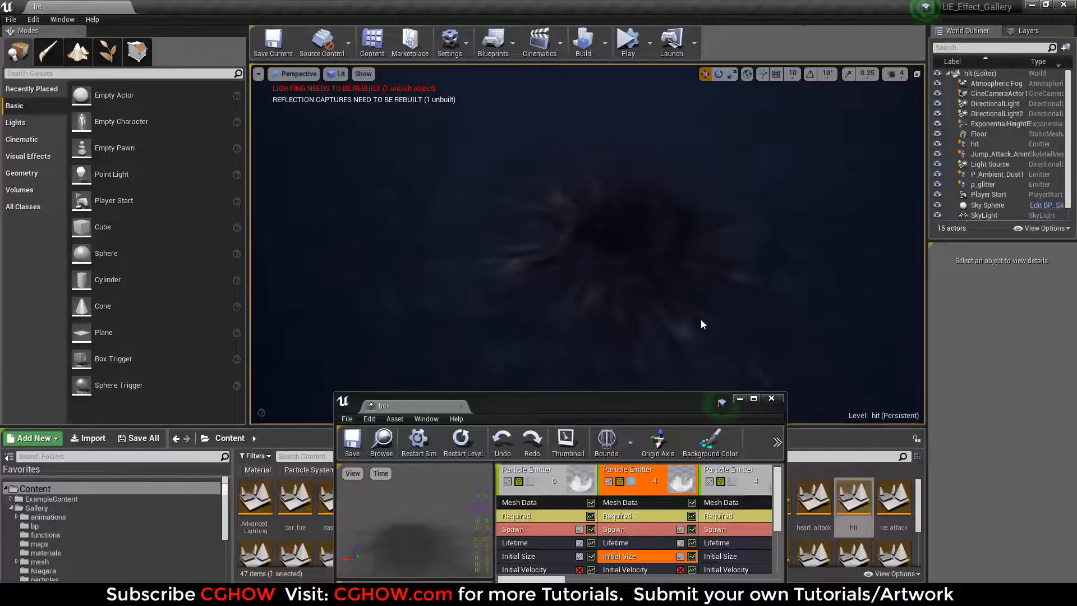
# Replay the hit particle effect in the level several times to examine the complete impact animation.
pyautogui.click(463, 443)
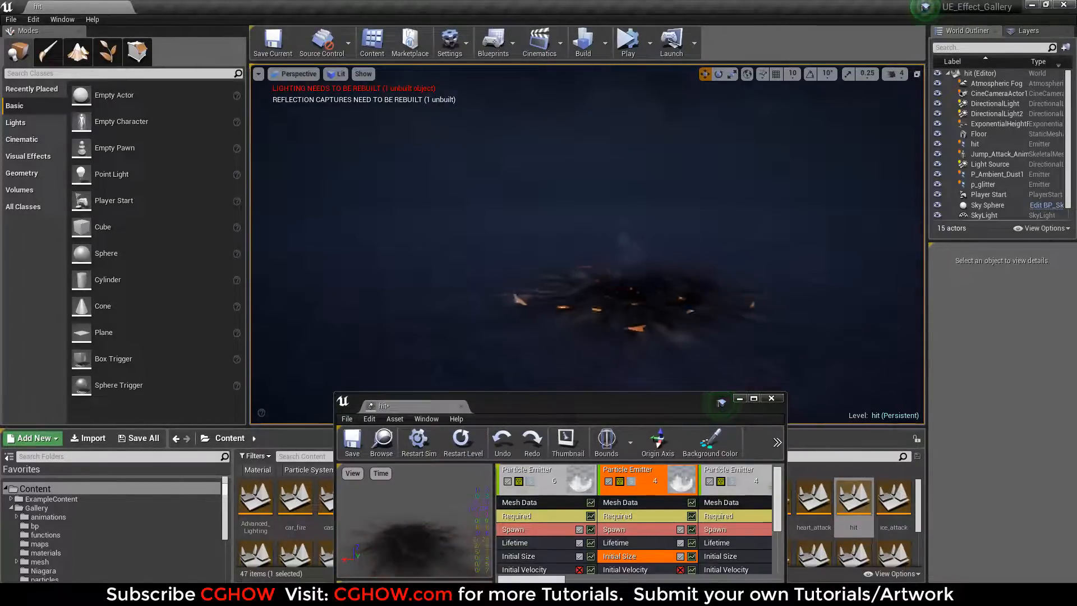
pyautogui.click(457, 443)
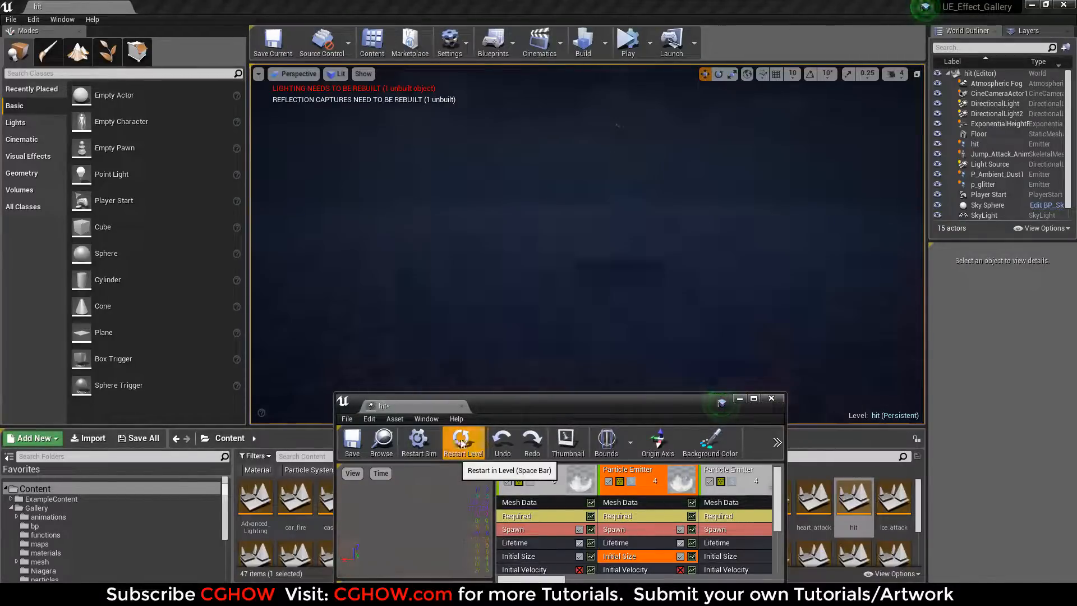
pyautogui.click(457, 443)
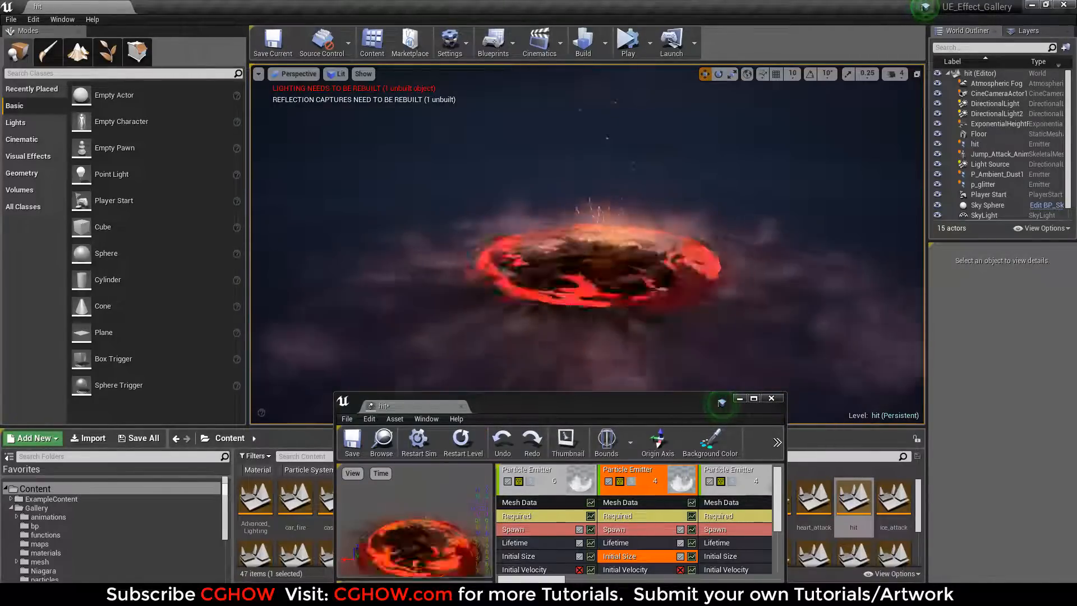
pyautogui.click(458, 435)
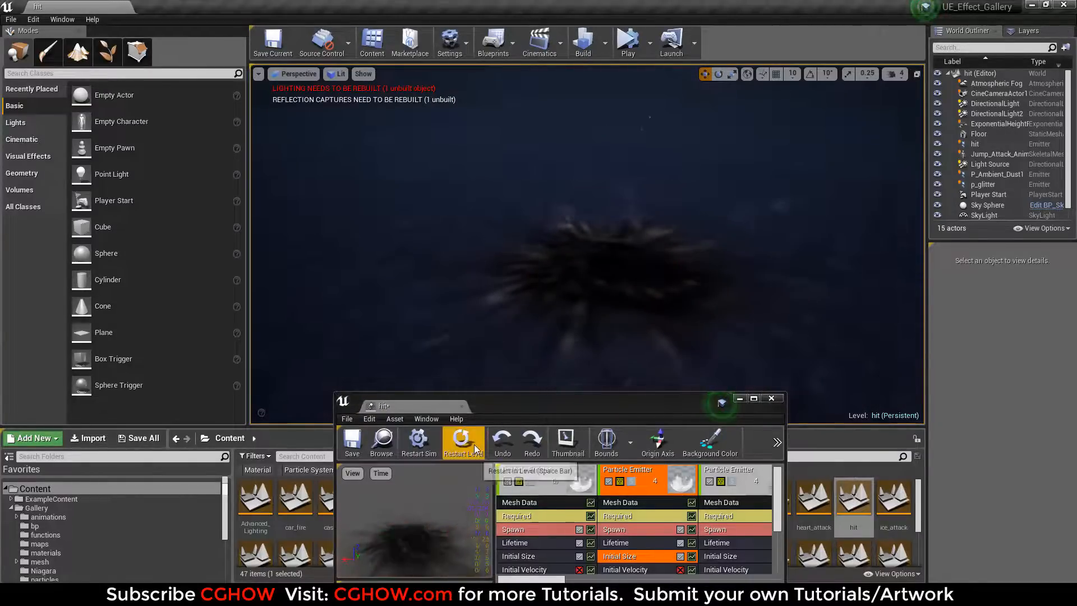
pyautogui.click(475, 449)
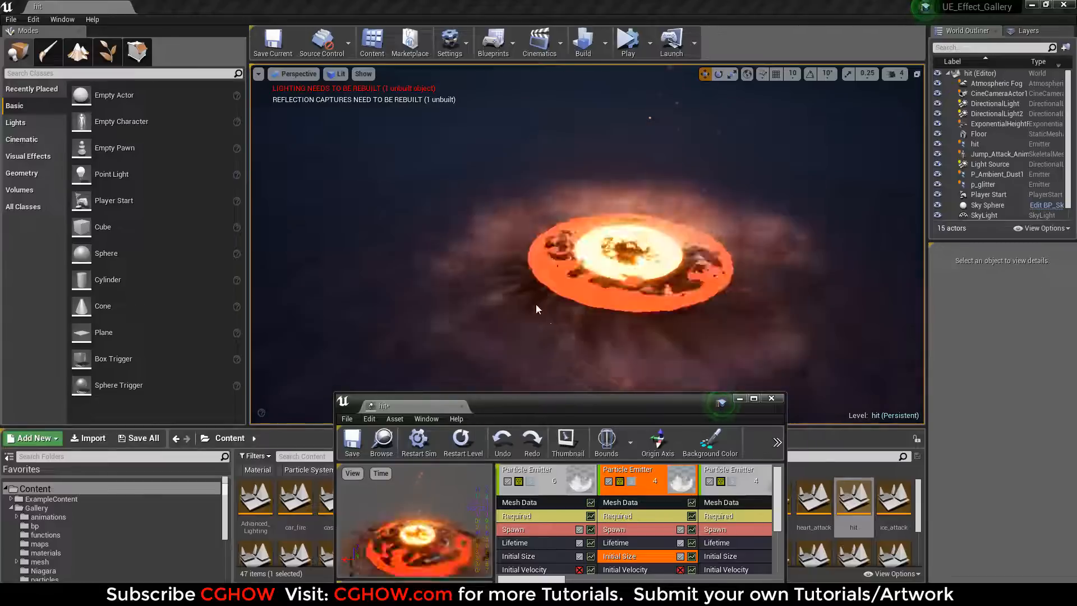
pyautogui.click(473, 442)
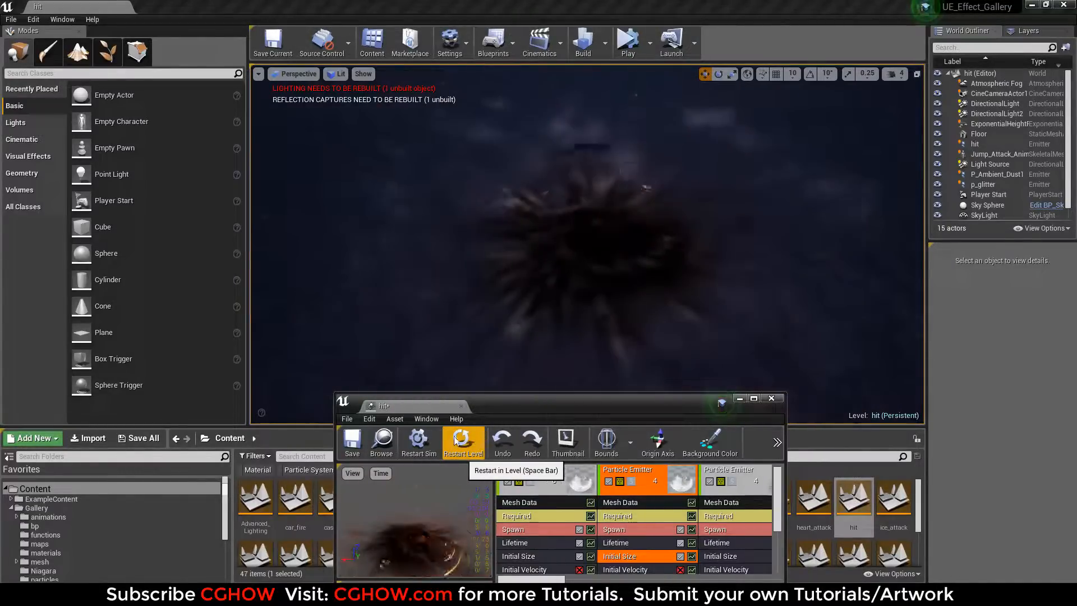
pyautogui.click(459, 440)
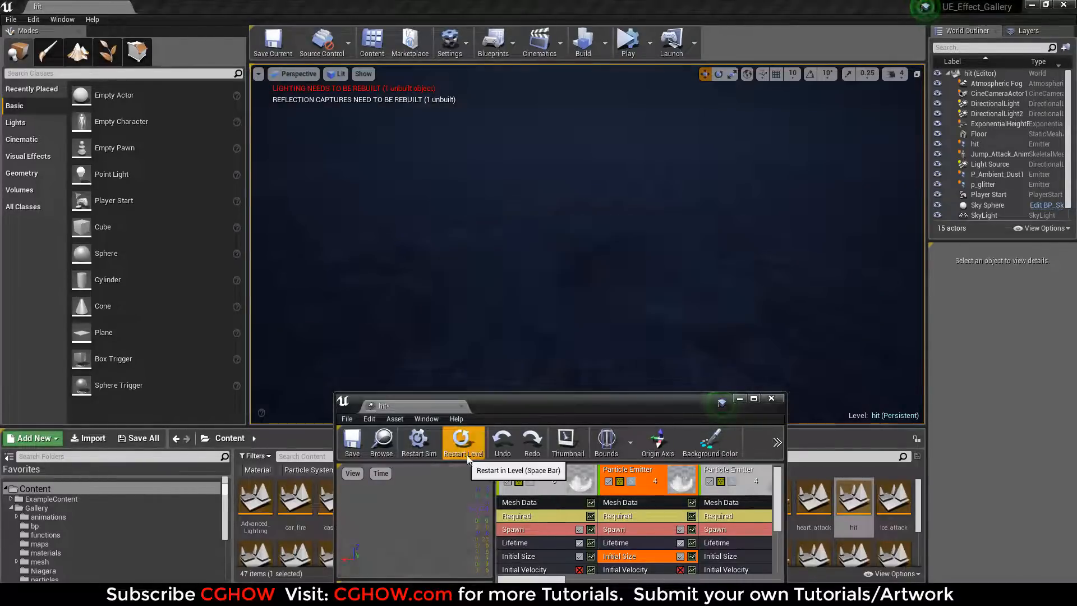
pyautogui.click(462, 441)
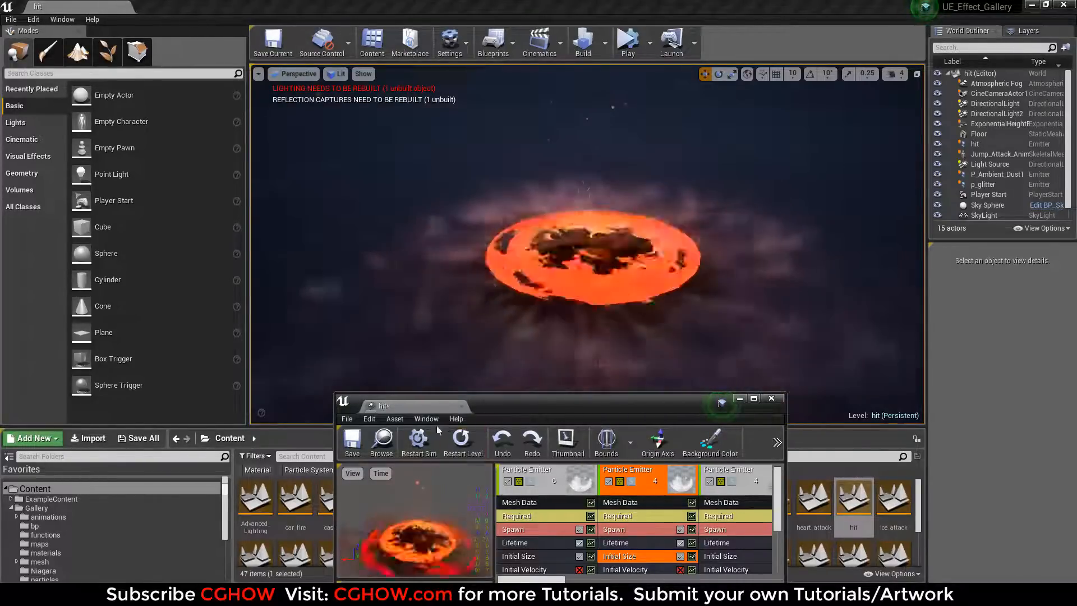
# Dock the floating hit particle editor as a tab beside the level in the main window.
pyautogui.moveTo(515, 407); pyautogui.dragTo(535, 393)
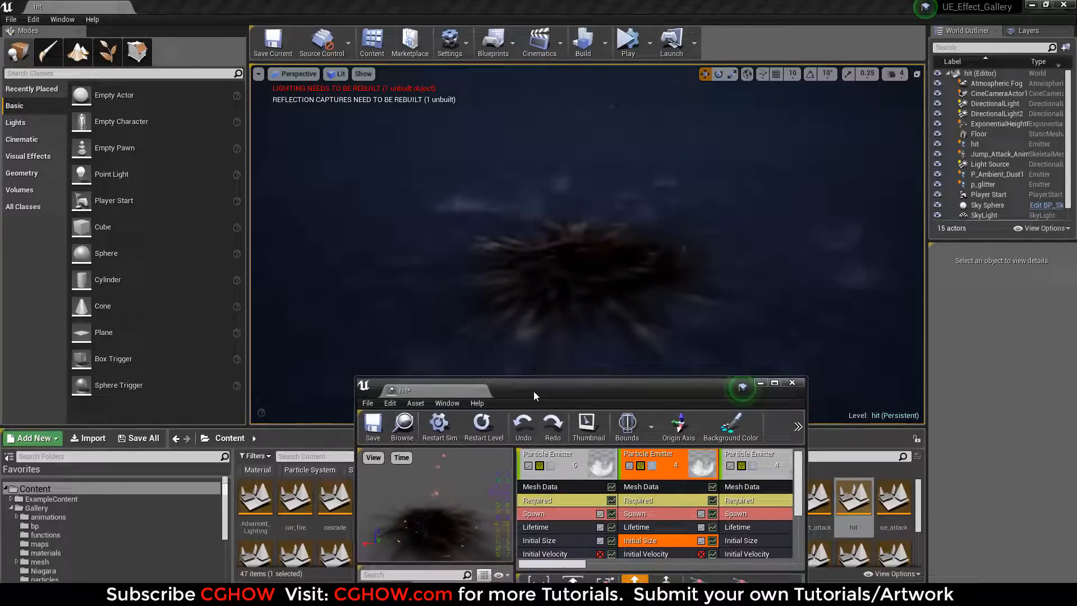
pyautogui.click(491, 424)
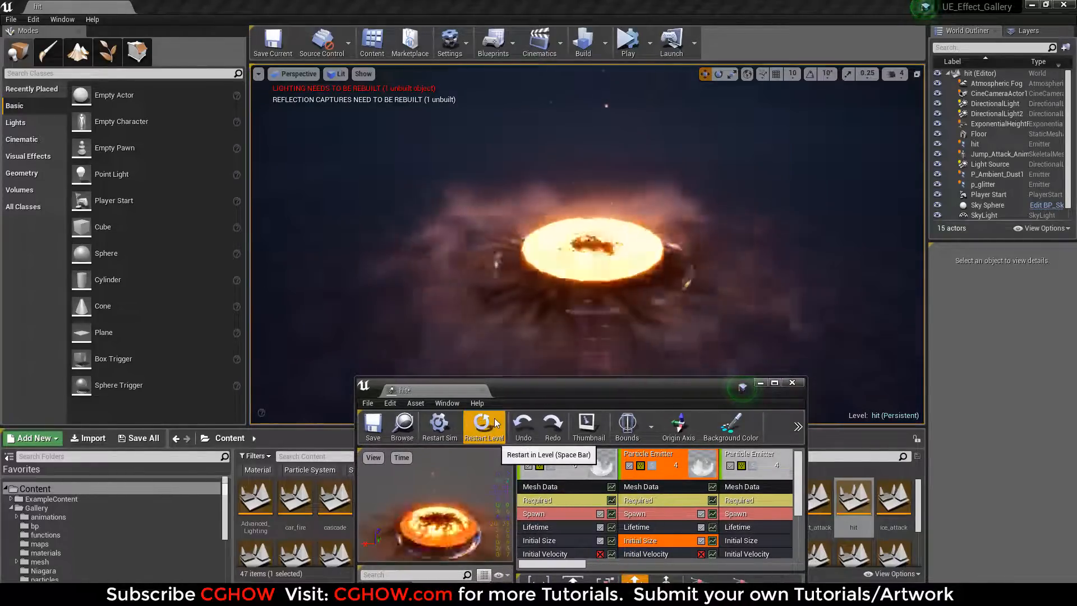
pyautogui.moveTo(448, 390); pyautogui.dragTo(315, 15)
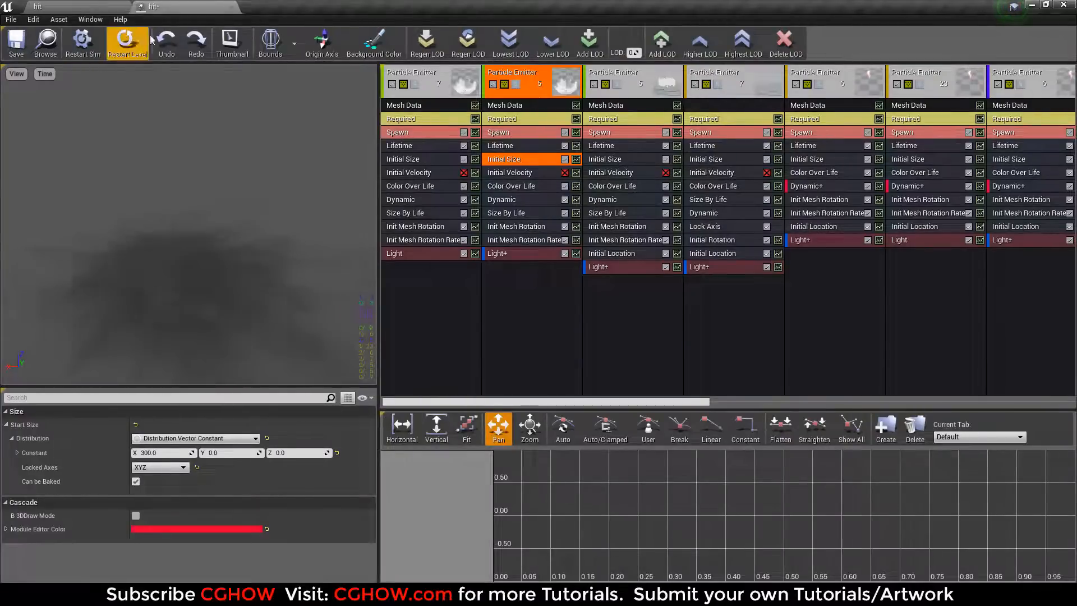
pyautogui.moveTo(581, 403); pyautogui.dragTo(348, 378)
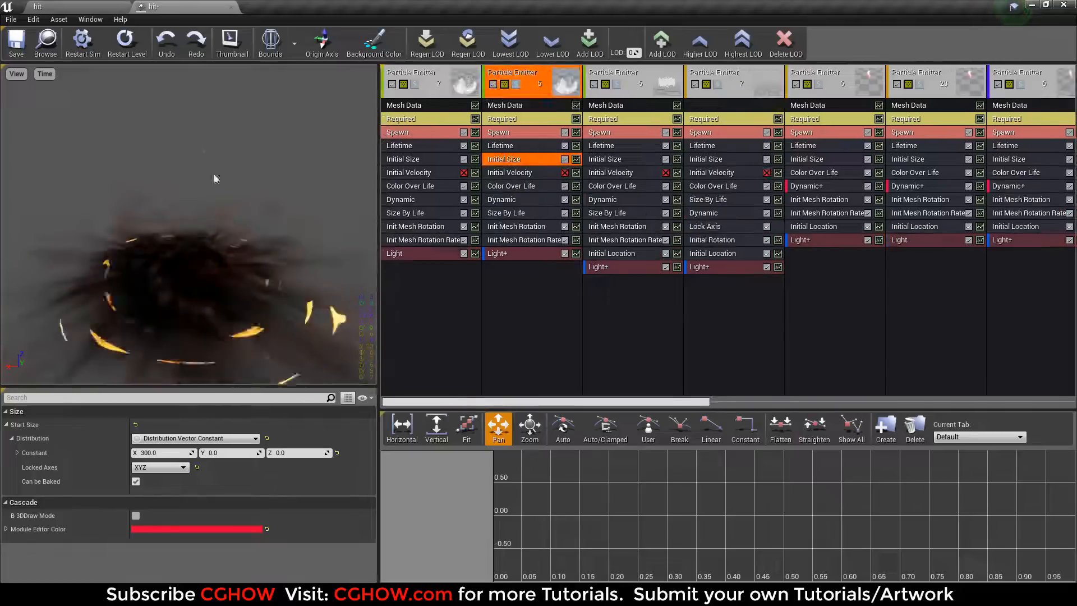
# Compare the first emitter on its own with the full effect, replaying the particle system in the preview.
pyautogui.click(125, 40)
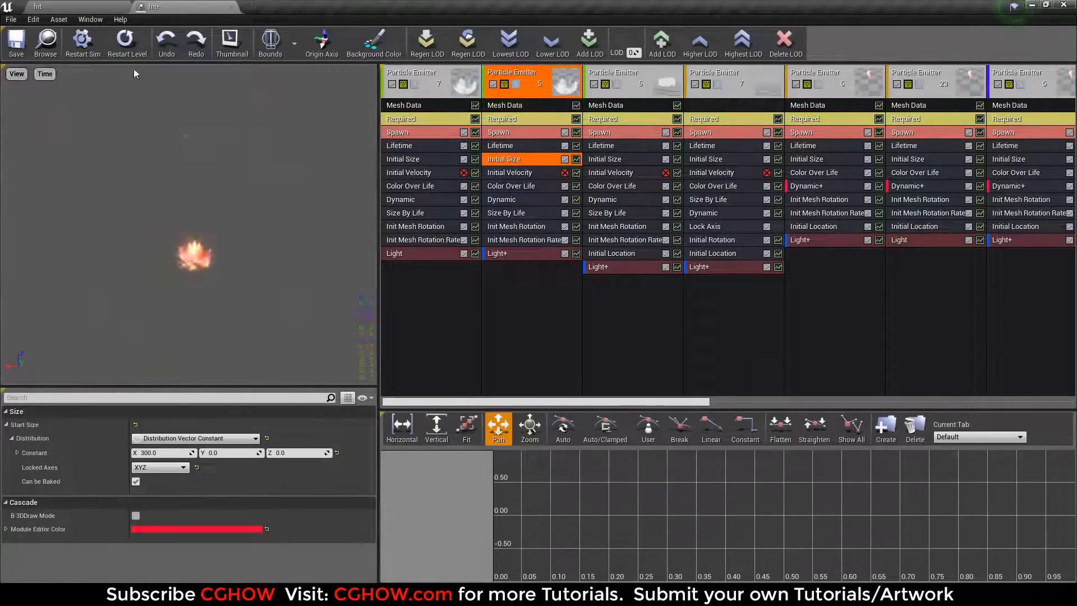
pyautogui.click(125, 41)
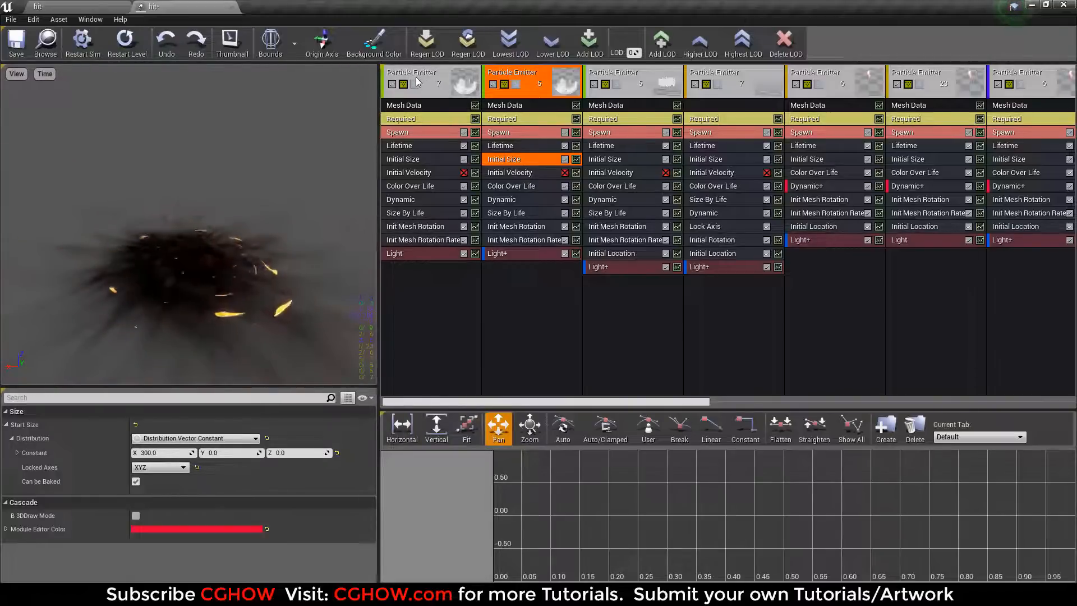
pyautogui.click(415, 85)
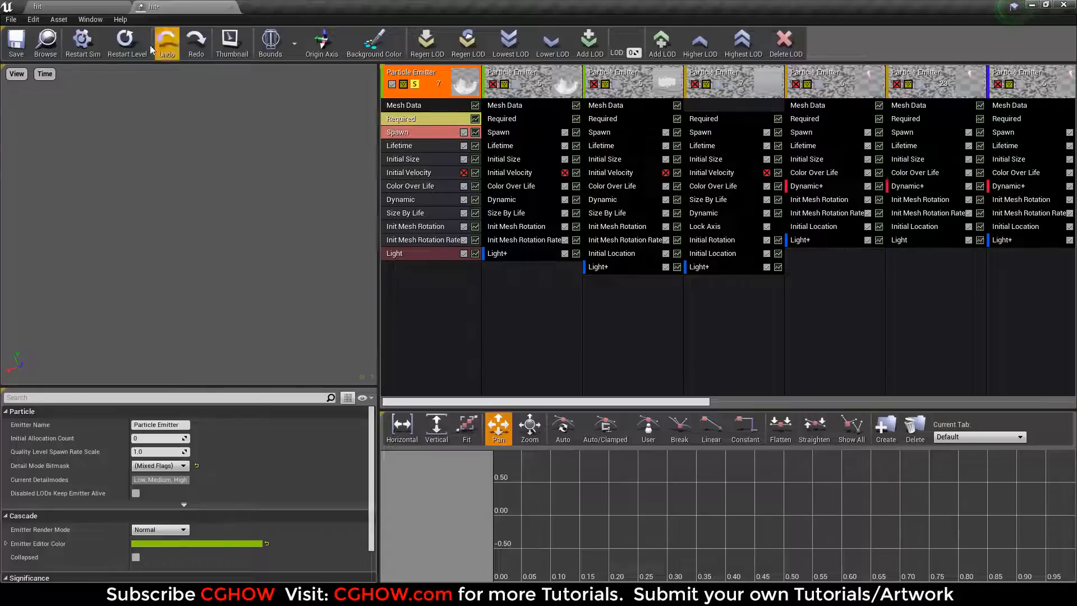
pyautogui.click(416, 85)
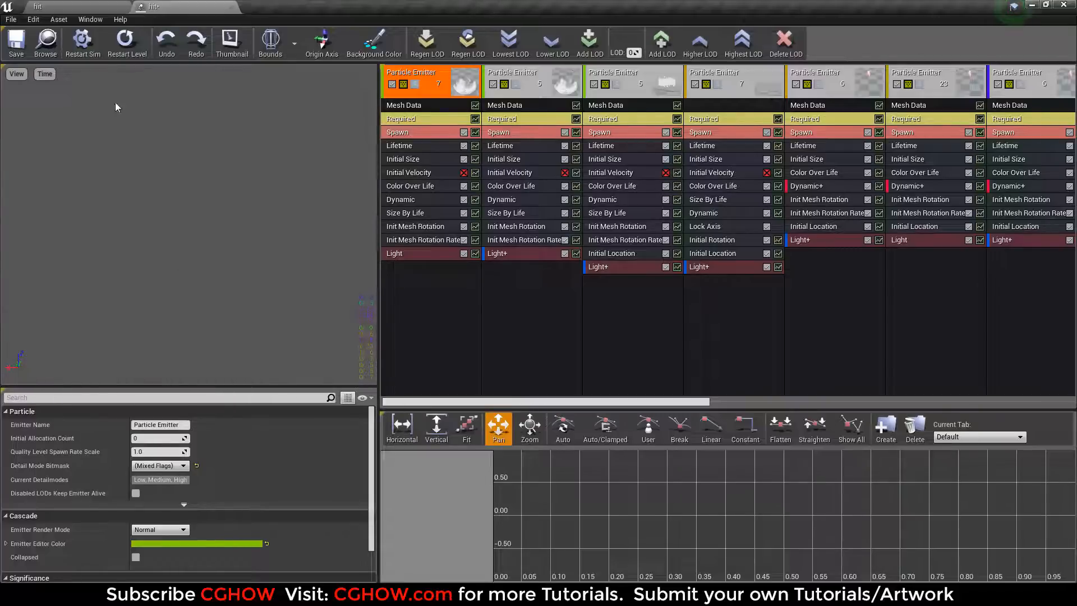
pyautogui.click(127, 41)
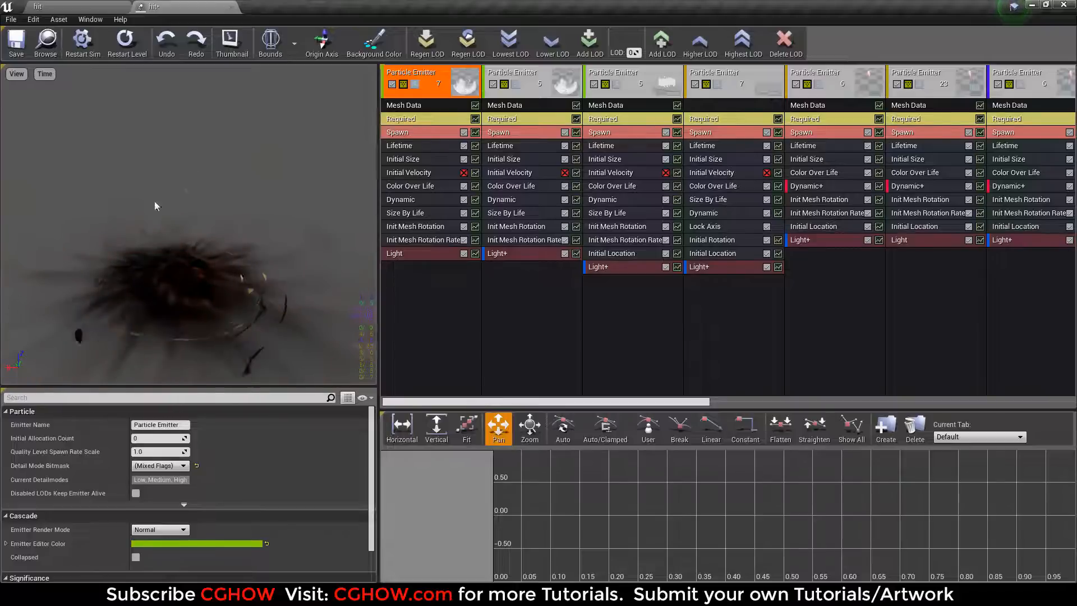
pyautogui.click(124, 45)
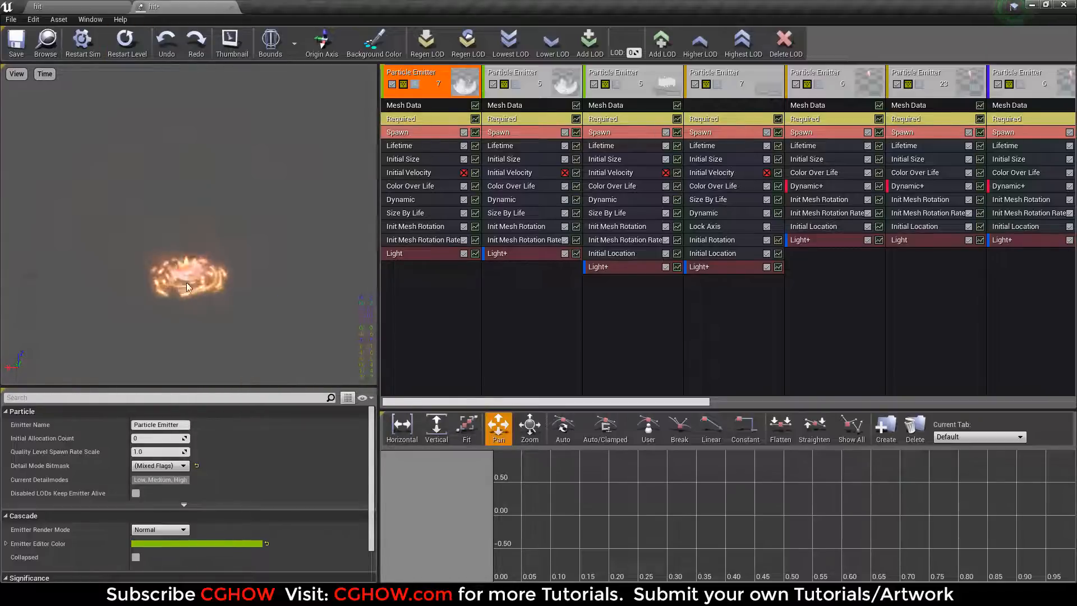
pyautogui.click(122, 56)
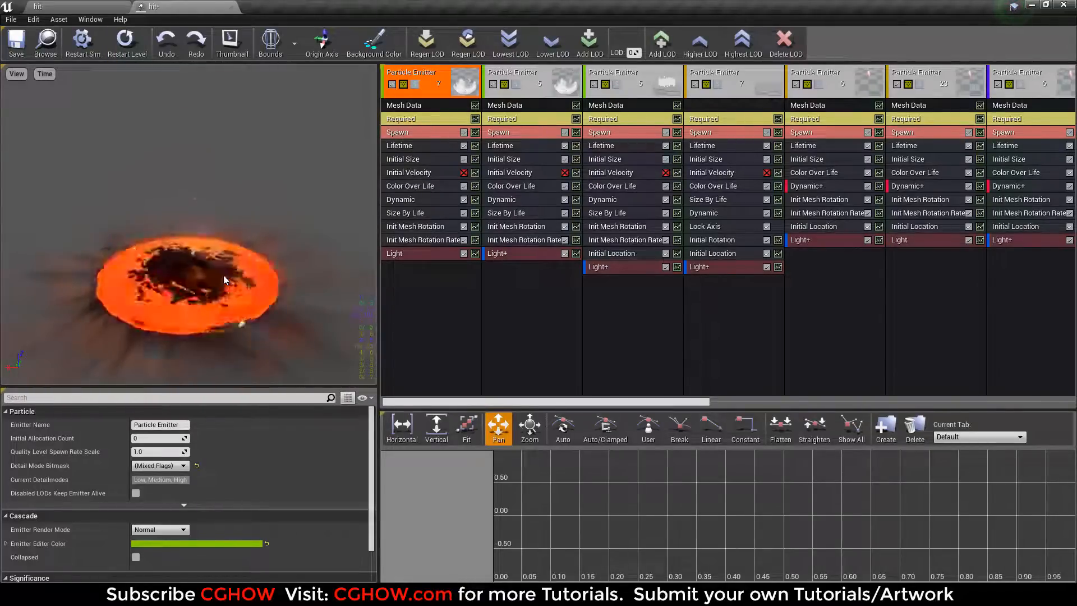
# Solo the first emitter and inspect the sphere mesh assigned in its Mesh Data module.
pyautogui.click(415, 84)
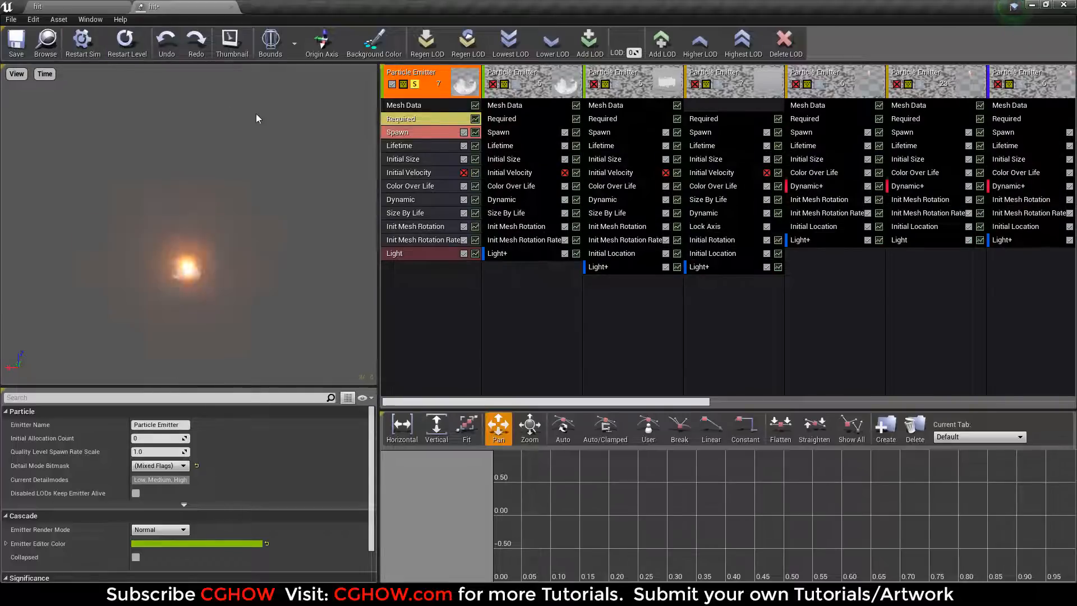
pyautogui.click(408, 107)
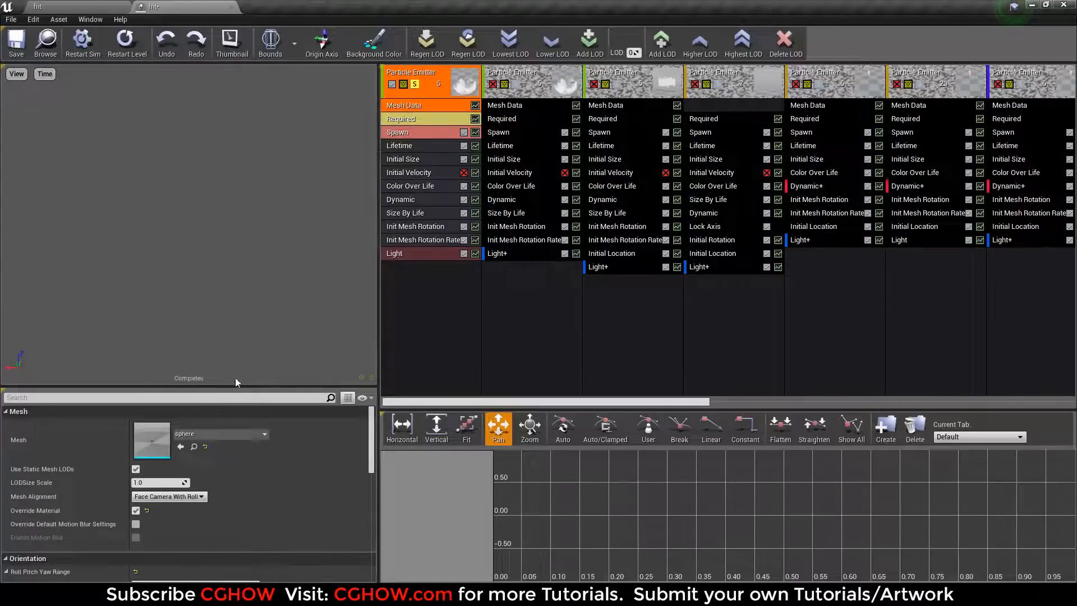
pyautogui.doubleClick(161, 447)
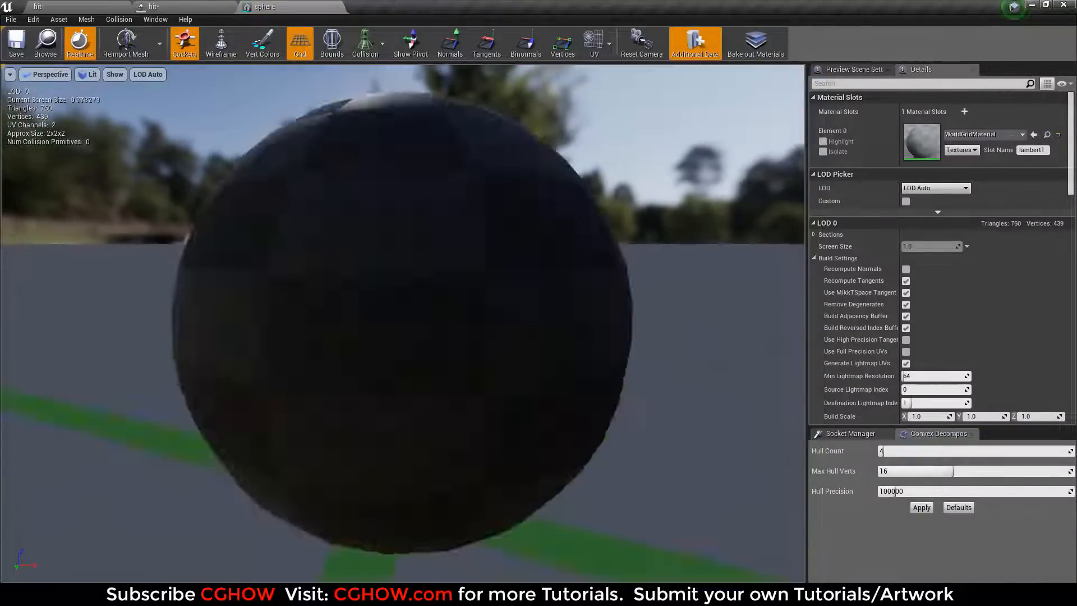
pyautogui.scroll(-5, 402, 323)
pyautogui.moveTo(403, 323); pyautogui.dragTo(567, 351)
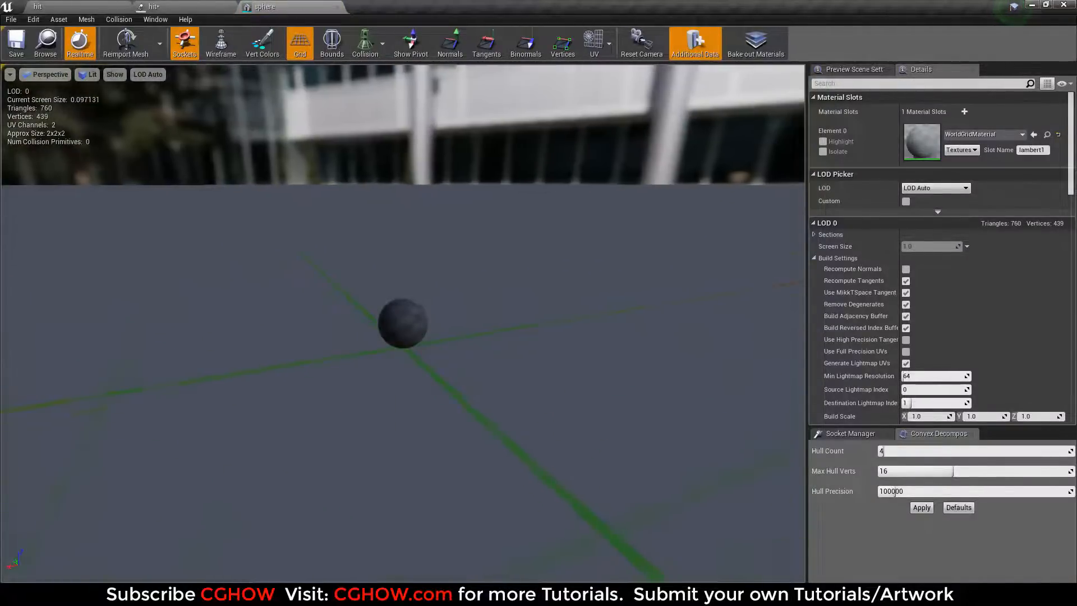
pyautogui.click(329, 5)
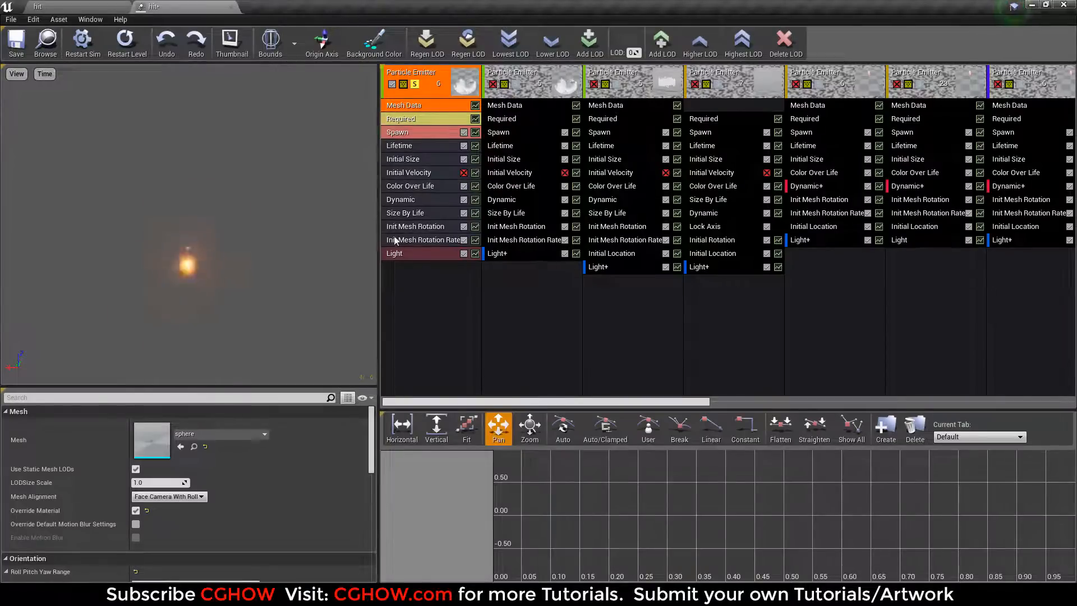
# Try a Start Size X constant of 600 for the first emitter's Initial Size and settle on 1000.
pyautogui.click(412, 160)
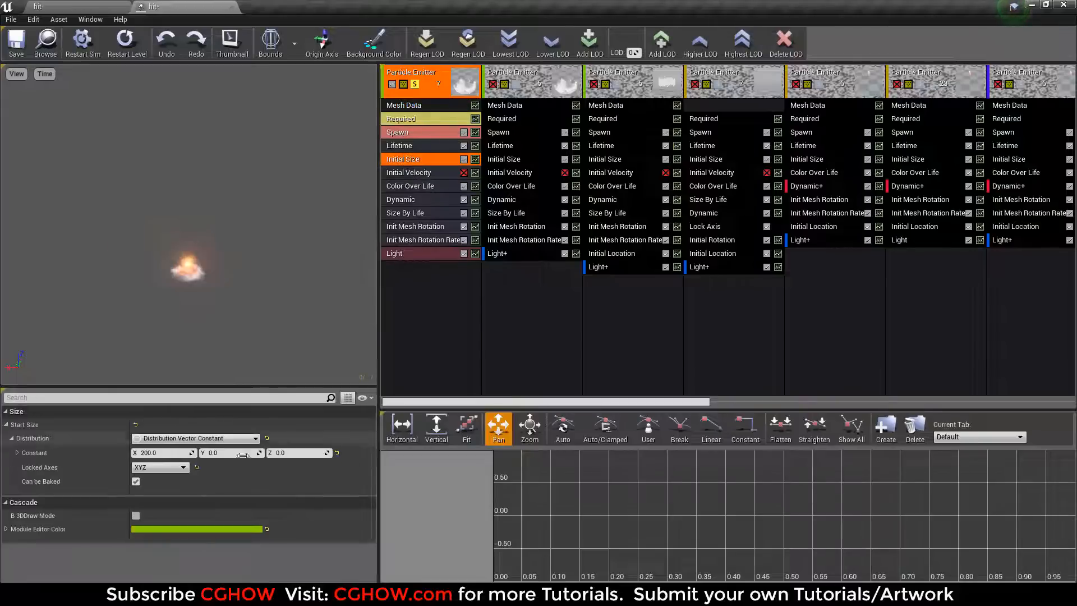
pyautogui.click(156, 453)
pyautogui.write('600')
pyautogui.press('Return')
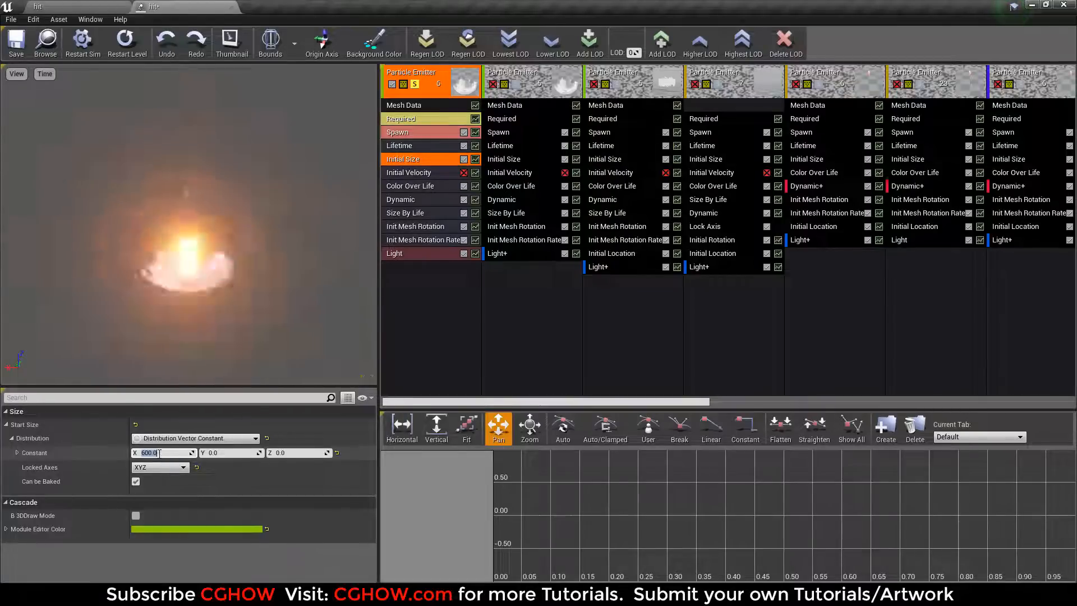
pyautogui.write('10')
pyautogui.press('Return')
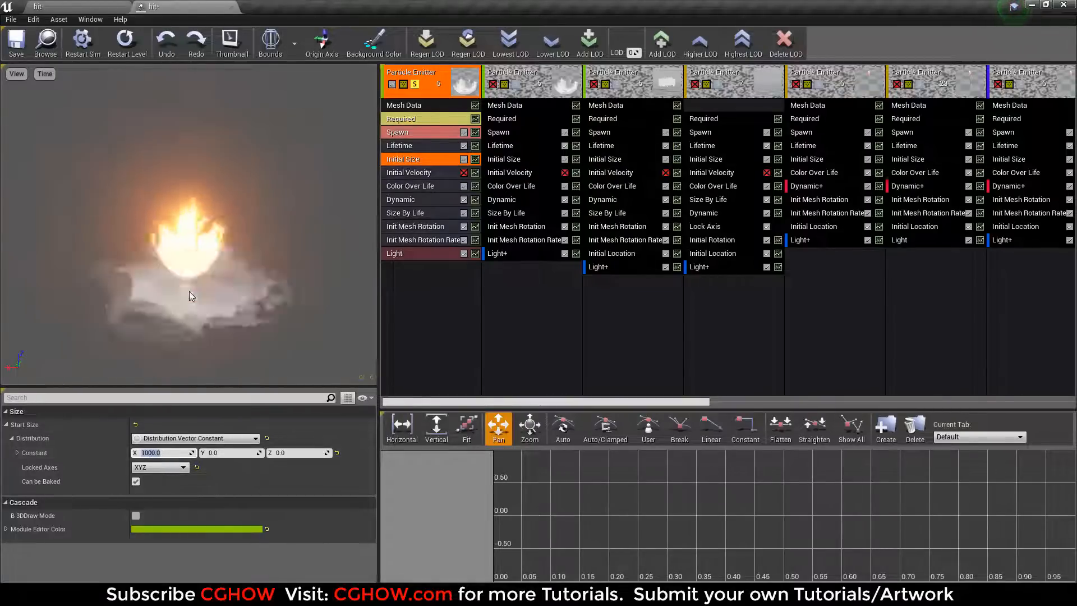
# Slow the particle preview's animation speed to 10%.
pyautogui.click(46, 77)
pyautogui.moveTo(62, 127)
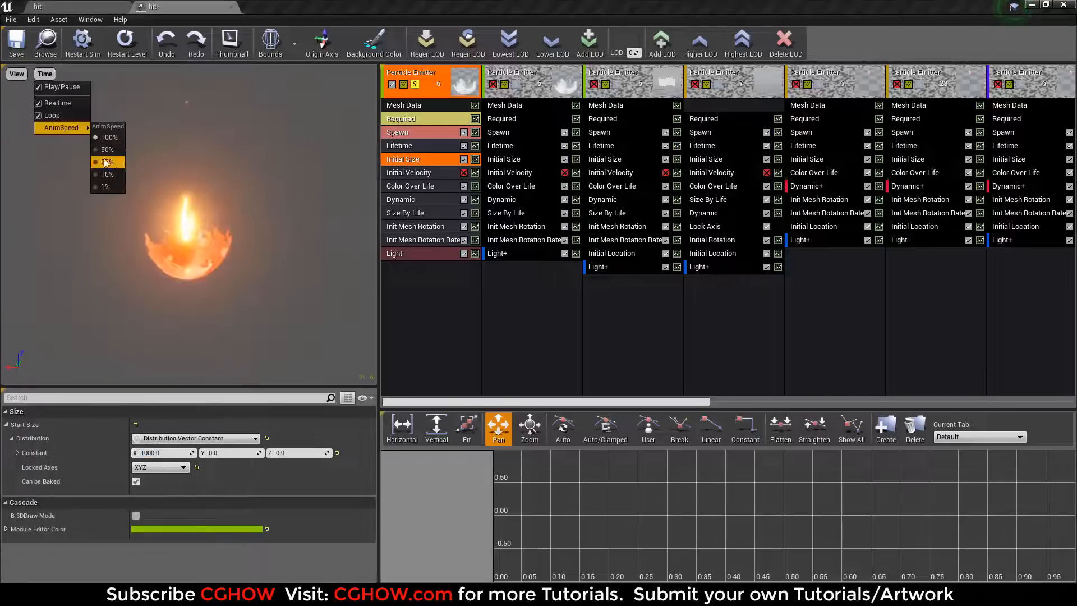
pyautogui.click(113, 176)
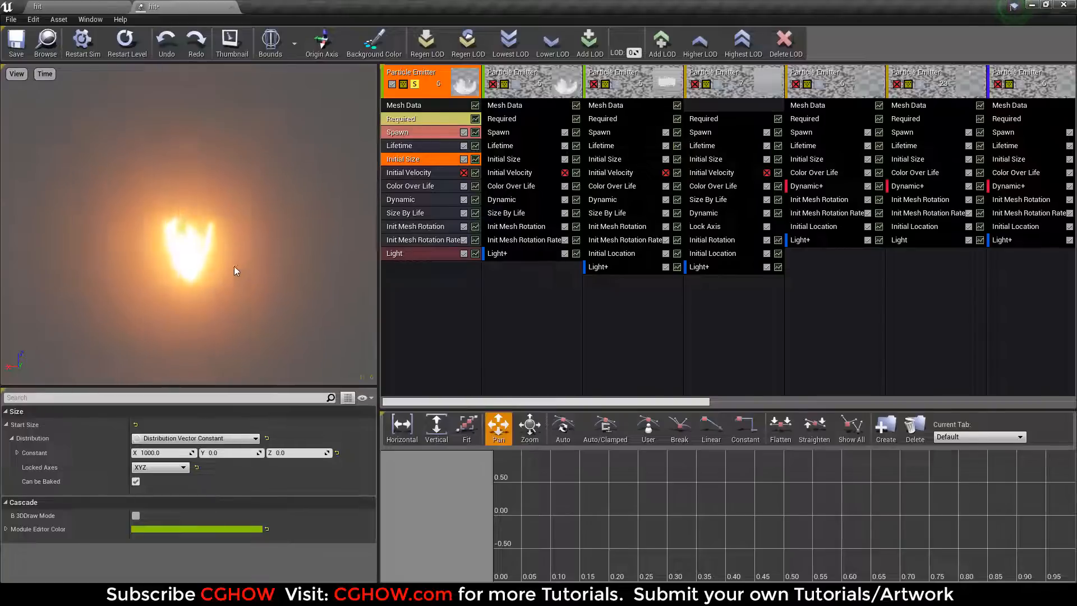
# Review the first emitter's Color Over Life points and check its Light module by previewing the light radius briefly.
pyautogui.click(415, 186)
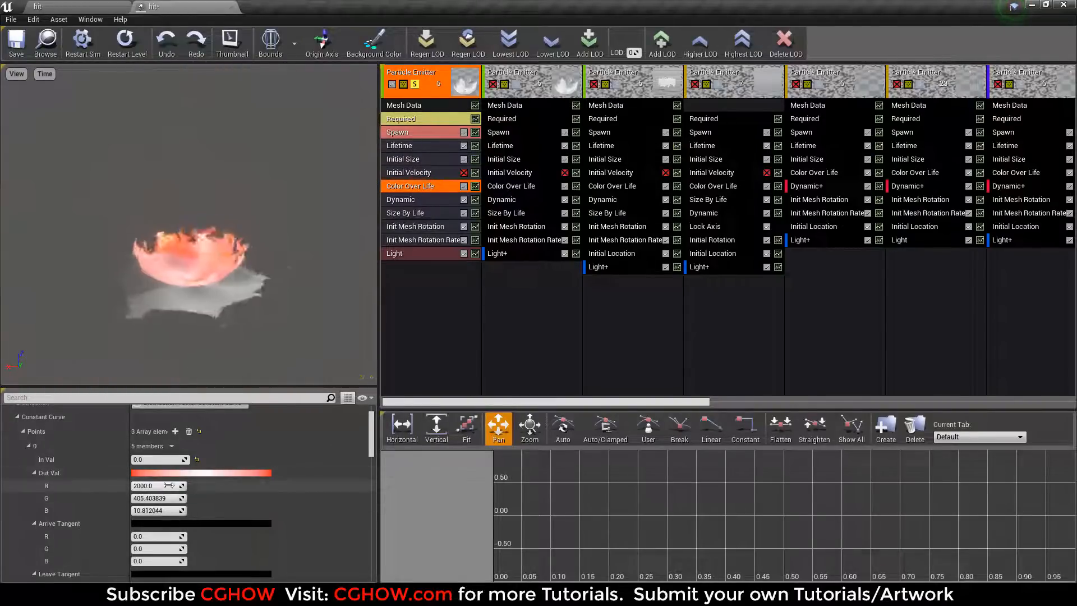
pyautogui.scroll(-10, 193, 488)
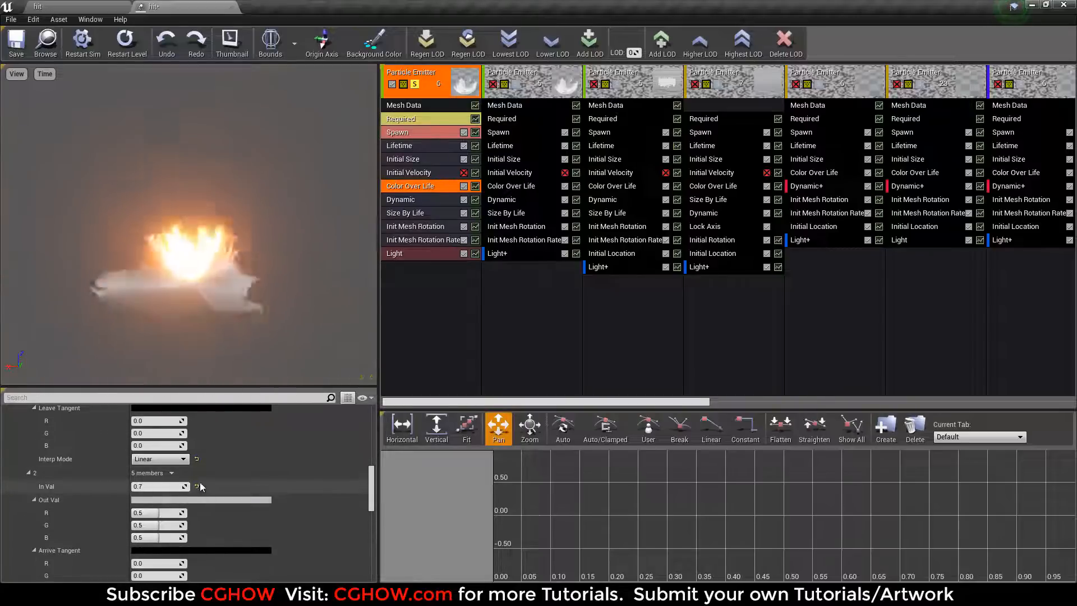
pyautogui.click(414, 255)
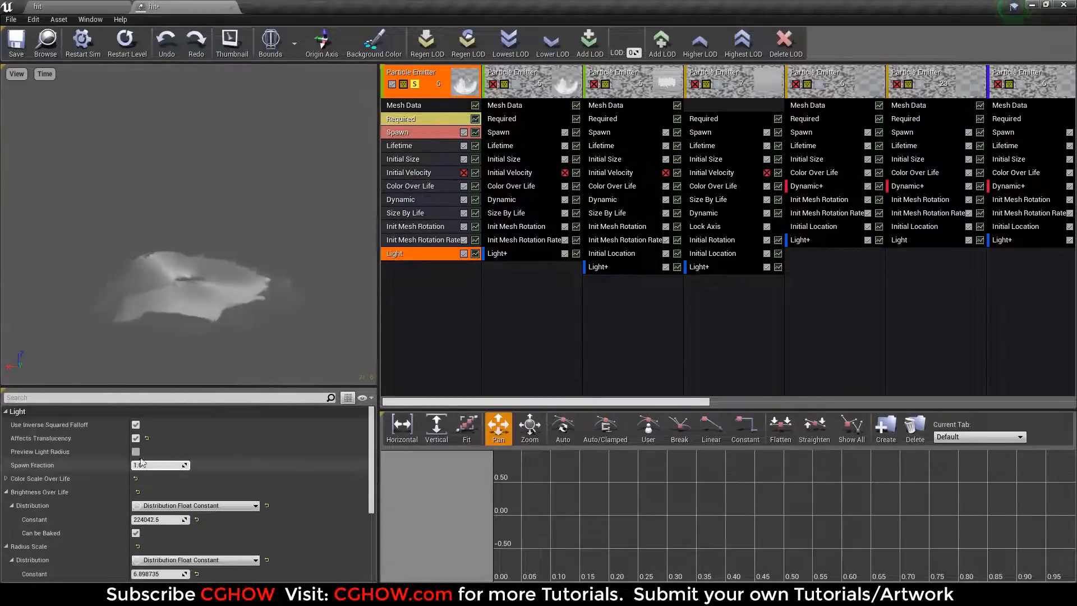
pyautogui.click(136, 452)
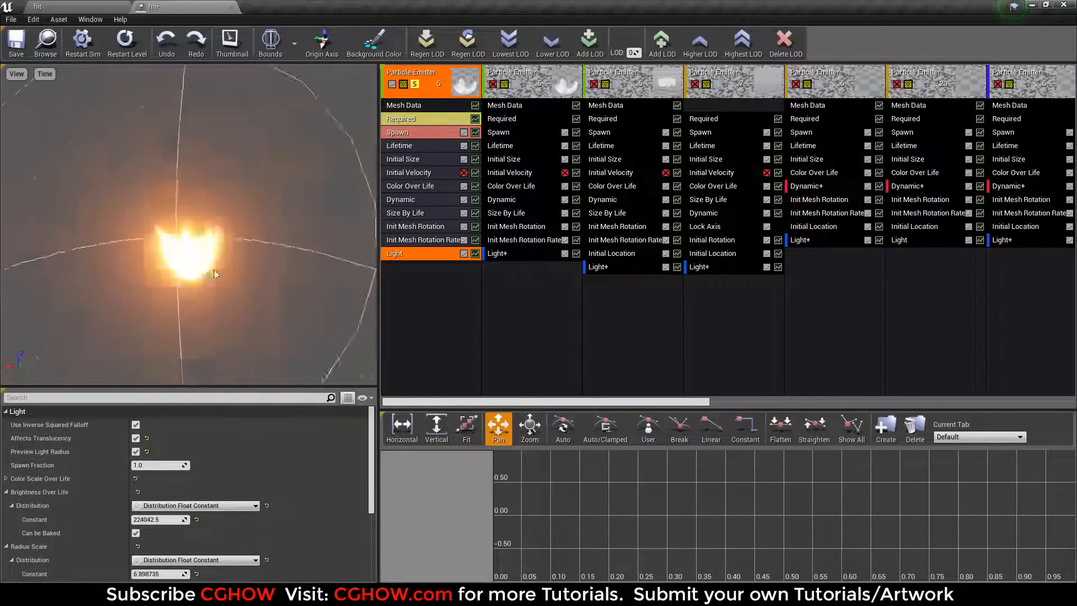
pyautogui.click(135, 452)
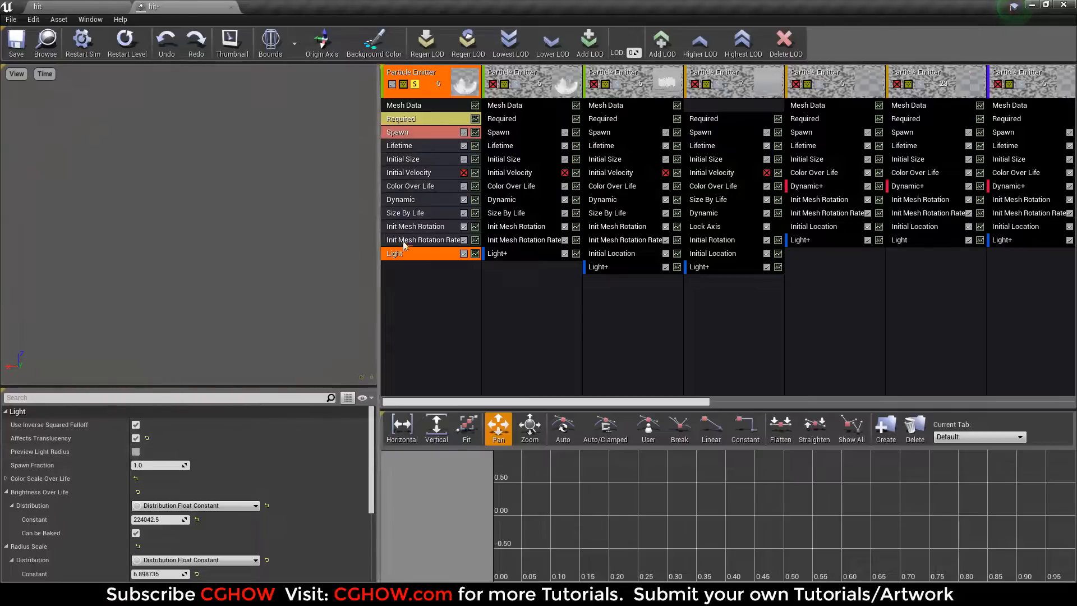
# Compare the first emitter's preview with Size By Life disabled by replaying the effect, and re-enable the module.
pyautogui.click(418, 214)
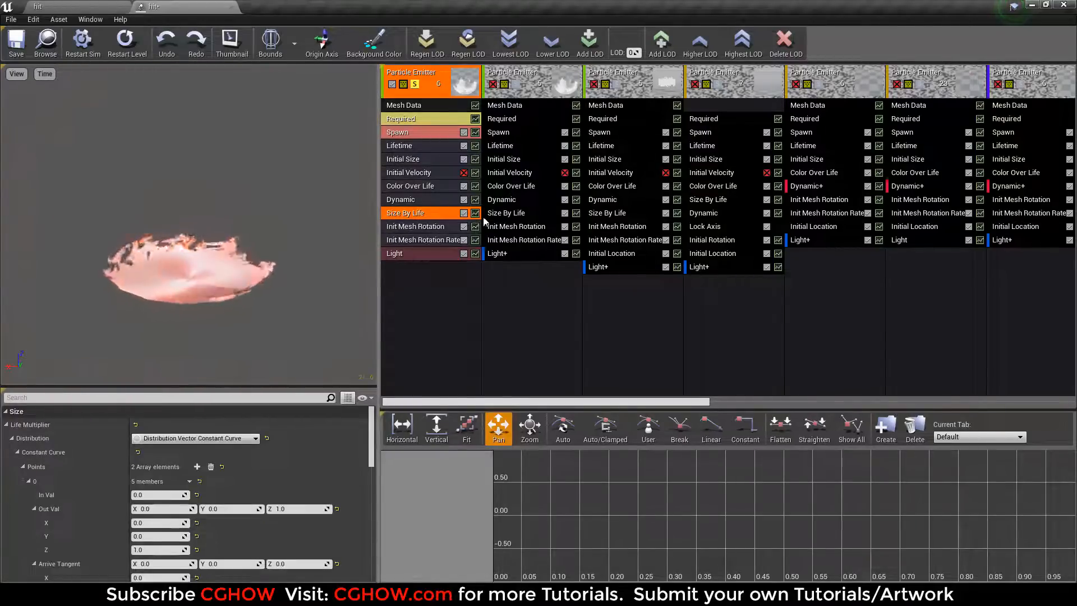
pyautogui.click(463, 213)
pyautogui.click(138, 51)
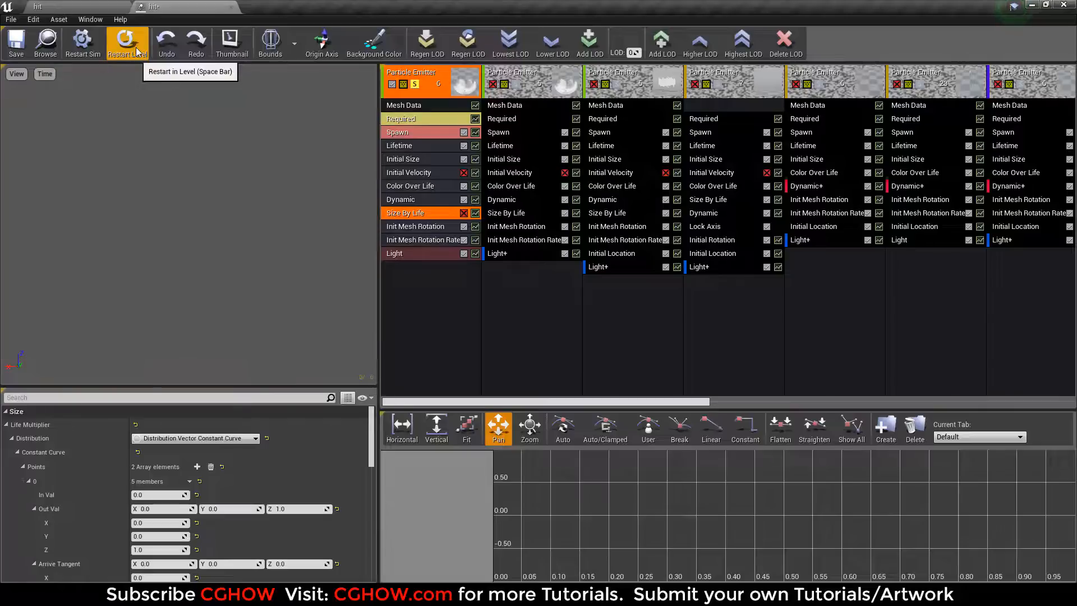
pyautogui.click(138, 51)
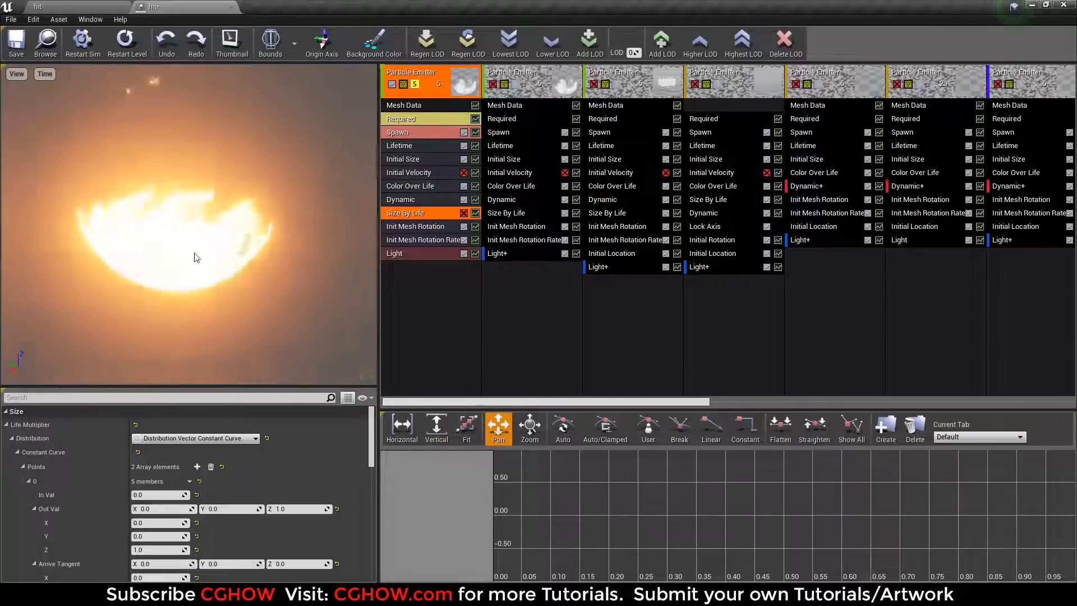
pyautogui.click(463, 212)
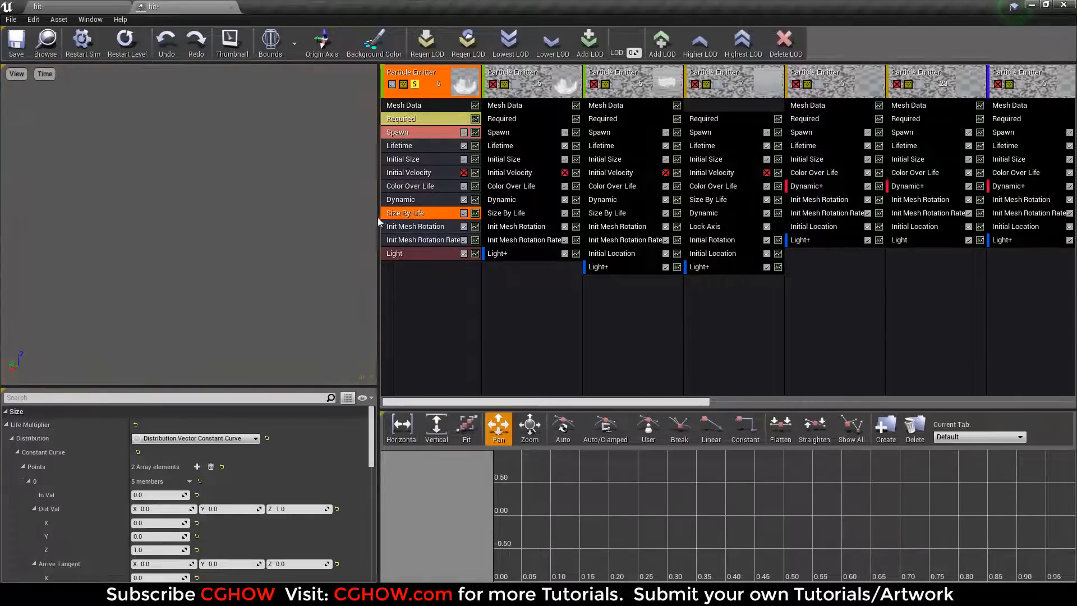
# Open the m_fire material assigned in the first emitter's Required module and open its fire texture.
pyautogui.click(415, 118)
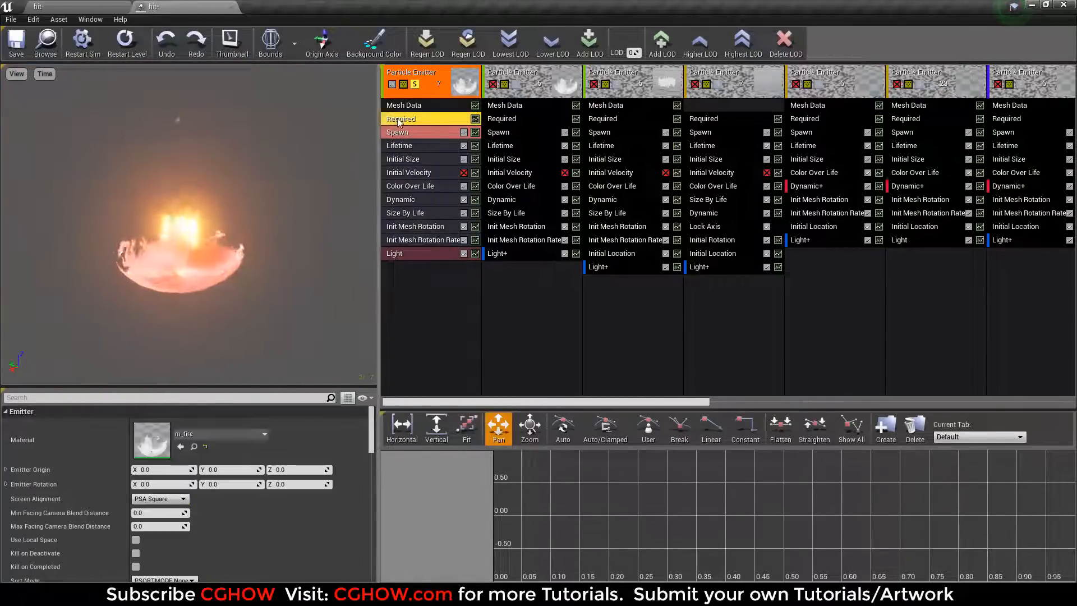
pyautogui.doubleClick(156, 443)
pyautogui.scroll(-3, 680, 346)
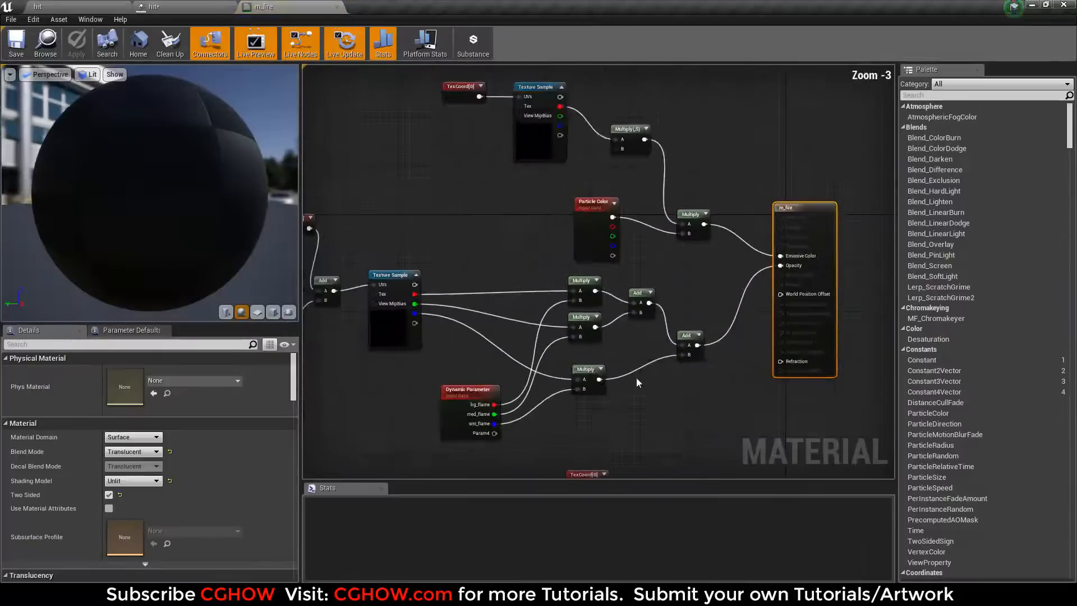
pyautogui.doubleClick(537, 312)
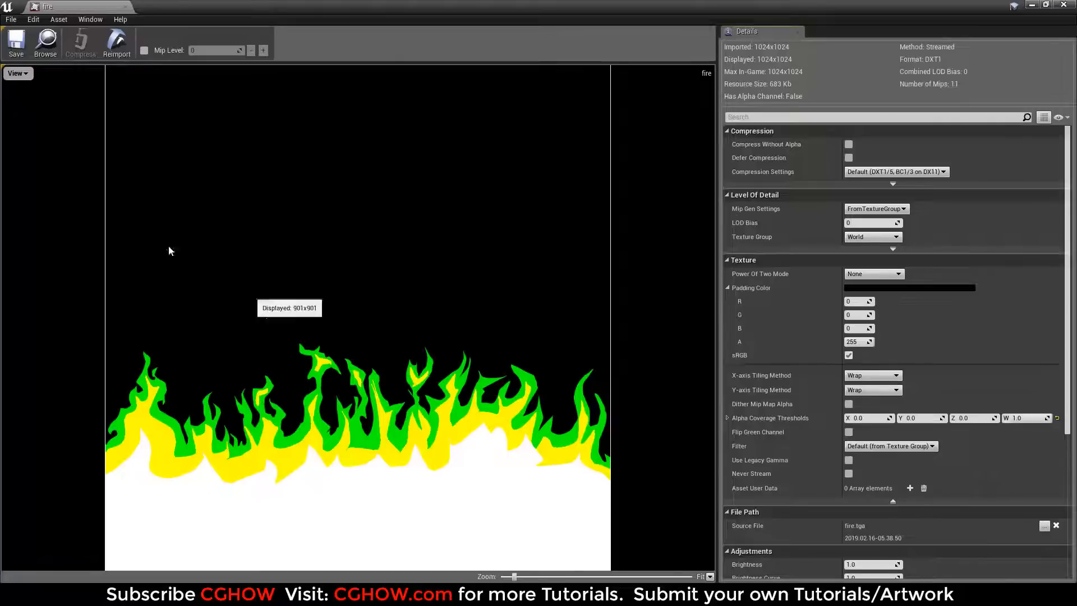
# Hide and show the fire texture's red, green and blue channels to examine each flame mask, and close the texture.
pyautogui.click(16, 74)
pyautogui.click(25, 95)
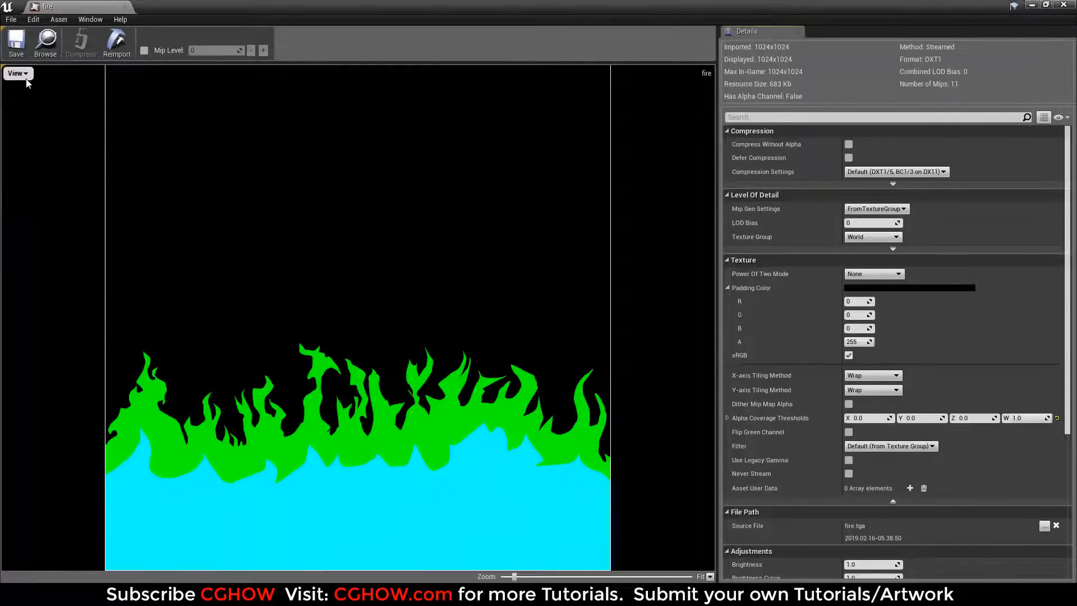
pyautogui.click(17, 73)
pyautogui.click(26, 110)
pyautogui.click(17, 73)
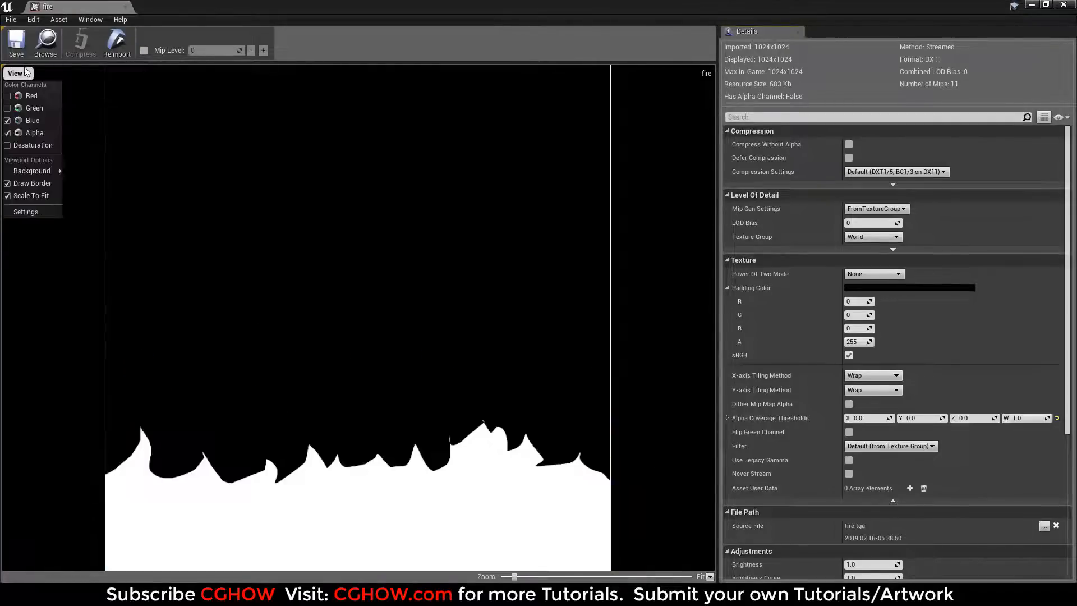
pyautogui.click(31, 120)
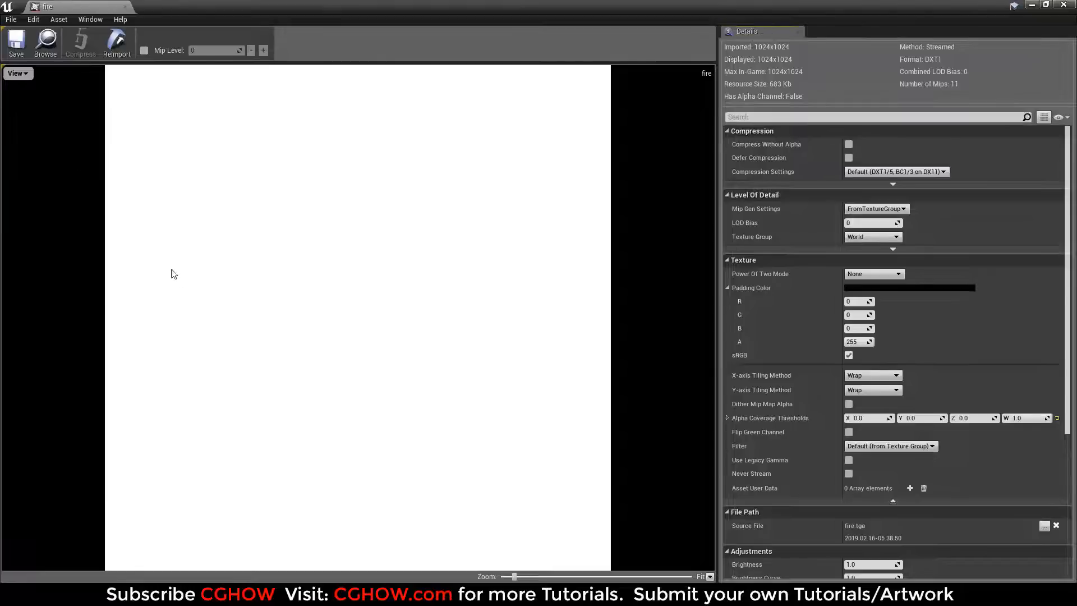
pyautogui.click(29, 73)
pyautogui.click(28, 110)
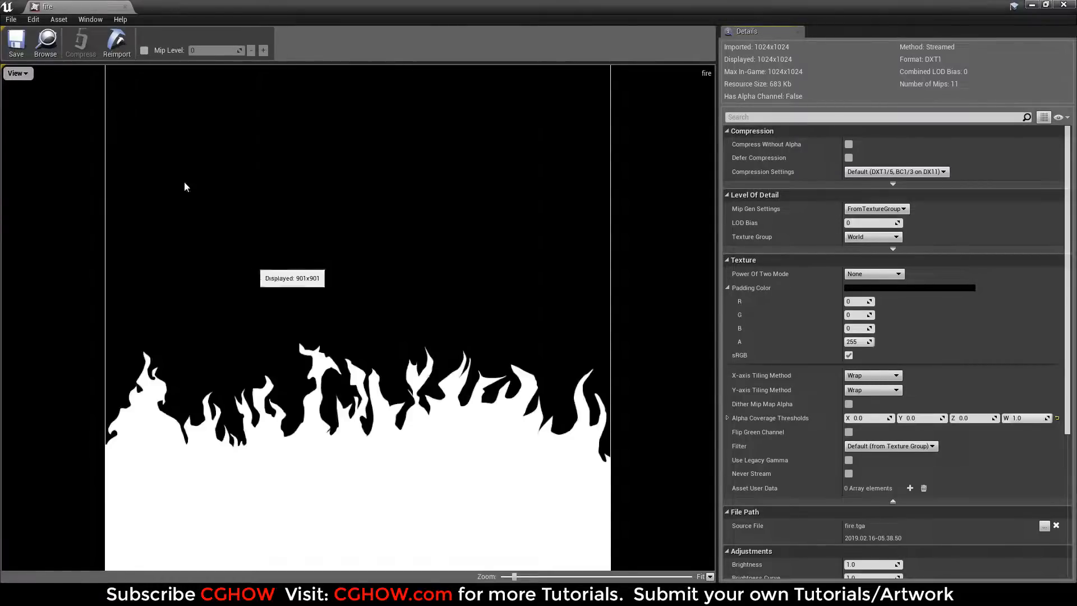
pyautogui.click(27, 76)
pyautogui.click(28, 95)
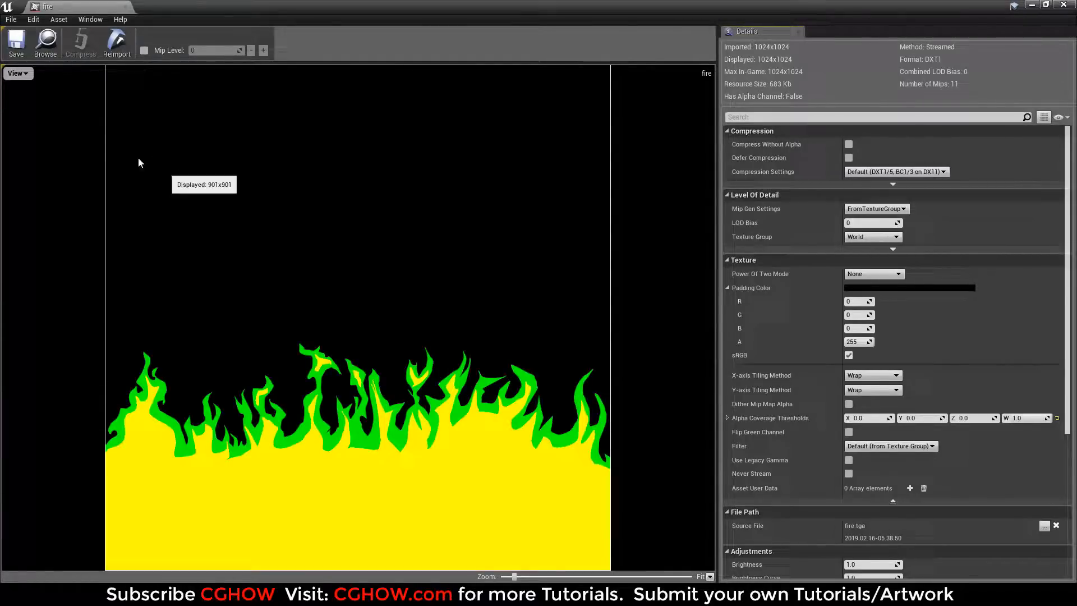
pyautogui.click(23, 74)
pyautogui.click(22, 120)
pyautogui.click(125, 7)
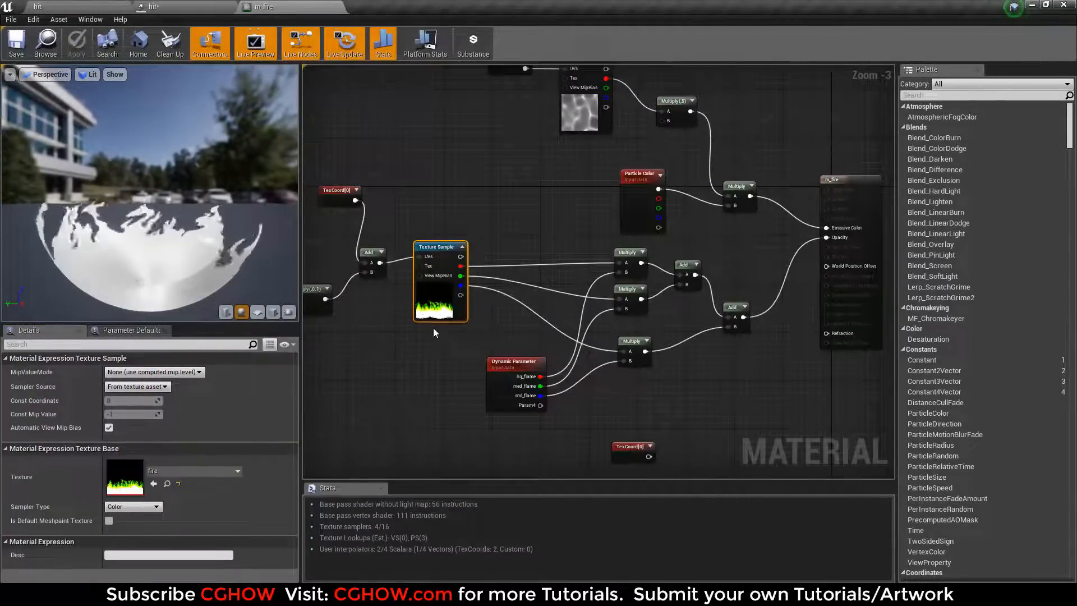
# Examine how m_fire multiplies the texture channels with the Dynamic Parameter flame outputs and how the panning noise nodes distort the UVs.
pyautogui.scroll(2, 433, 327)
pyautogui.moveTo(684, 313); pyautogui.dragTo(559, 308, button='right')
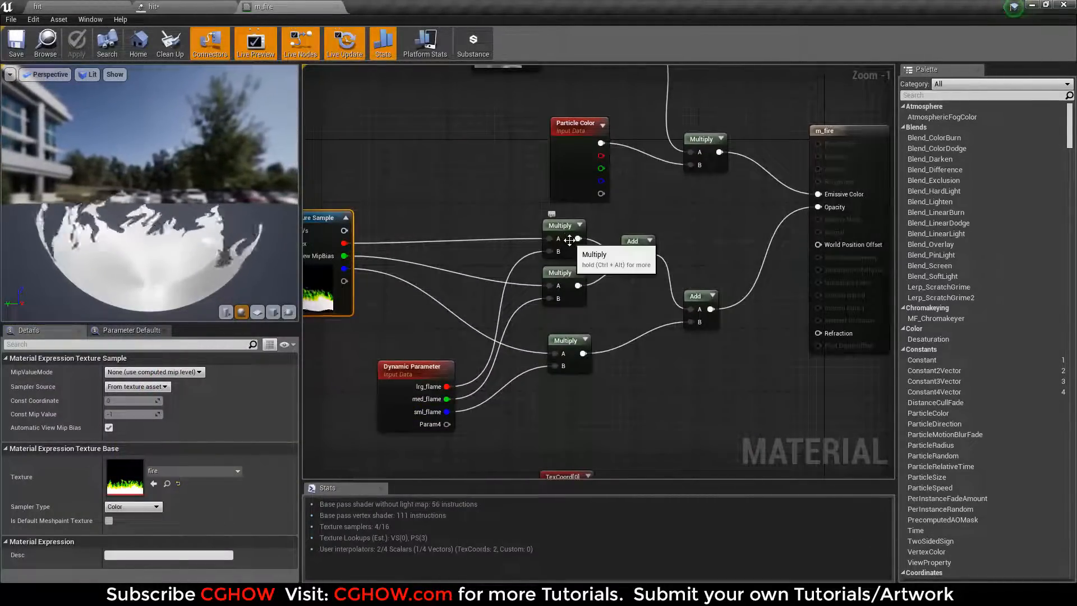
pyautogui.moveTo(564, 243); pyautogui.dragTo(564, 227)
pyautogui.moveTo(535, 310); pyautogui.dragTo(632, 322, button='right')
pyautogui.moveTo(676, 257); pyautogui.dragTo(677, 265)
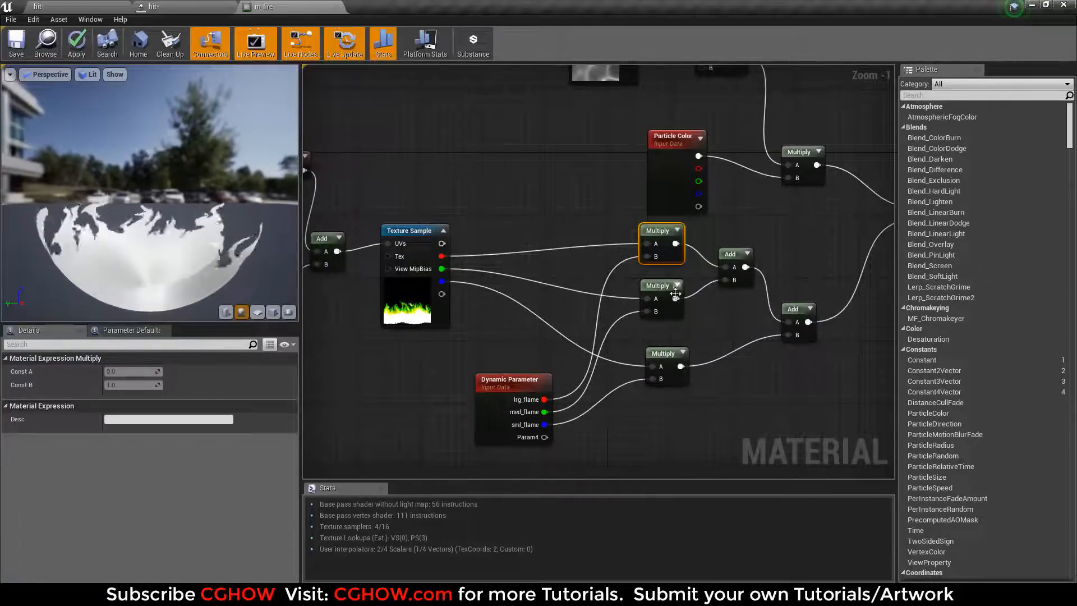
pyautogui.moveTo(650, 335); pyautogui.dragTo(738, 397, button='right')
pyautogui.moveTo(540, 379); pyautogui.dragTo(879, 327, button='right')
pyautogui.moveTo(397, 204); pyautogui.dragTo(661, 334)
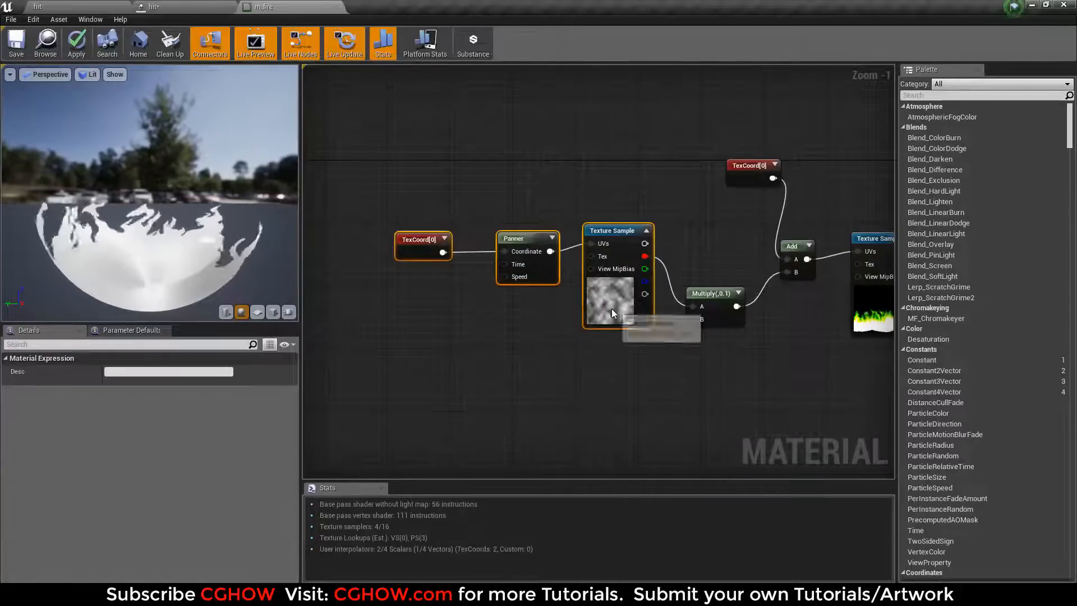
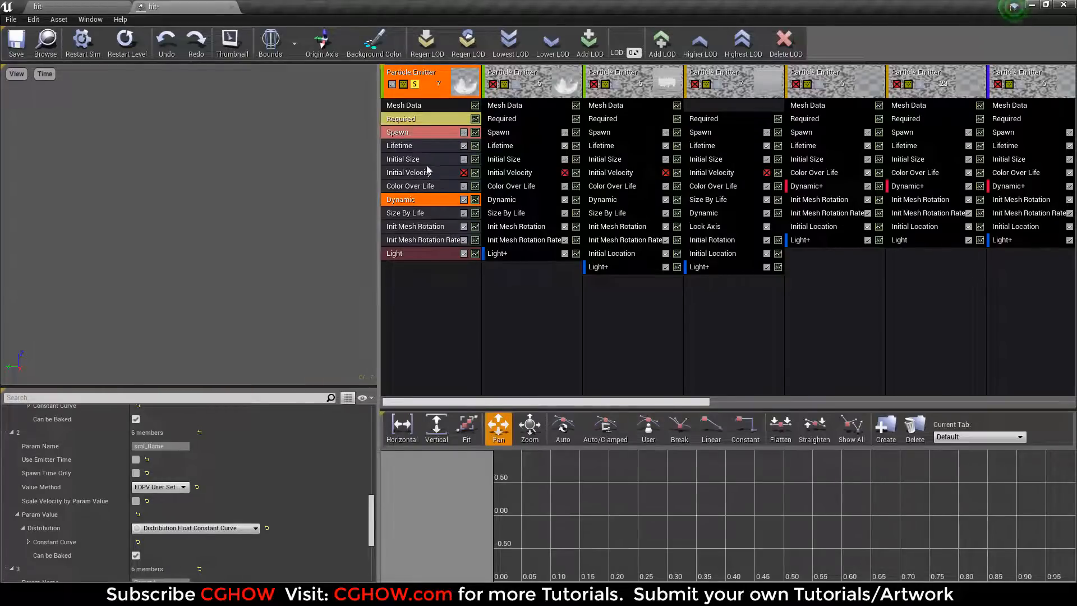
# Set the Start Size X constant in the first emitter's Initial Size to 200.
pyautogui.click(403, 159)
pyautogui.click(166, 452)
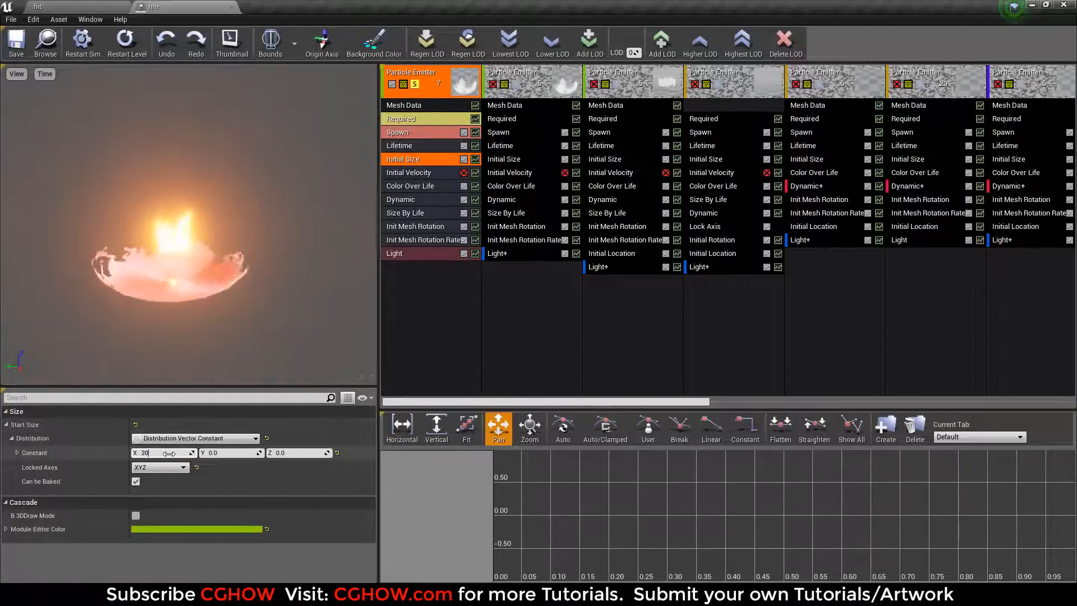
pyautogui.write('200')
pyautogui.press('Return')
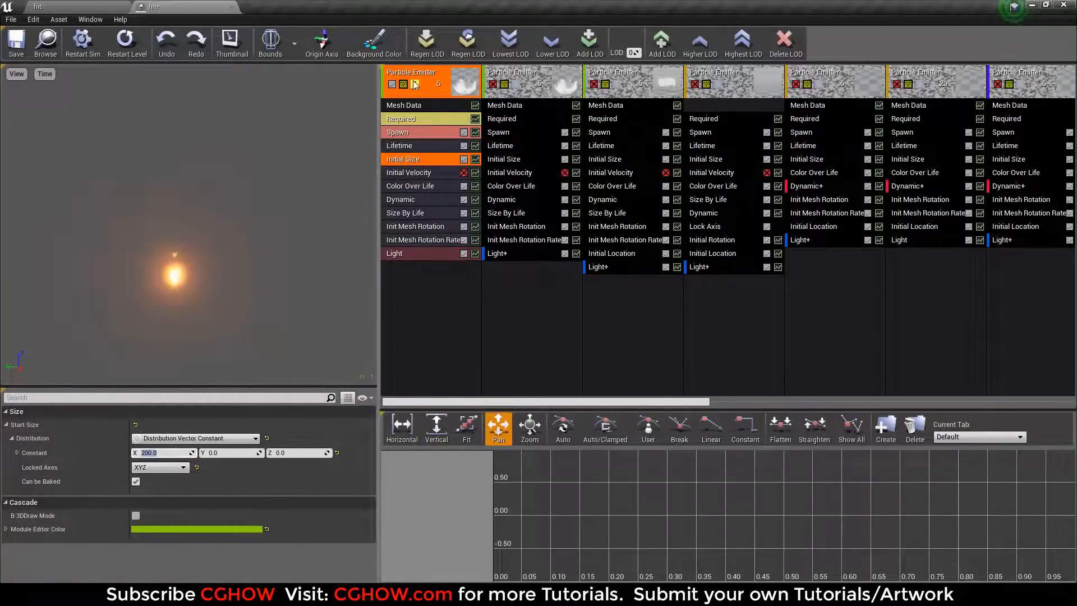
# Solo the second emitter instead of the first and set its Initial Size Start Size X constant to 3000.
pyautogui.click(417, 85)
pyautogui.click(514, 84)
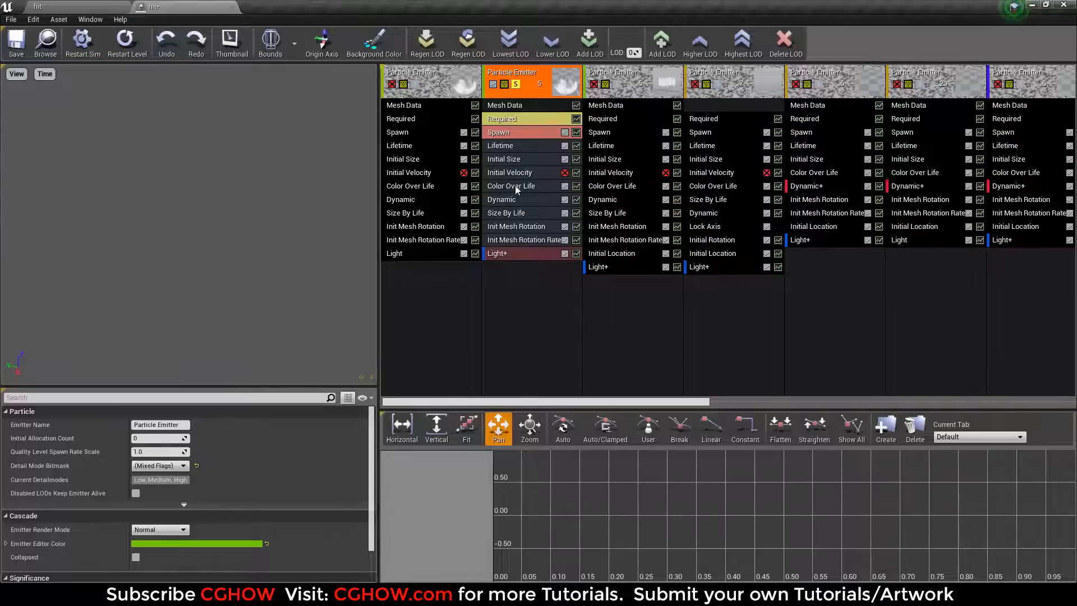
pyautogui.click(515, 163)
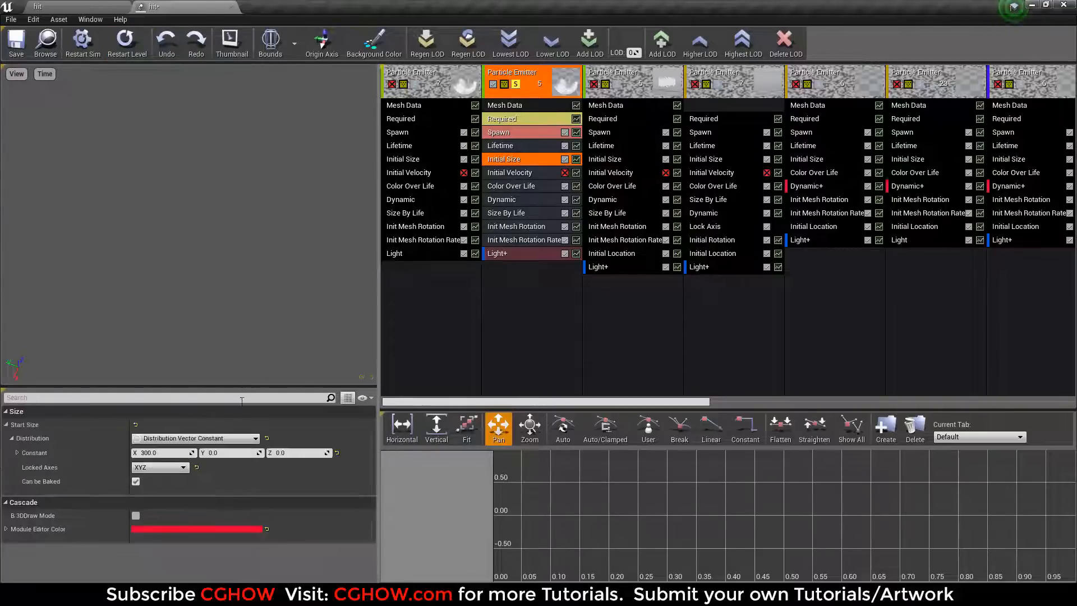
pyautogui.click(173, 453)
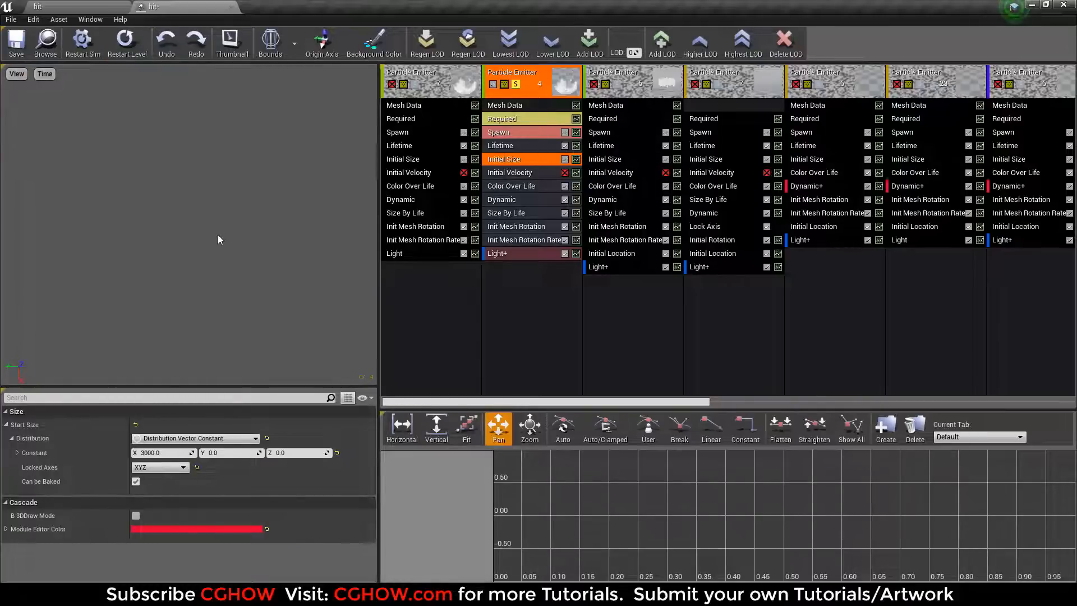
# Set the particle preview's animation speed to 100% and replay the second emitter's effect.
pyautogui.click(53, 79)
pyautogui.moveTo(70, 128)
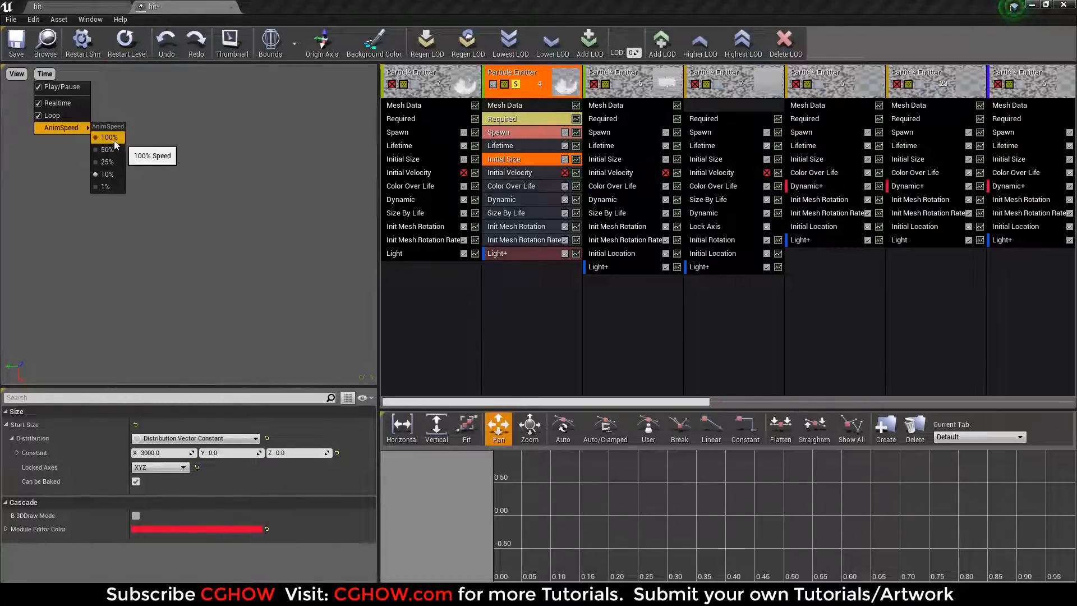
pyautogui.click(105, 138)
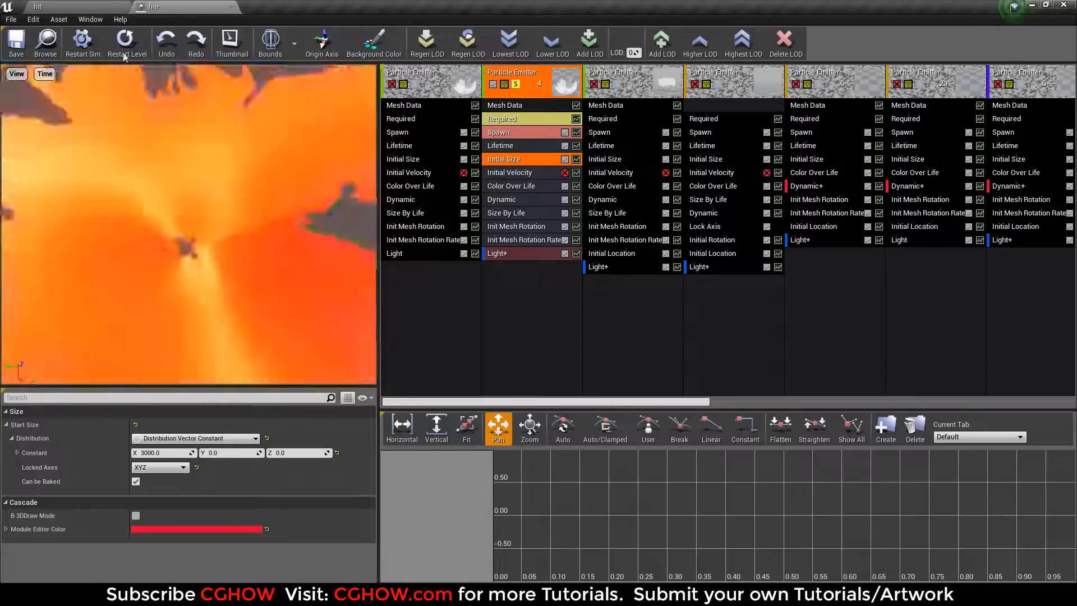
pyautogui.click(125, 42)
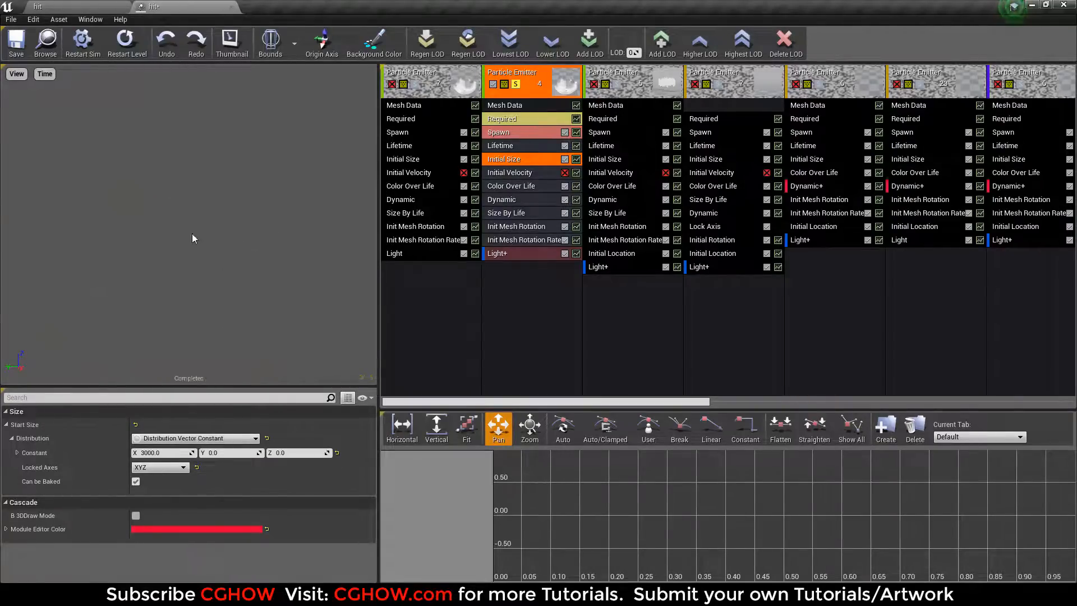
pyautogui.click(121, 52)
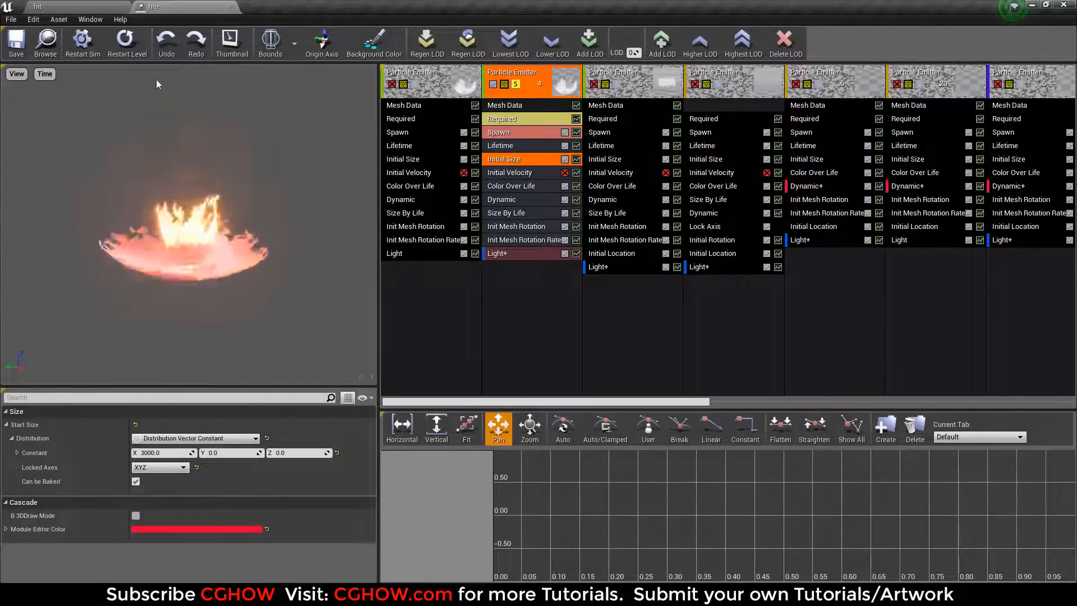
# Set the second emitter's Start Size X constant to 300 and replay the effect.
pyautogui.click(166, 452)
pyautogui.write('300')
pyautogui.press('Return')
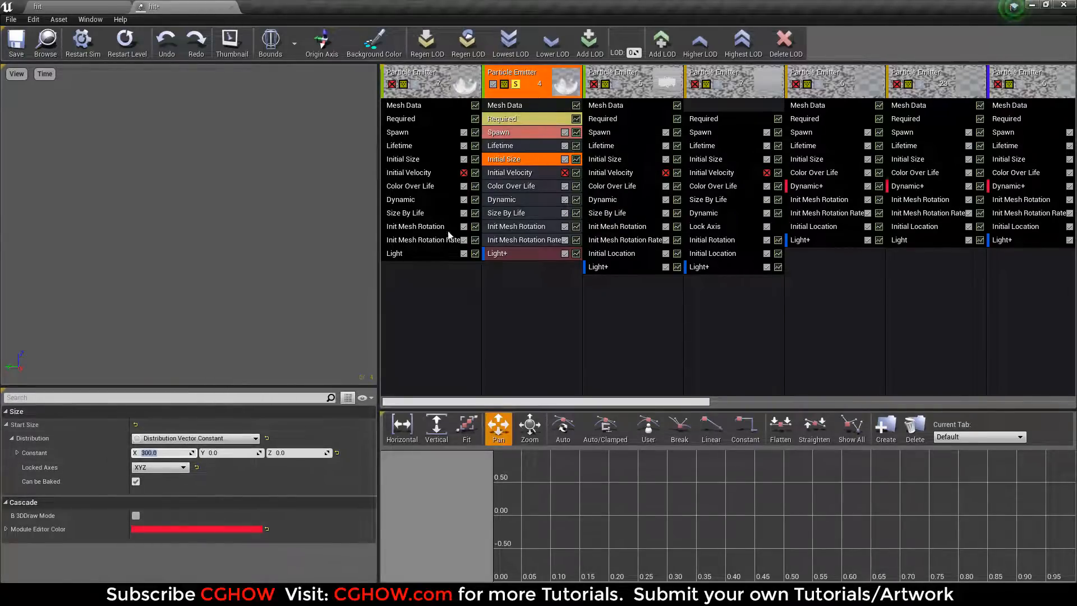
pyautogui.click(124, 43)
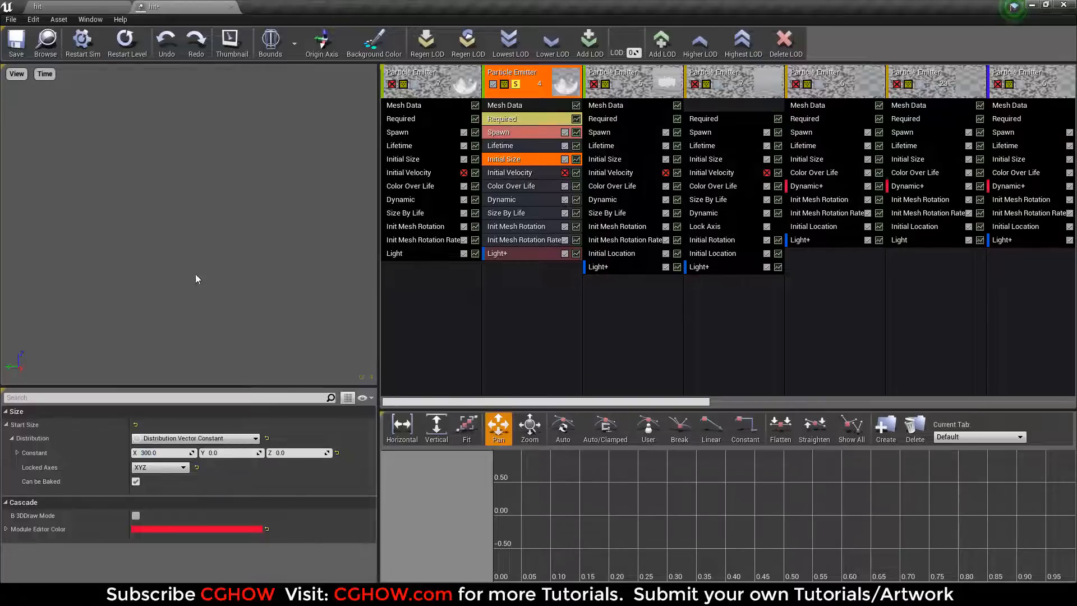
# Solo the third emitter instead of the second, replay it several times and check the mesh assigned in its Mesh Data module.
pyautogui.click(515, 87)
pyautogui.click(617, 85)
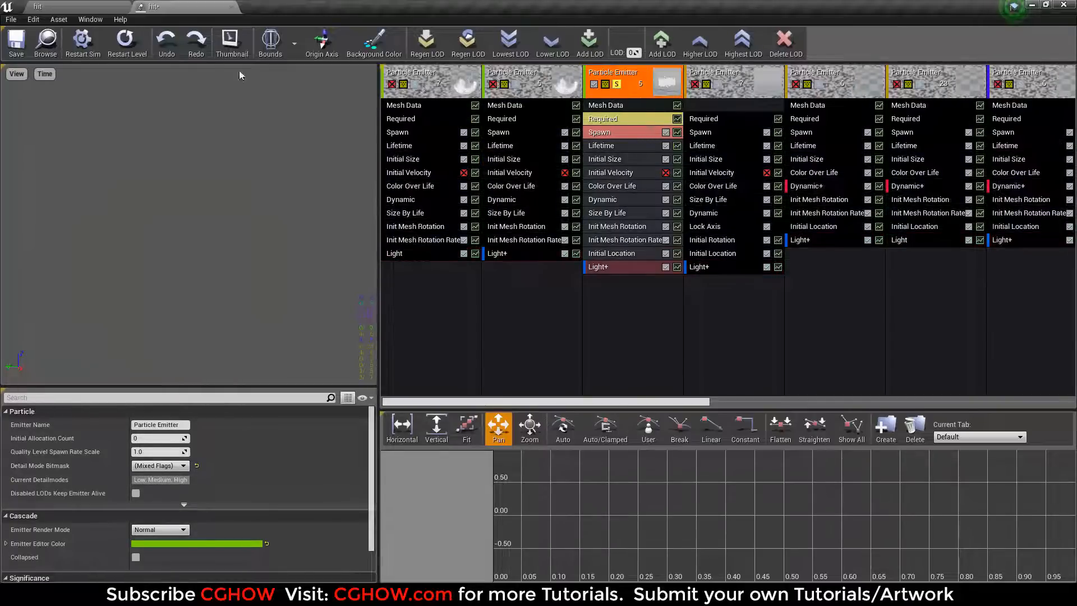
pyautogui.click(126, 51)
pyautogui.click(125, 48)
pyautogui.click(124, 46)
pyautogui.click(605, 108)
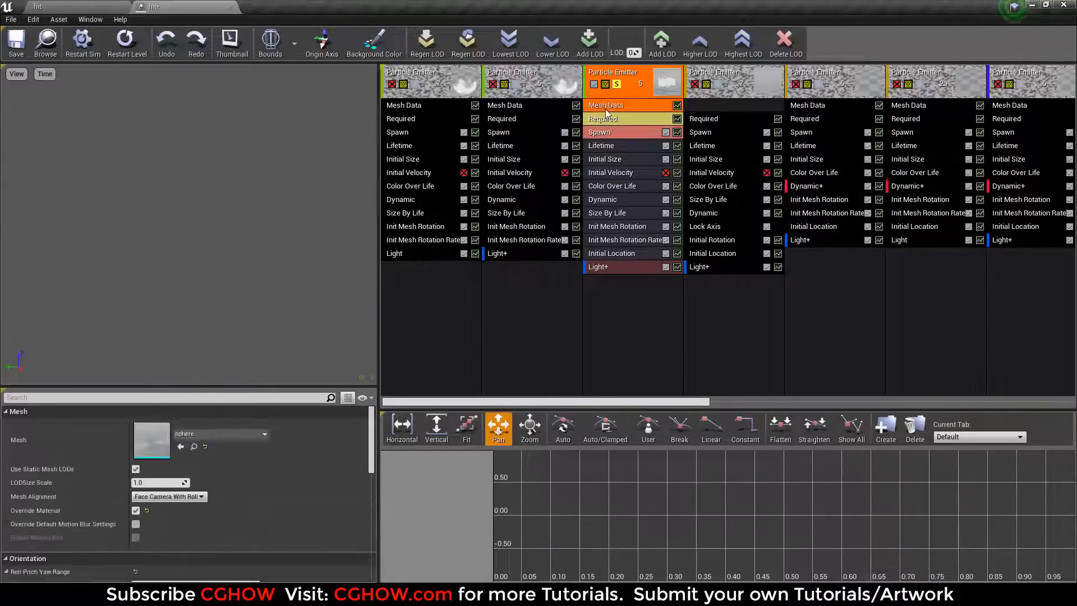
# Review the third emitter's Size By Life points and compare its replayed preview with the module disabled and enabled.
pyautogui.click(633, 212)
pyautogui.scroll(-2, 308, 519)
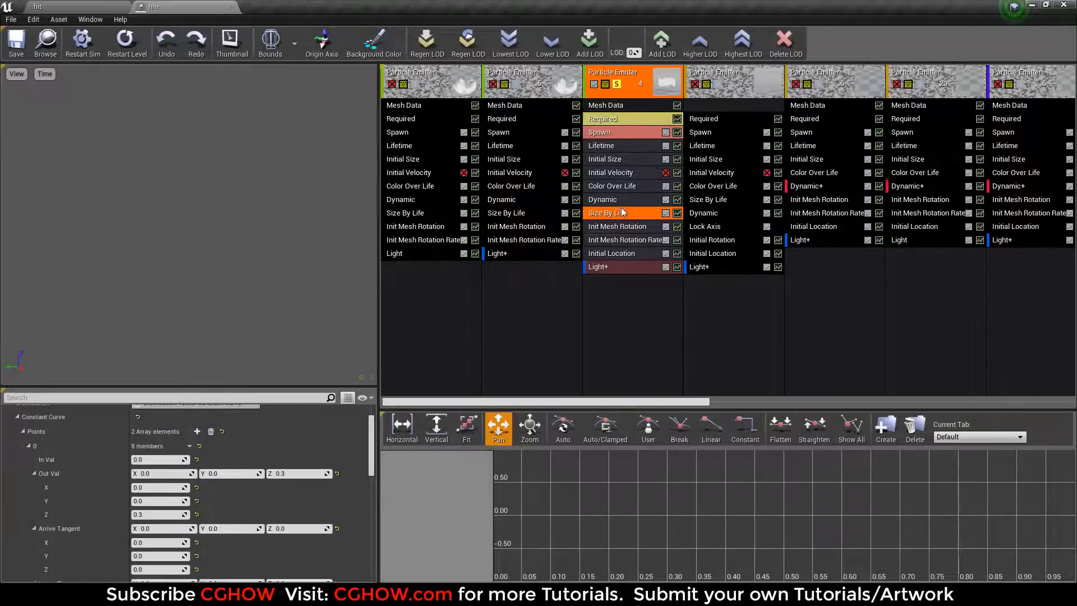
pyautogui.click(666, 213)
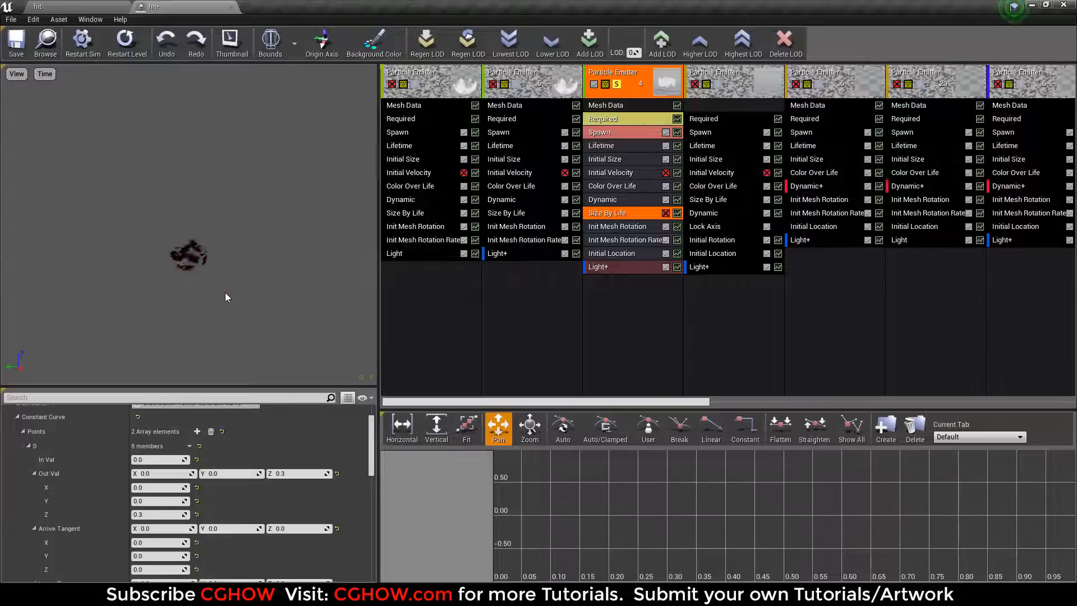
pyautogui.click(124, 42)
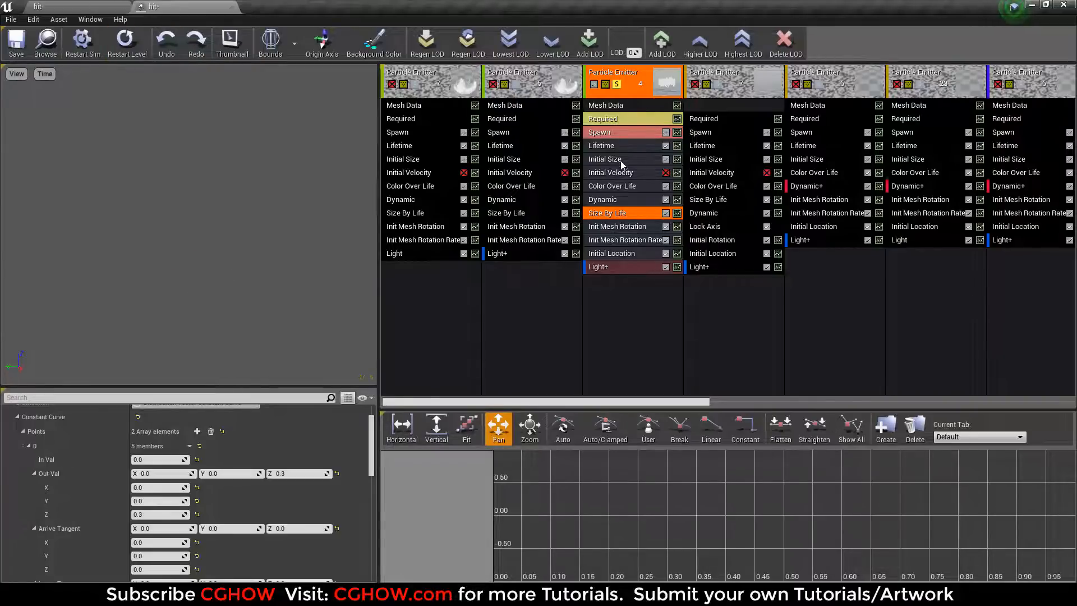
# Open the m_fire1 material assigned in the third emitter's Required module and examine its node graph.
pyautogui.click(612, 120)
pyautogui.scroll(3, 140, 443)
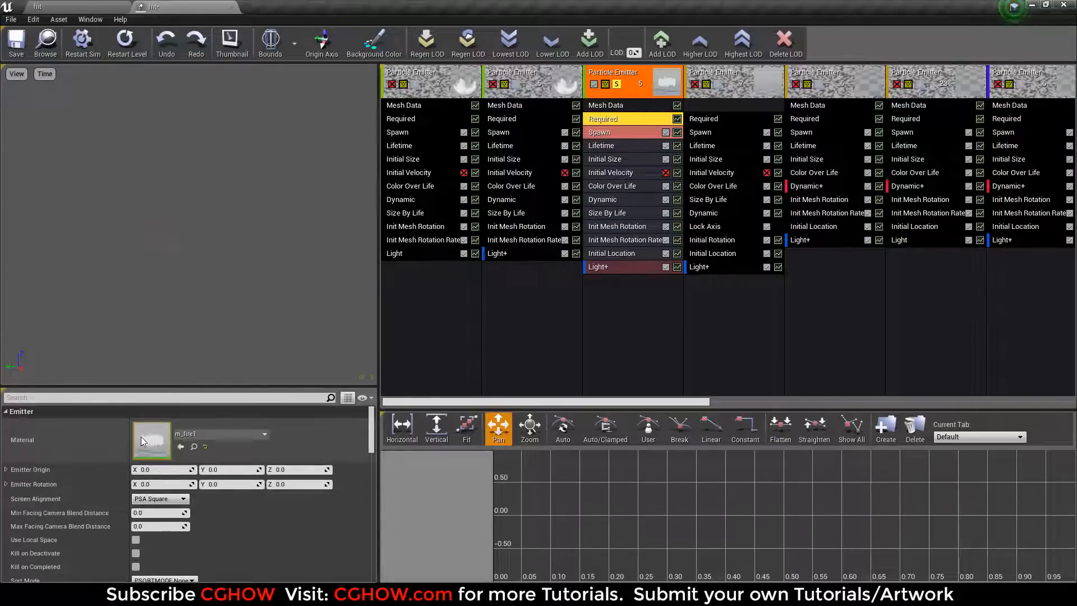
pyautogui.doubleClick(141, 436)
pyautogui.moveTo(433, 368); pyautogui.dragTo(776, 328, button='right')
pyautogui.scroll(-3, 570, 368)
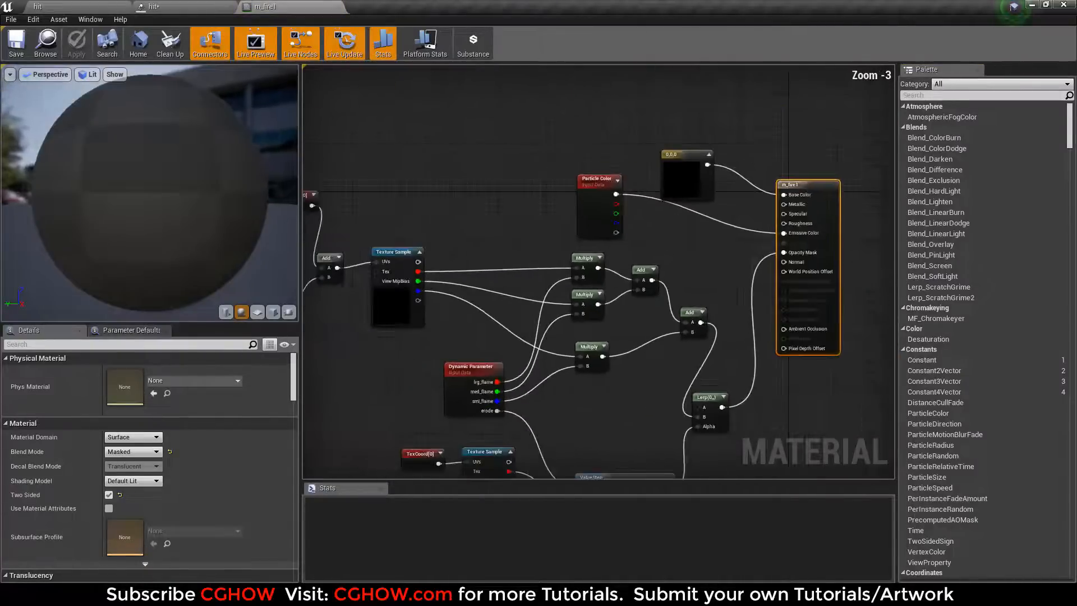
# Open the fire02 texture used by the Texture Sample in m_fire1, view it and return to the node graph.
pyautogui.moveTo(391, 300); pyautogui.dragTo(525, 255, button='right')
pyautogui.doubleClick(525, 256)
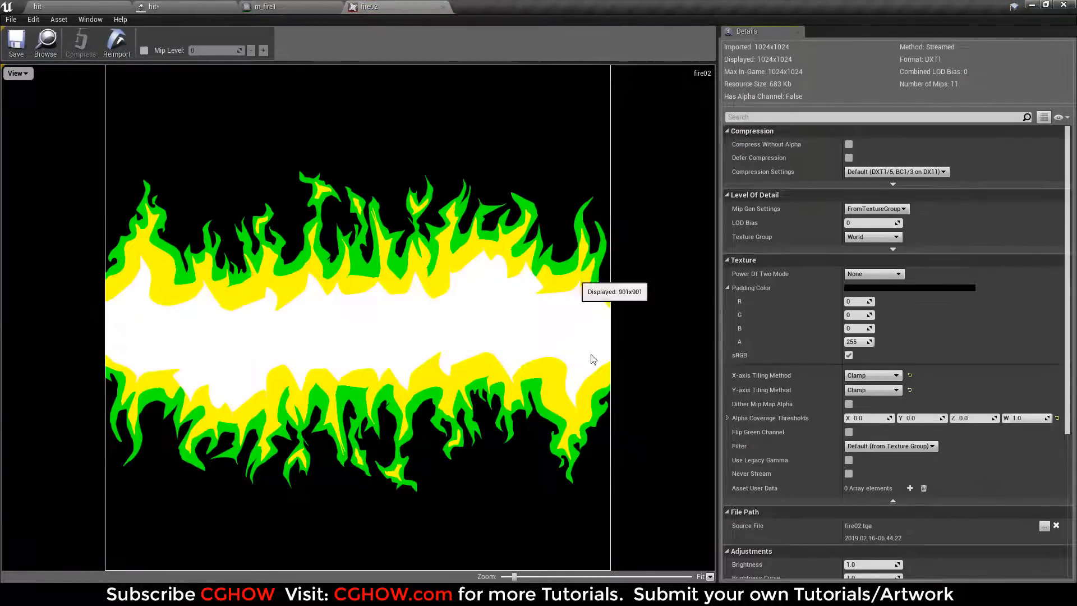
pyautogui.click(396, 6)
pyautogui.scroll(2, 498, 233)
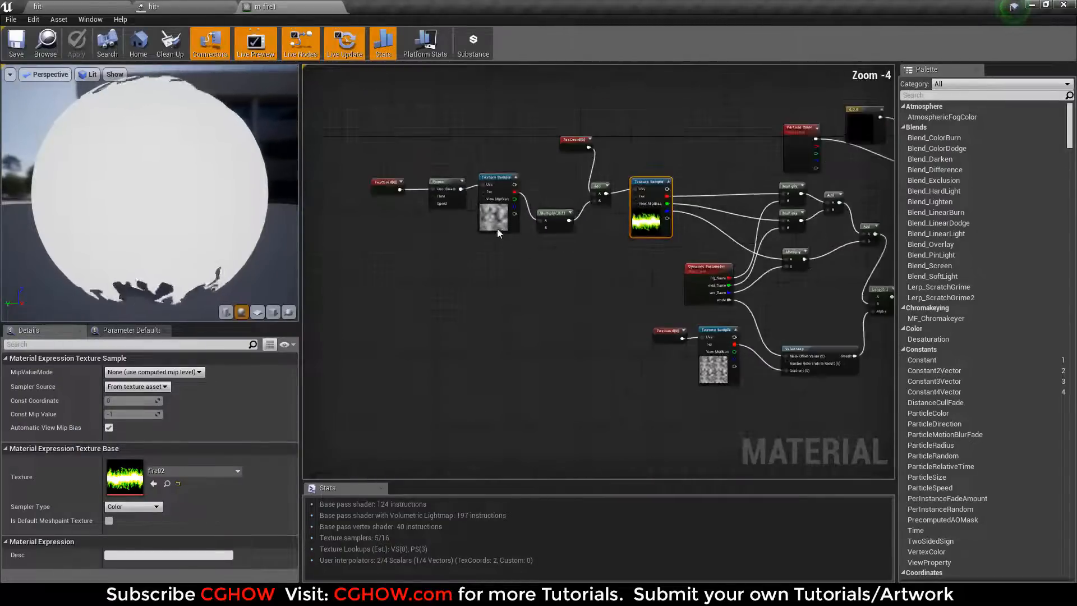
# Preview m_fire1 on a cube, select its panned noise texture nodes, and replay the third emitter in the particle system.
pyautogui.click(273, 312)
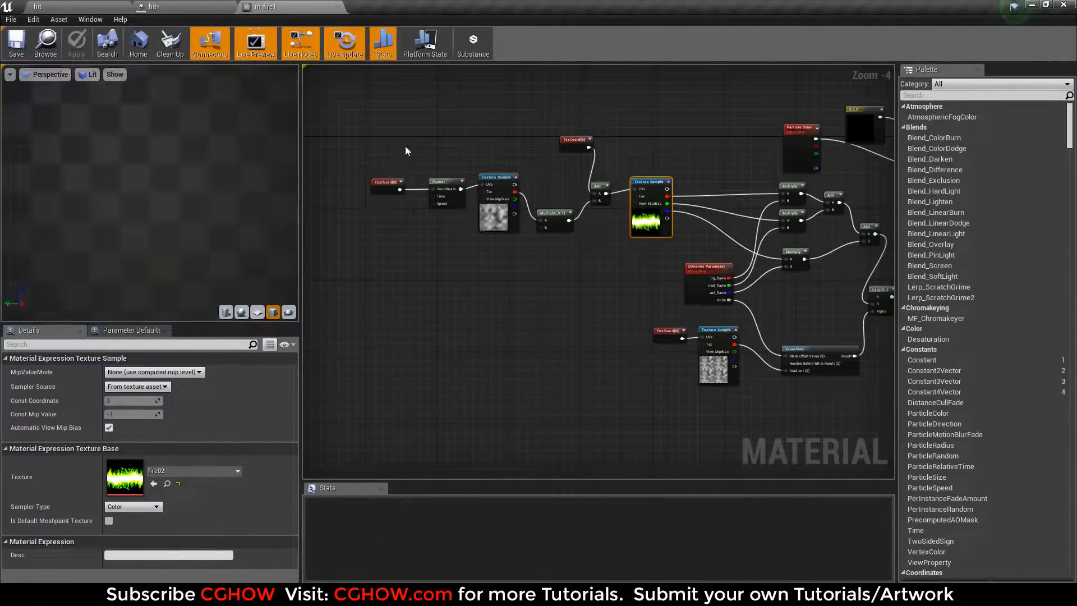
pyautogui.moveTo(371, 133); pyautogui.dragTo(522, 242)
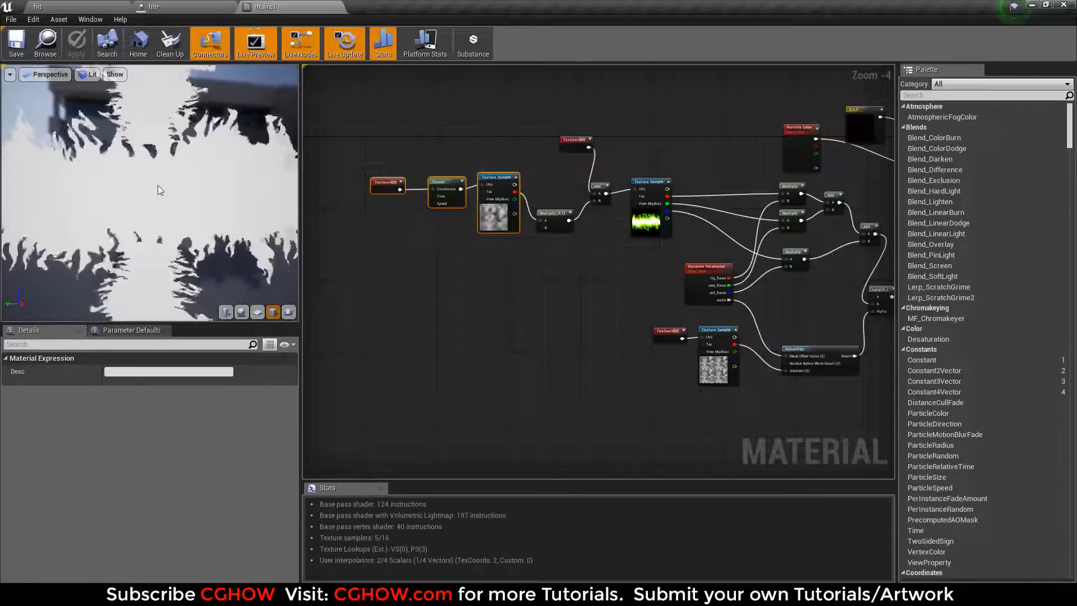
pyautogui.scroll(-5, 157, 185)
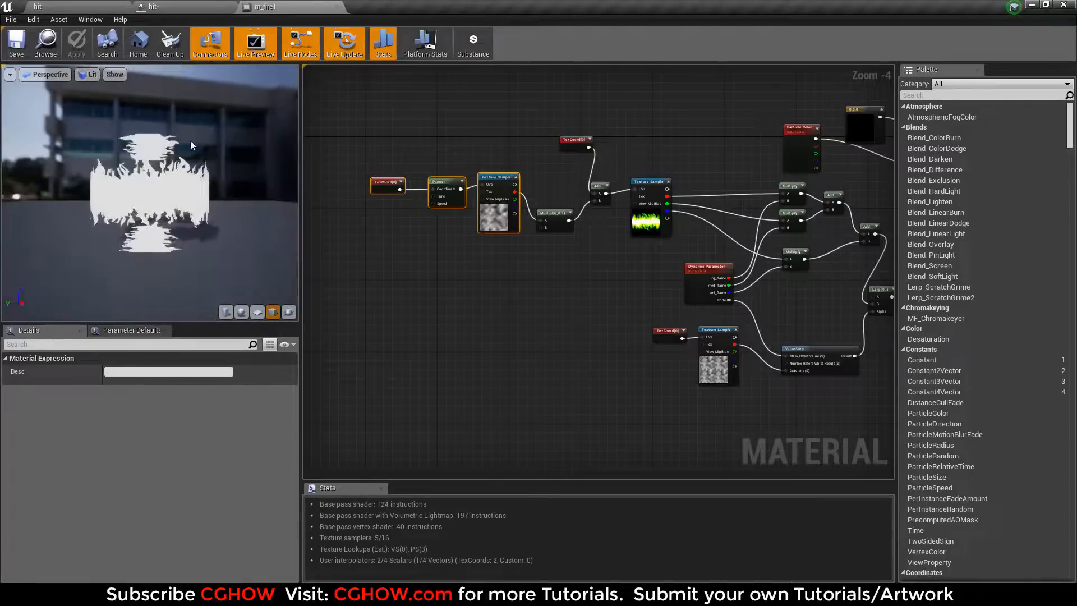
pyautogui.click(277, 7)
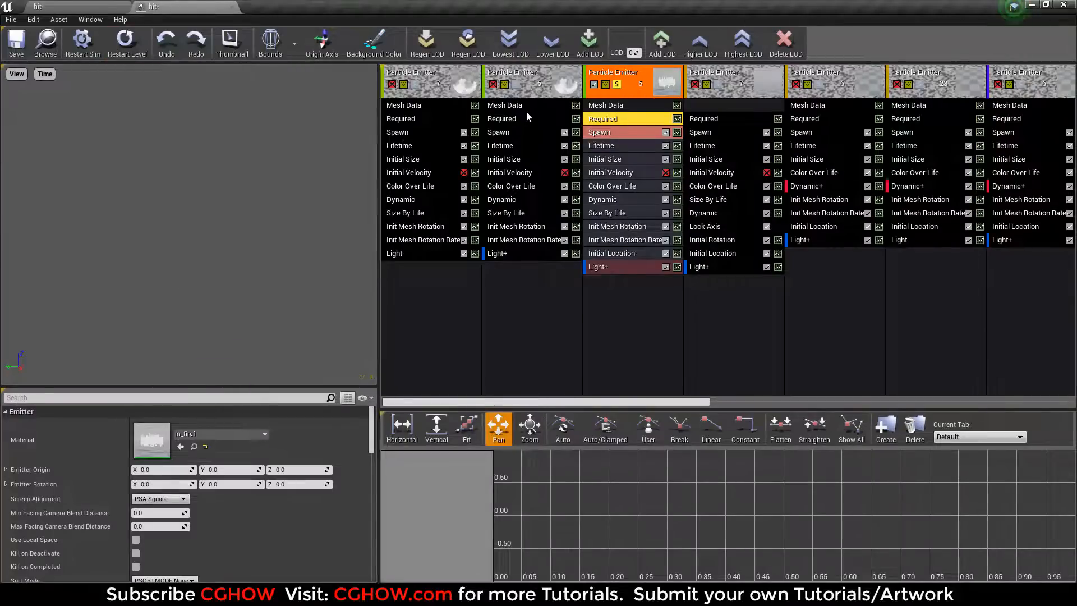
pyautogui.click(128, 41)
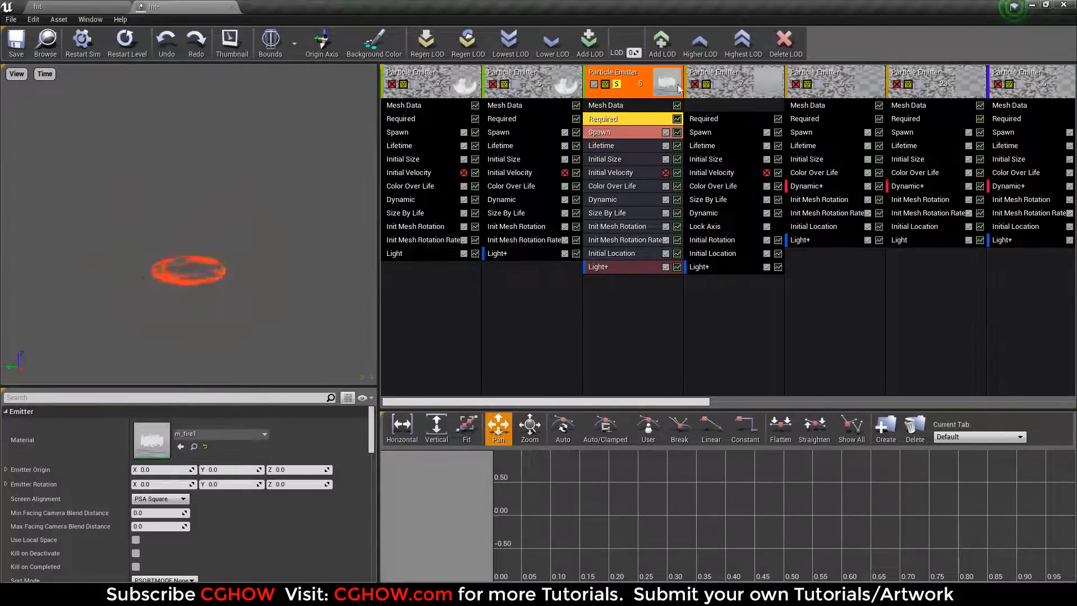
# Solo the fourth emitter instead of the third and replay it several times.
pyautogui.click(617, 85)
pyautogui.click(718, 84)
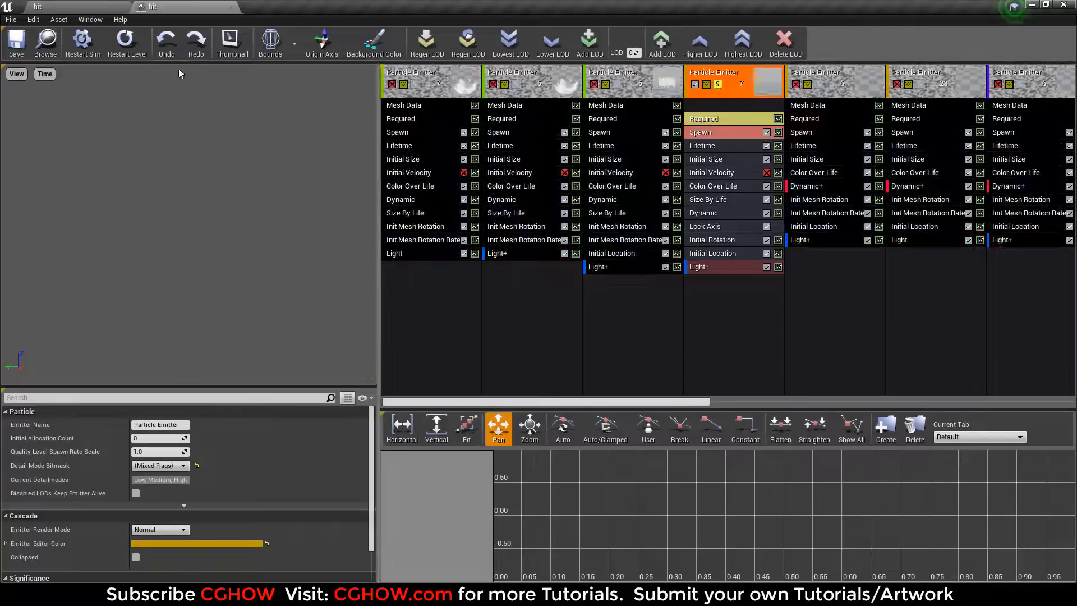
pyautogui.click(141, 48)
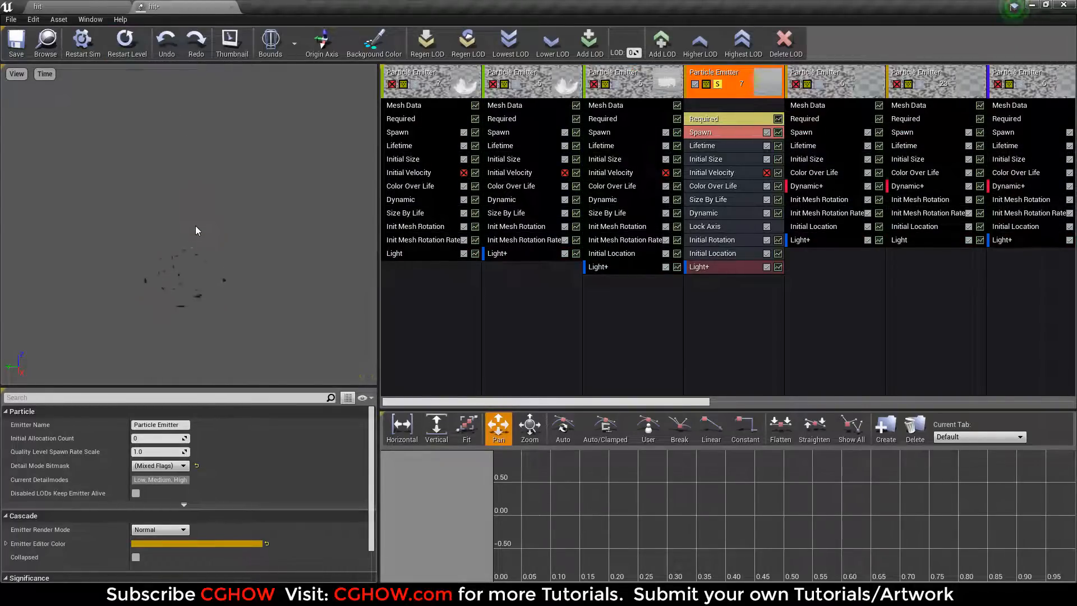
pyautogui.click(127, 44)
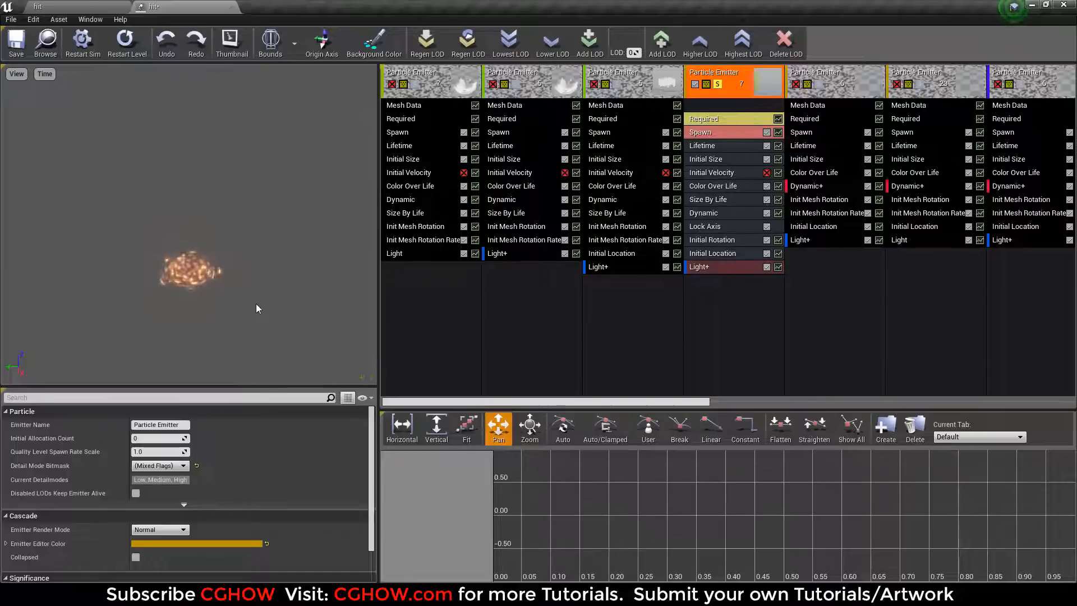
# Solo the fifth emitter instead of the fourth and replay it repeatedly while viewing it from a slightly different angle.
pyautogui.click(718, 84)
pyautogui.click(819, 85)
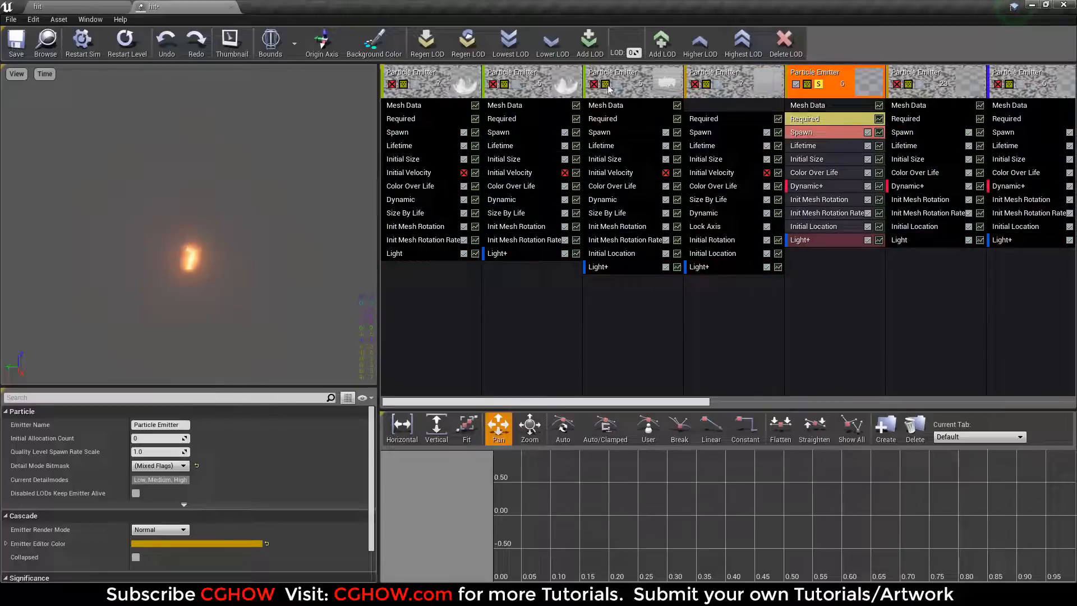
pyautogui.click(141, 53)
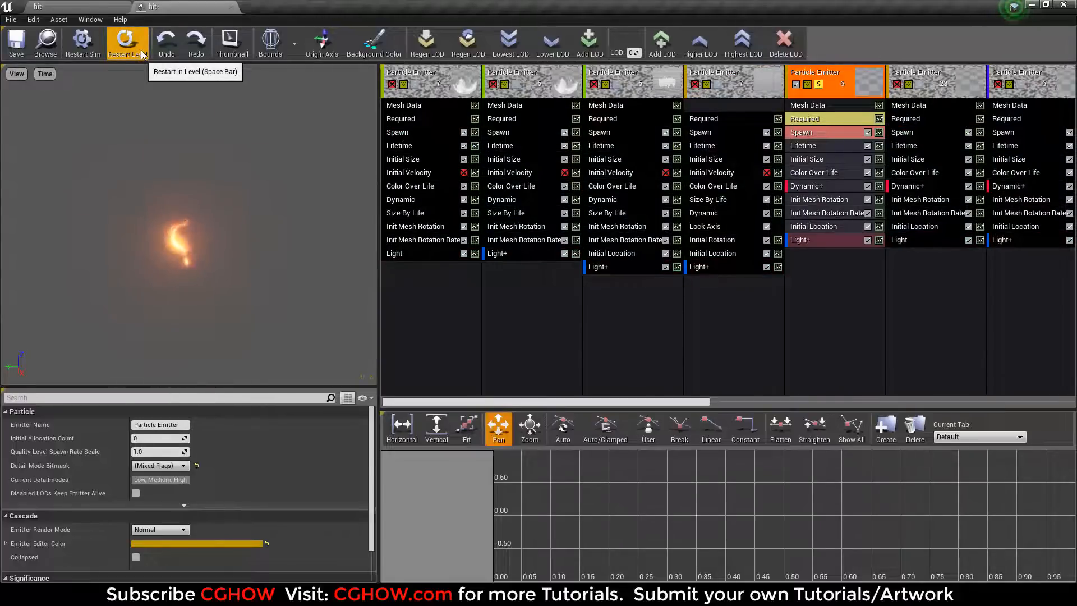
pyautogui.moveTo(151, 211); pyautogui.dragTo(163, 211)
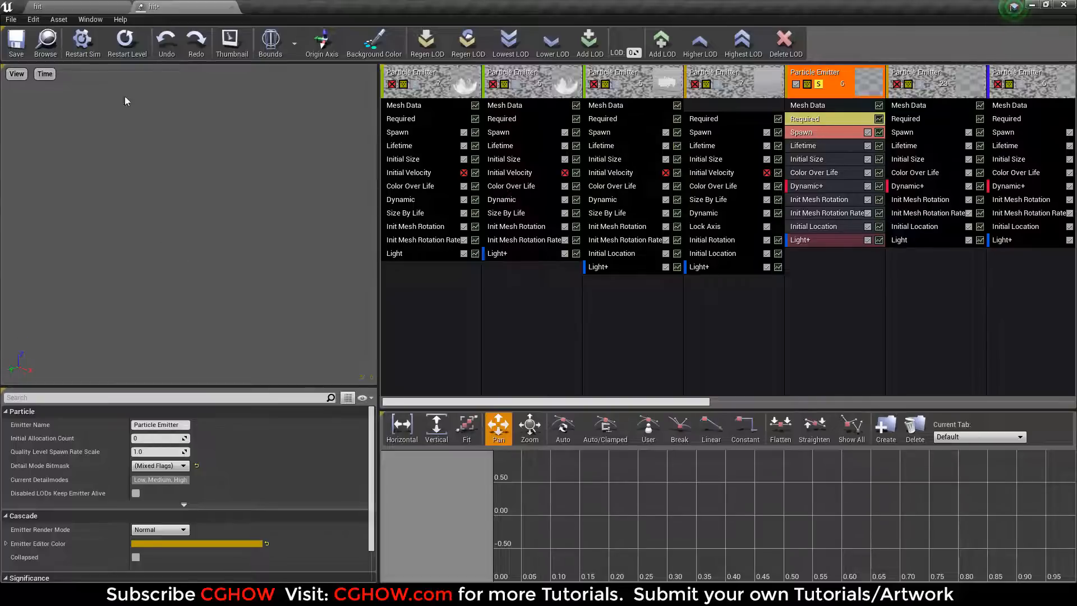
pyautogui.click(127, 49)
pyautogui.click(126, 45)
pyautogui.click(132, 53)
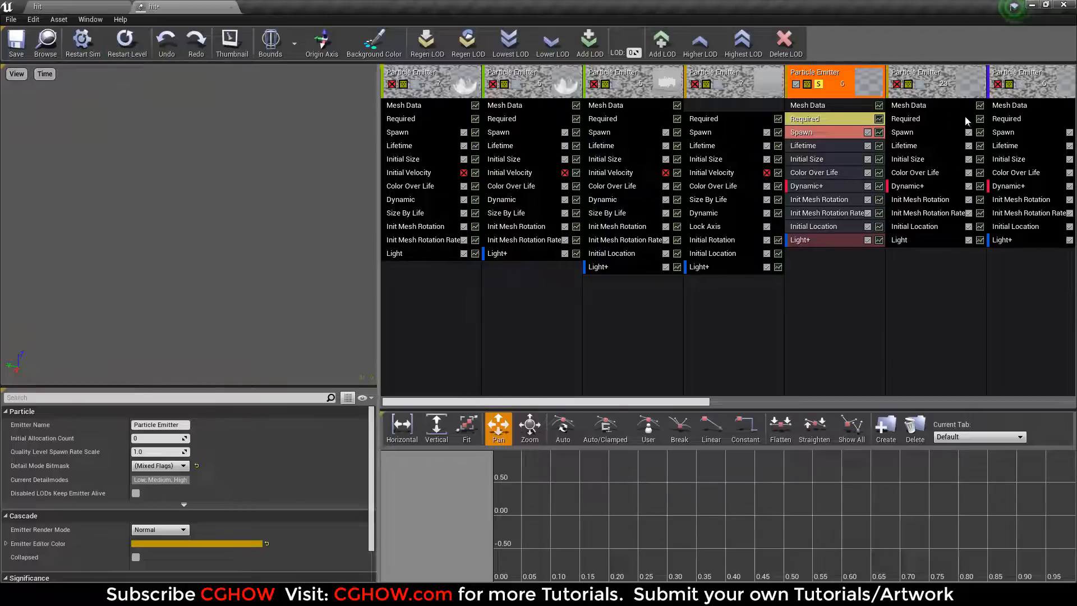
# Open the sm_line01 mesh assigned in the fifth emitter's Mesh Data module, inspect its shape and close it.
pyautogui.click(820, 105)
pyautogui.doubleClick(160, 439)
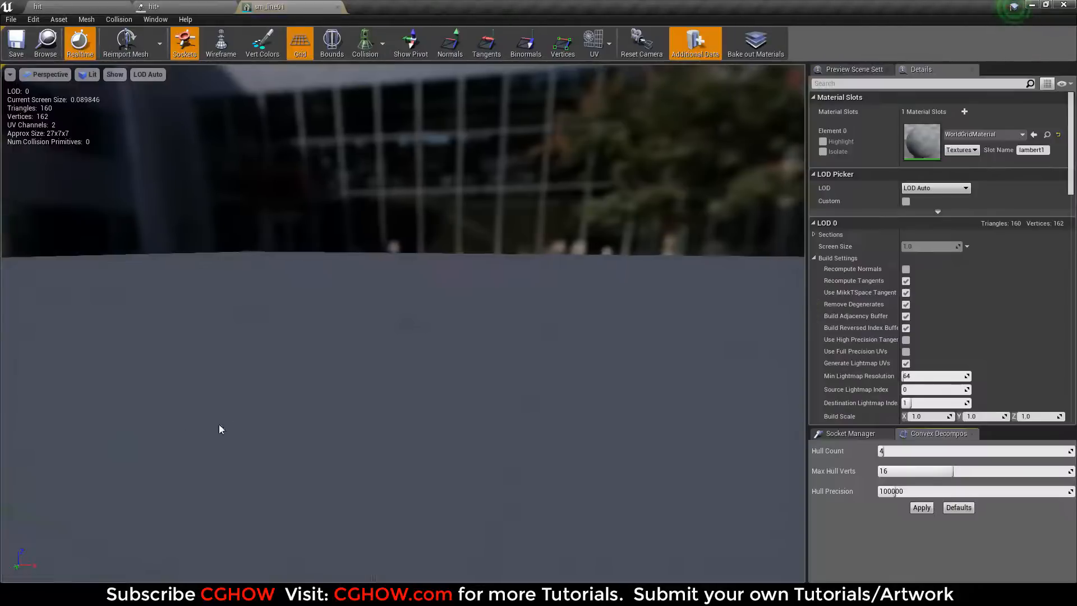
pyautogui.keyDown('alt'); pyautogui.moveTo(404, 325); pyautogui.dragTo(504, 325, button='right'); pyautogui.keyUp('alt')
pyautogui.keyDown('alt'); pyautogui.moveTo(505, 326); pyautogui.dragTo(168, 454); pyautogui.keyUp('alt')
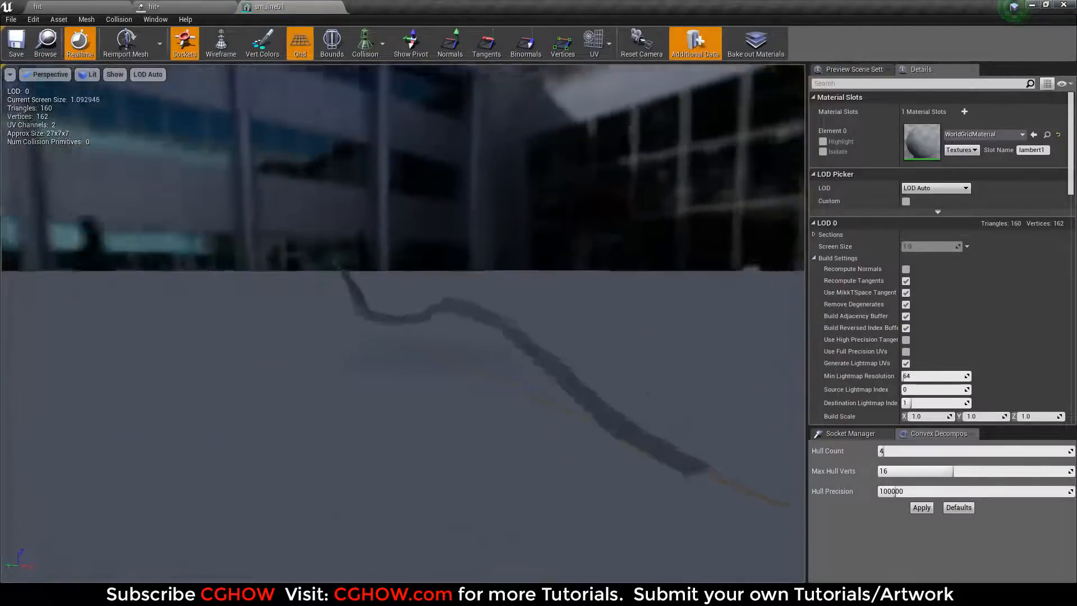
pyautogui.keyDown('alt'); pyautogui.moveTo(254, 176); pyautogui.dragTo(260, 173); pyautogui.keyUp('alt')
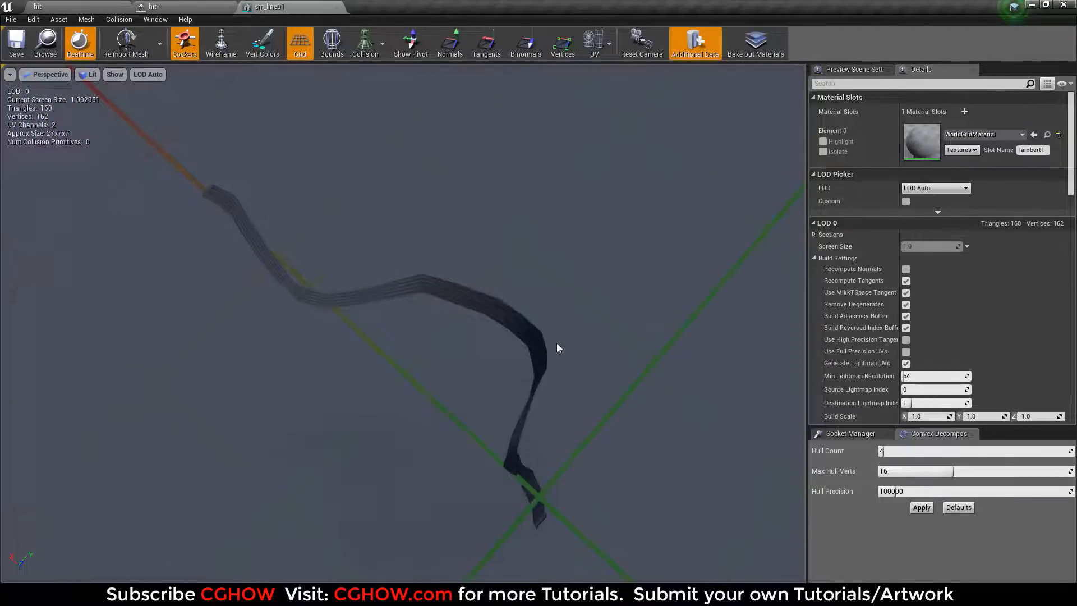
pyautogui.click(341, 6)
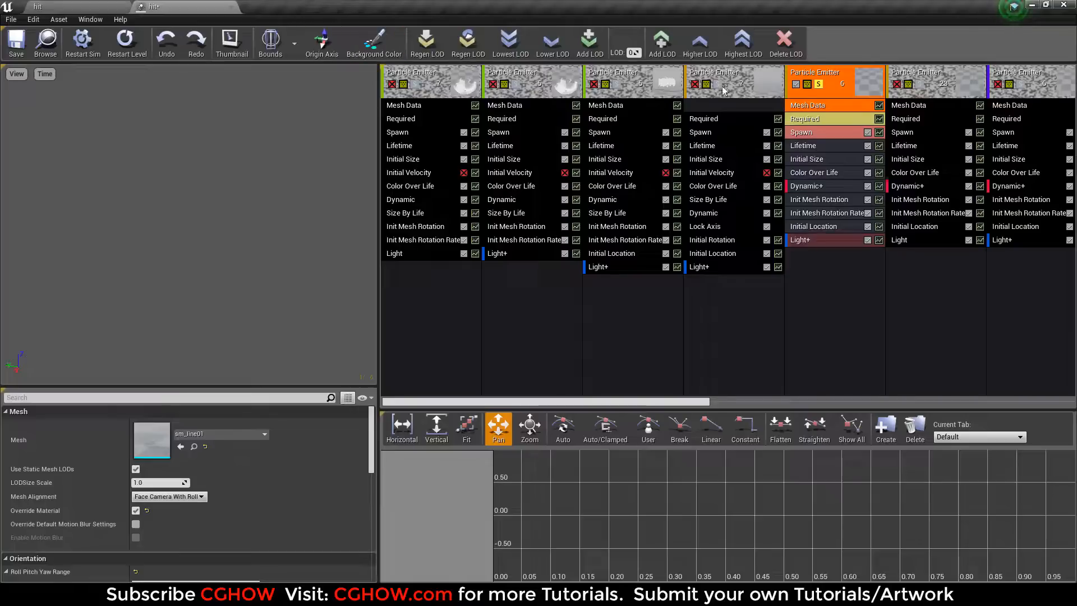
# Open the lines material from the fifth emitter's Required module and view the fireball texture its Texture Sample uses.
pyautogui.click(819, 119)
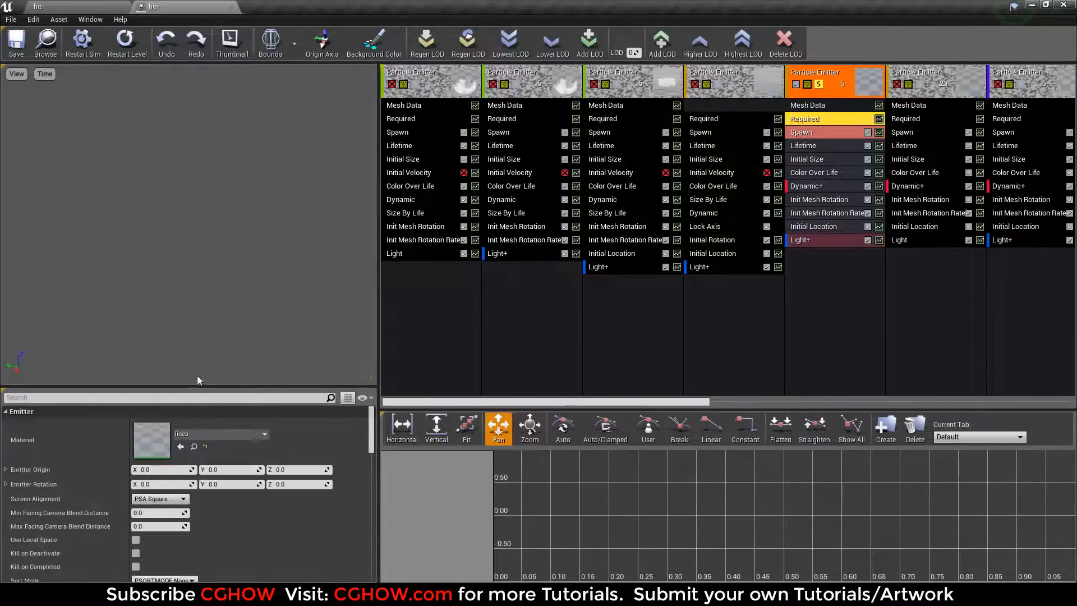
pyautogui.doubleClick(152, 440)
pyautogui.moveTo(465, 296); pyautogui.dragTo(567, 283, button='right')
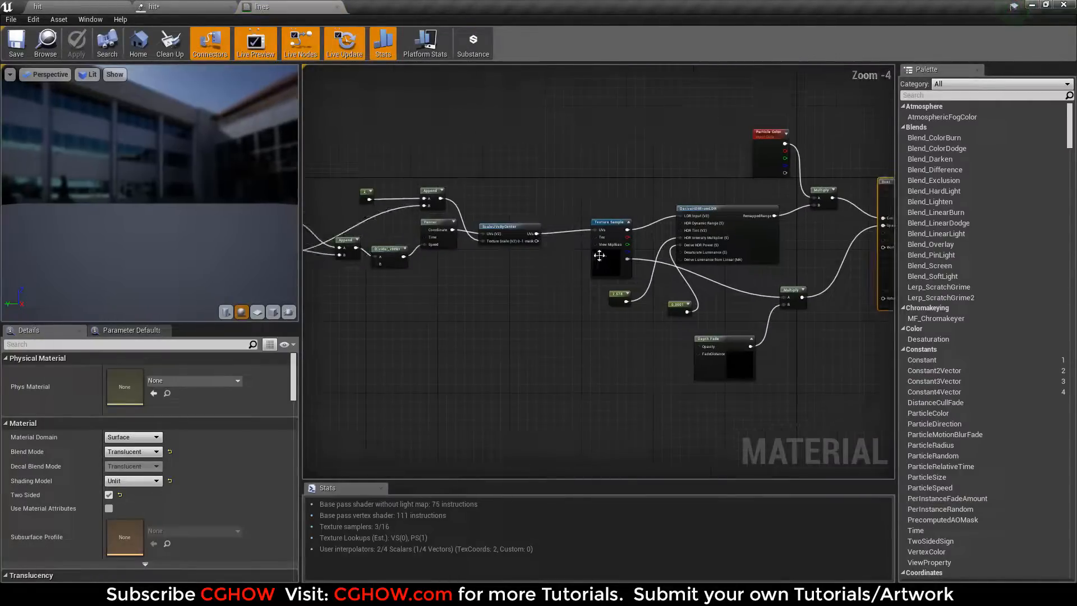
pyautogui.click(598, 255)
pyautogui.doubleClick(126, 475)
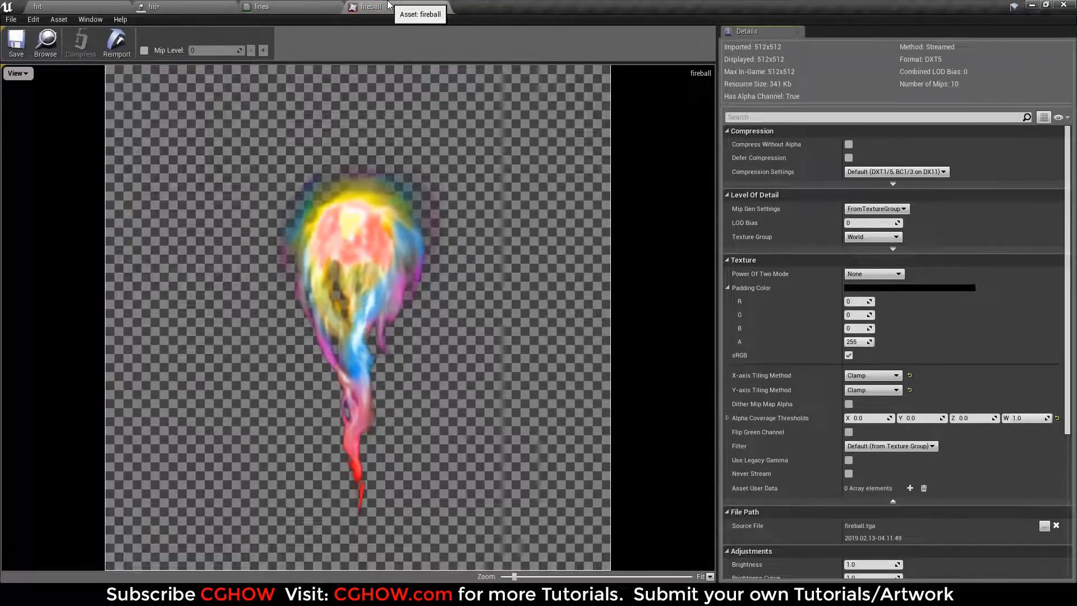
pyautogui.click(445, 7)
# Preview the lines material on a plane and examine the ScaleUVsByCenter node together with the fireball texture it scales.
pyautogui.moveTo(525, 314); pyautogui.dragTo(572, 337, button='right')
pyautogui.scroll(3, 643, 316)
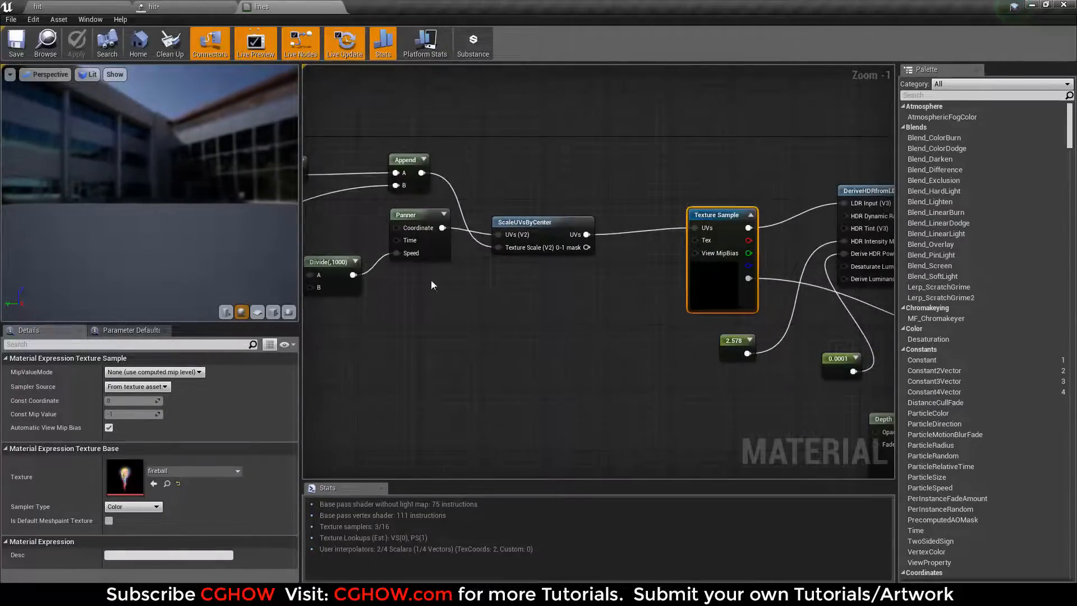
pyautogui.click(258, 312)
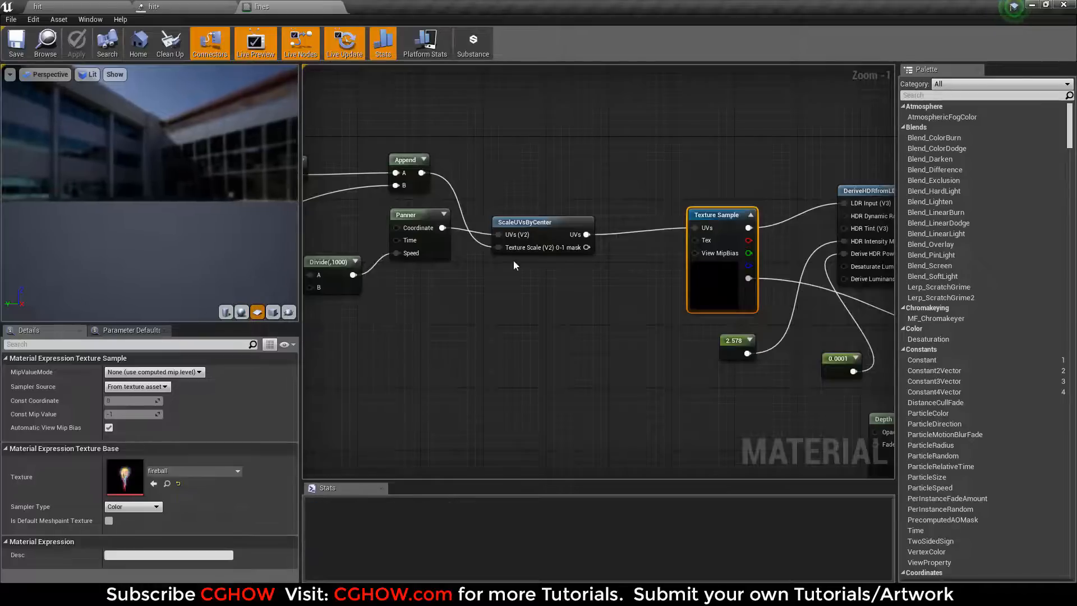
pyautogui.click(525, 222)
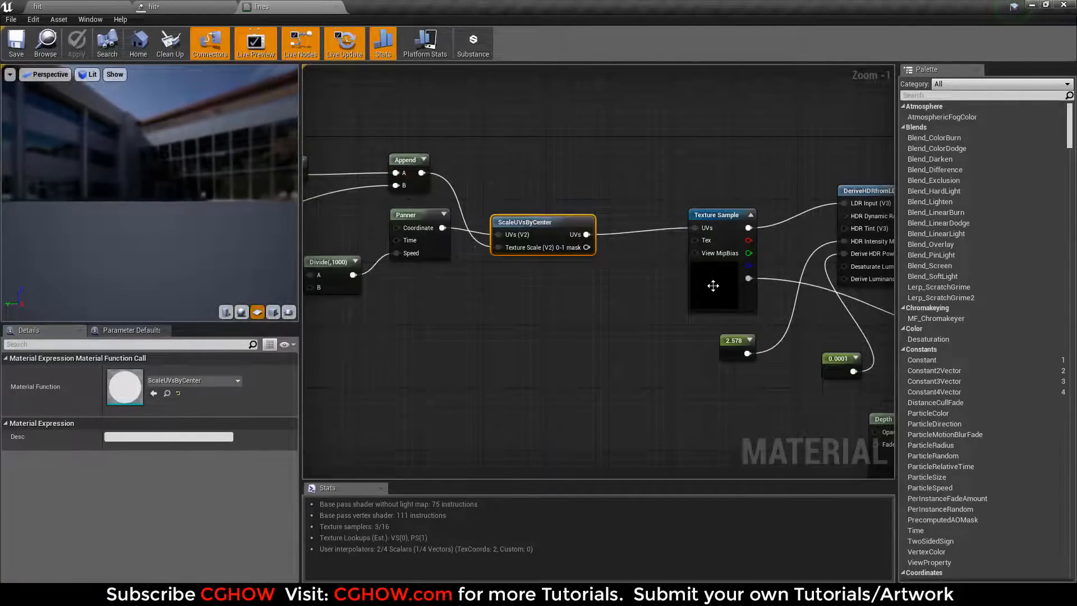
pyautogui.doubleClick(713, 286)
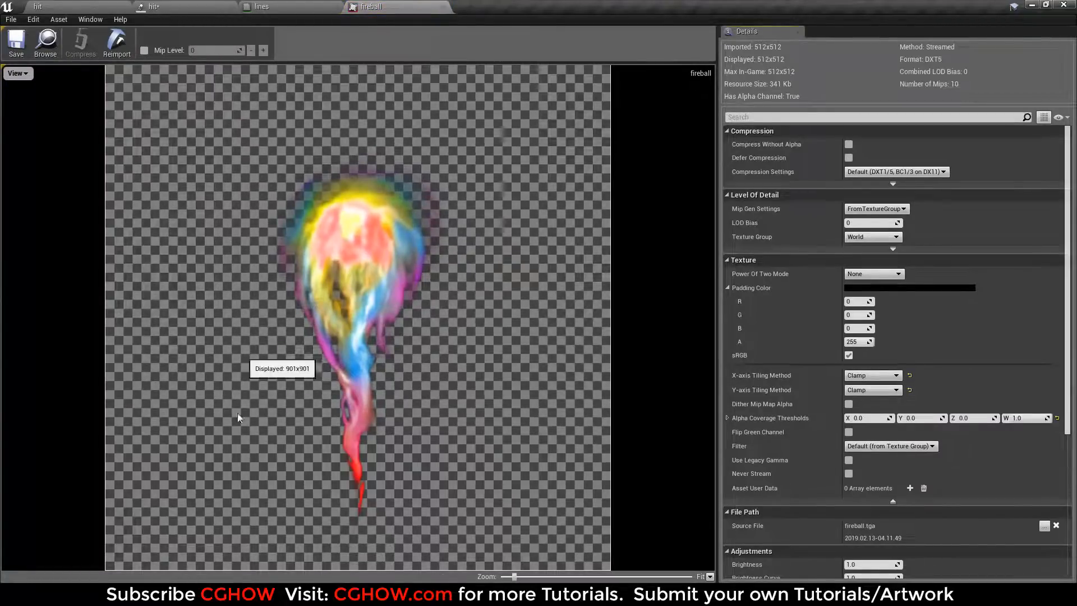
pyautogui.click(446, 7)
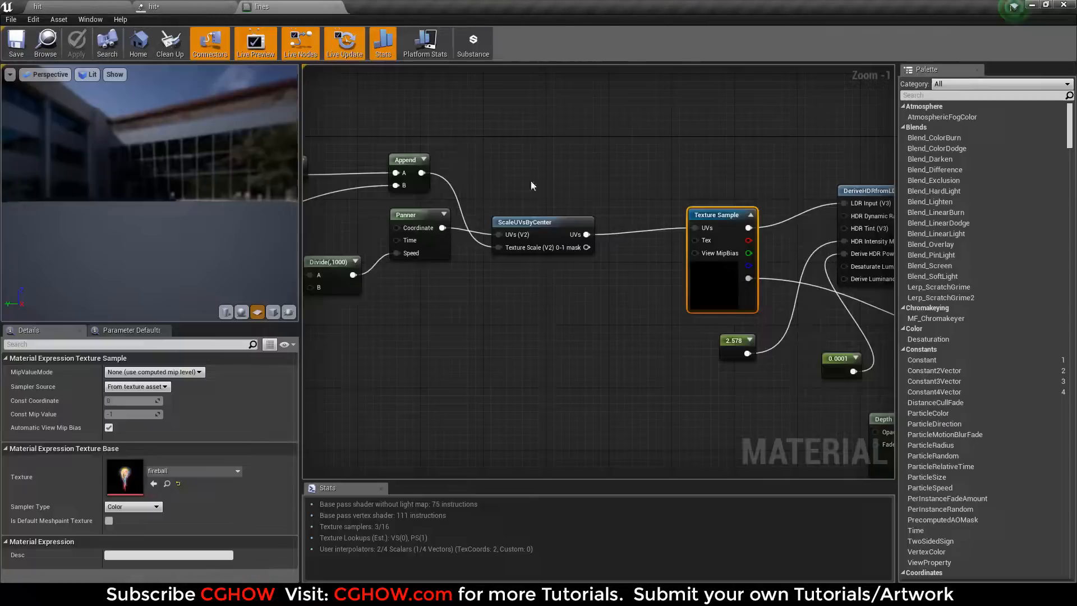
# Examine how the Dynamic Parameter's speed and tail_size drive the lines material, following the graph through to its Emissive Color and Opacity.
pyautogui.click(553, 229)
pyautogui.moveTo(412, 270); pyautogui.dragTo(687, 254, button='right')
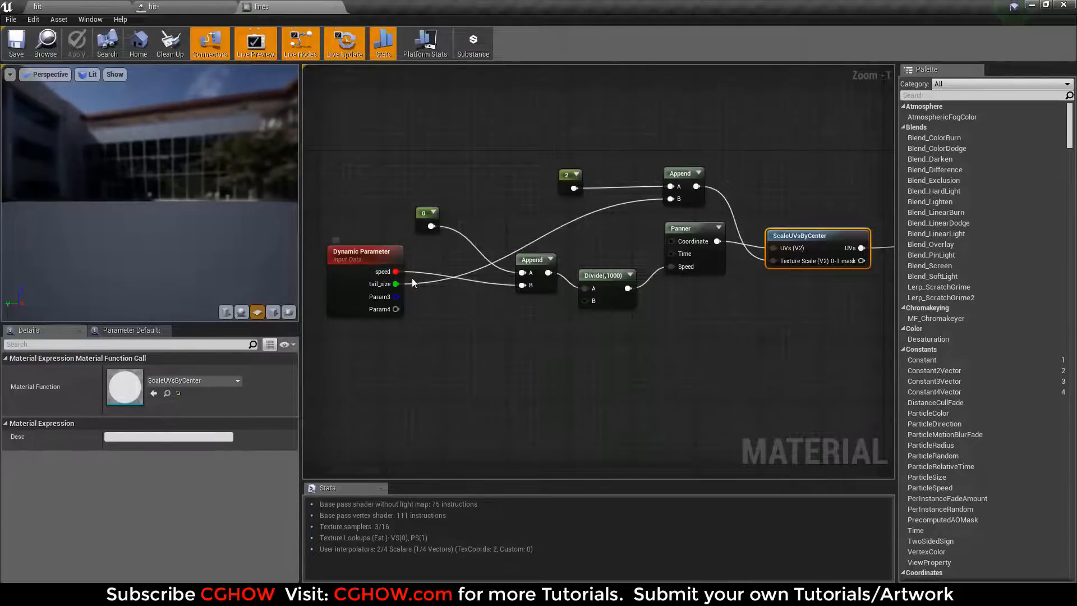
pyautogui.click(346, 275)
pyautogui.moveTo(740, 330); pyautogui.dragTo(378, 325, button='right')
pyautogui.moveTo(783, 326)
pyautogui.mouseDown(button='right')
pyautogui.moveTo(554, 274)
pyautogui.moveTo(569, 337)
pyautogui.mouseUp(button='right')
pyautogui.scroll(-1, 578, 280)
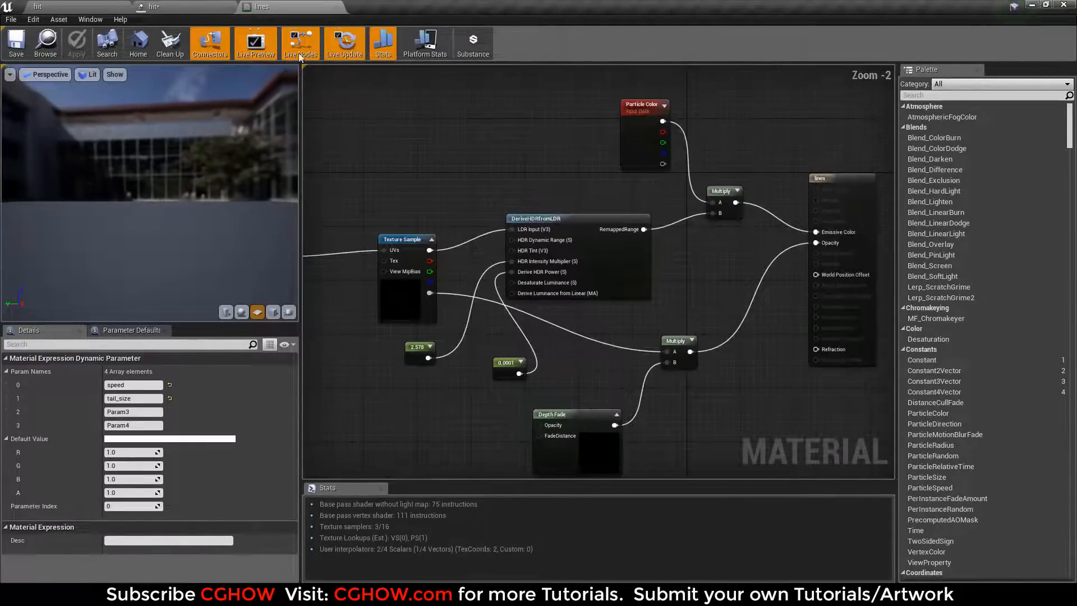
# Review the speed curve points in the fifth emitter's Dynamic module and replay the effect.
pyautogui.click(190, 7)
pyautogui.click(812, 189)
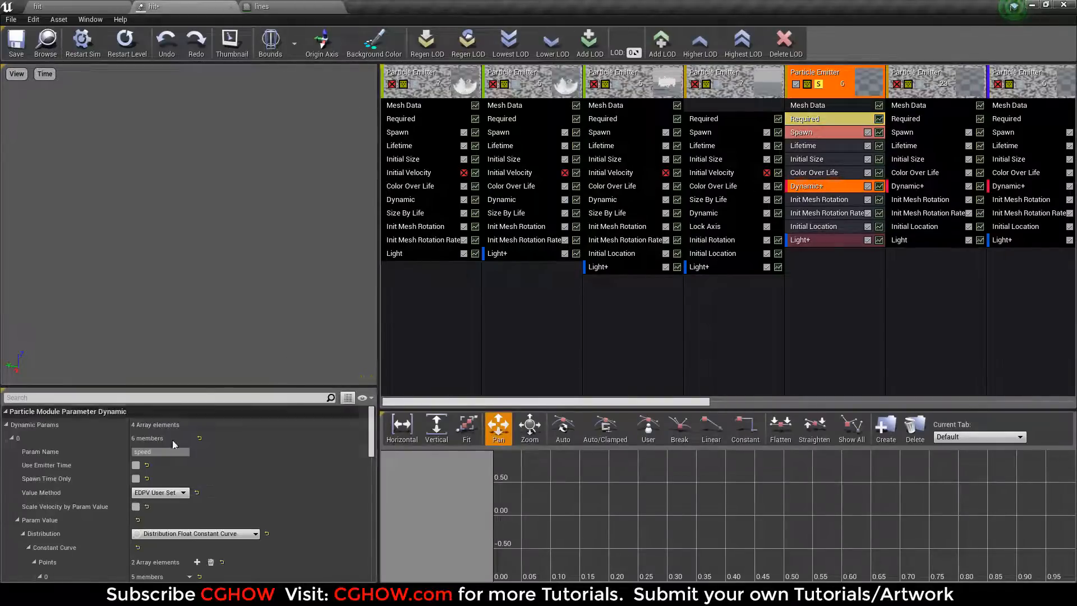
pyautogui.scroll(-3, 204, 489)
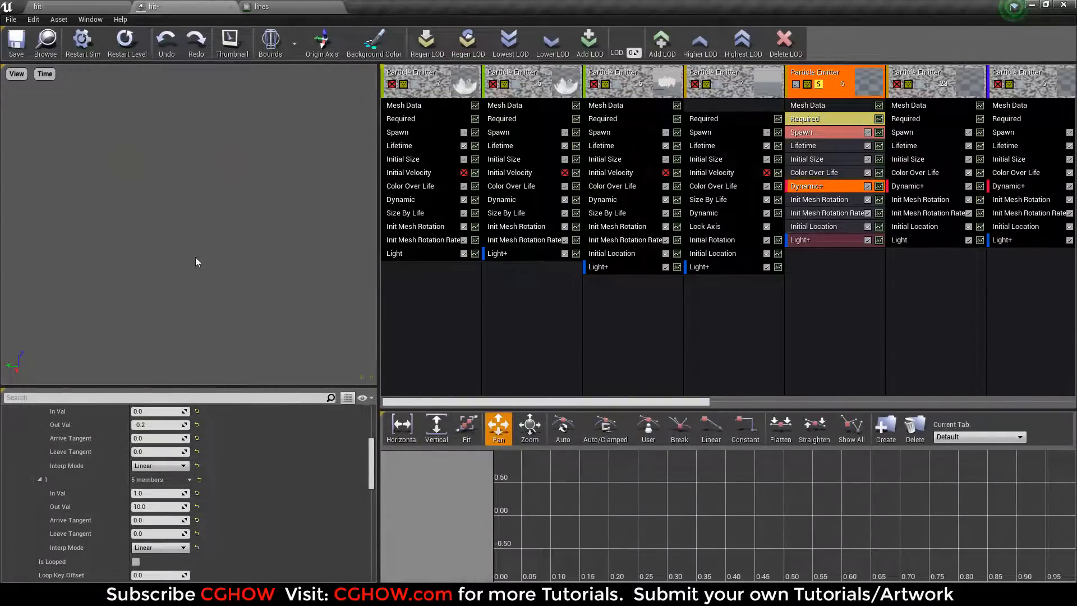
pyautogui.click(126, 41)
pyautogui.click(132, 41)
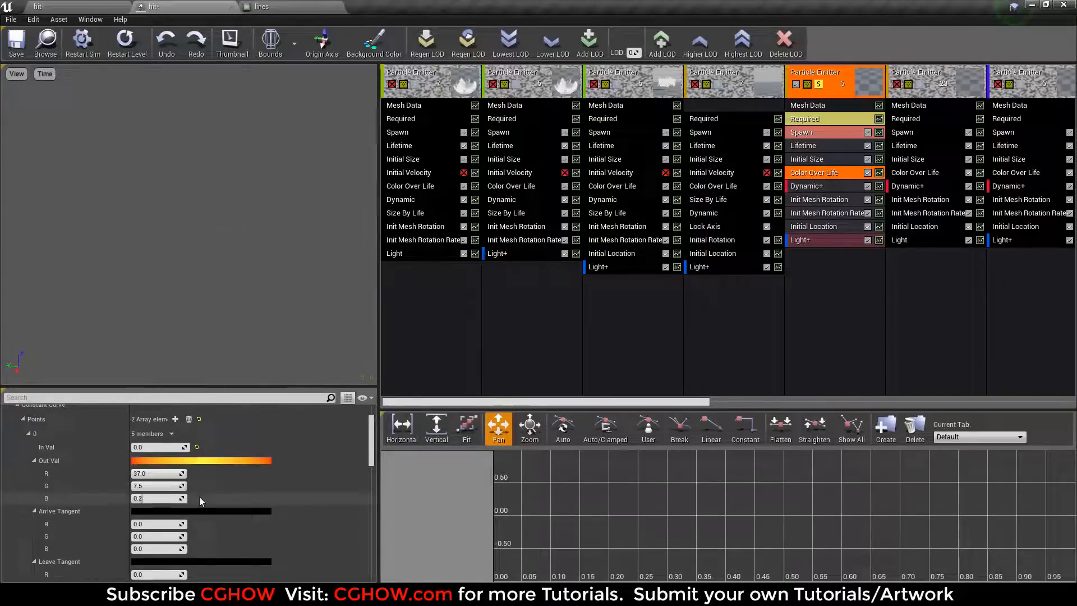
# Review the fifth emitter's Color Over Life values and replay the effect.
pyautogui.scroll(2, 200, 497)
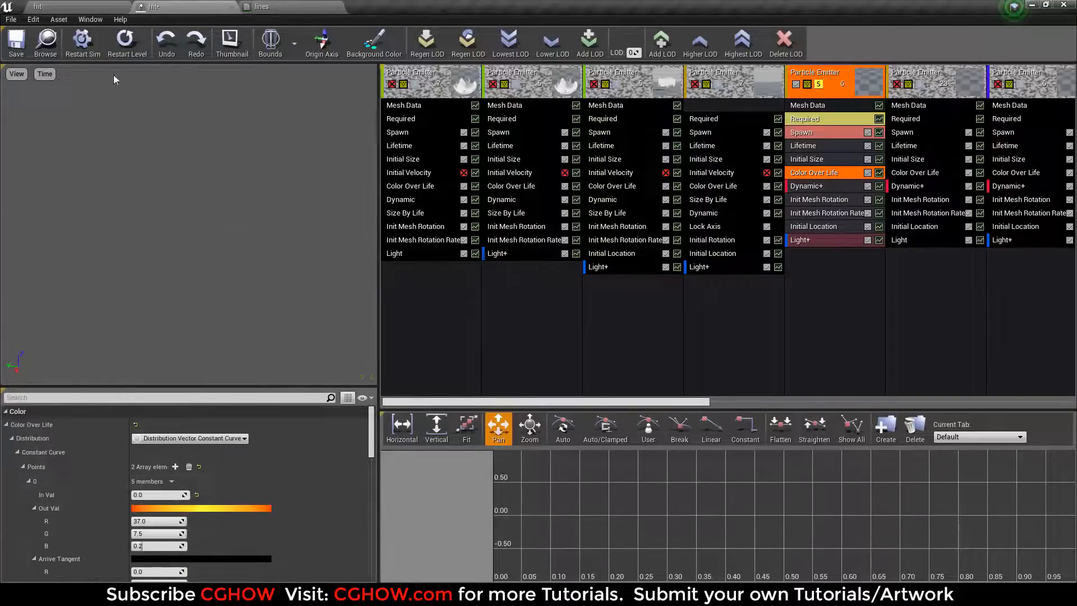
pyautogui.click(124, 43)
pyautogui.click(124, 44)
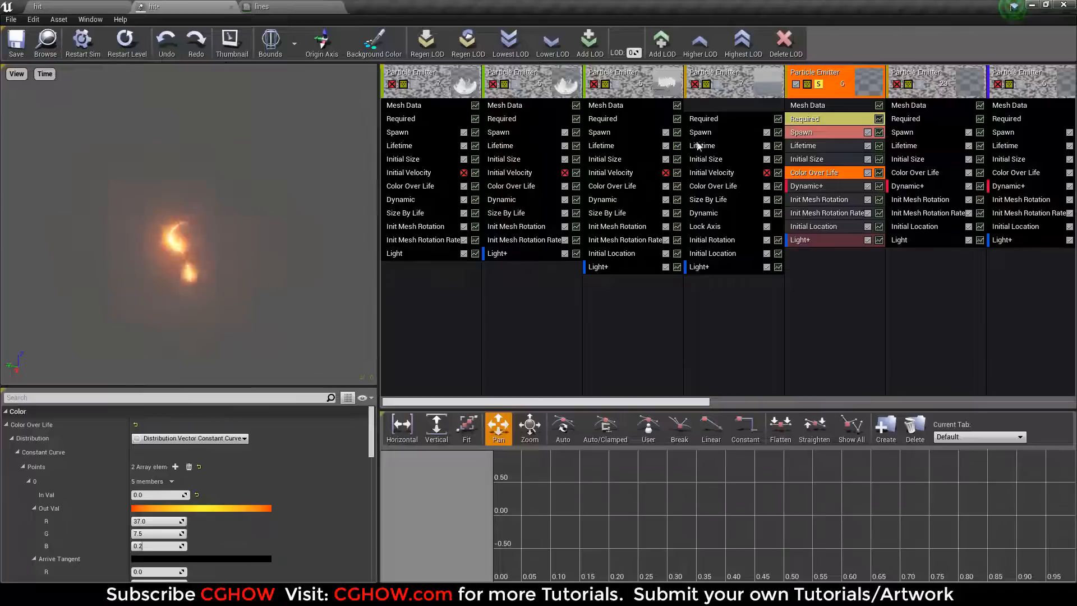
# Isolate the sixth emitter instead of the fifth, replay the effect and review its Lifetime range.
pyautogui.click(818, 85)
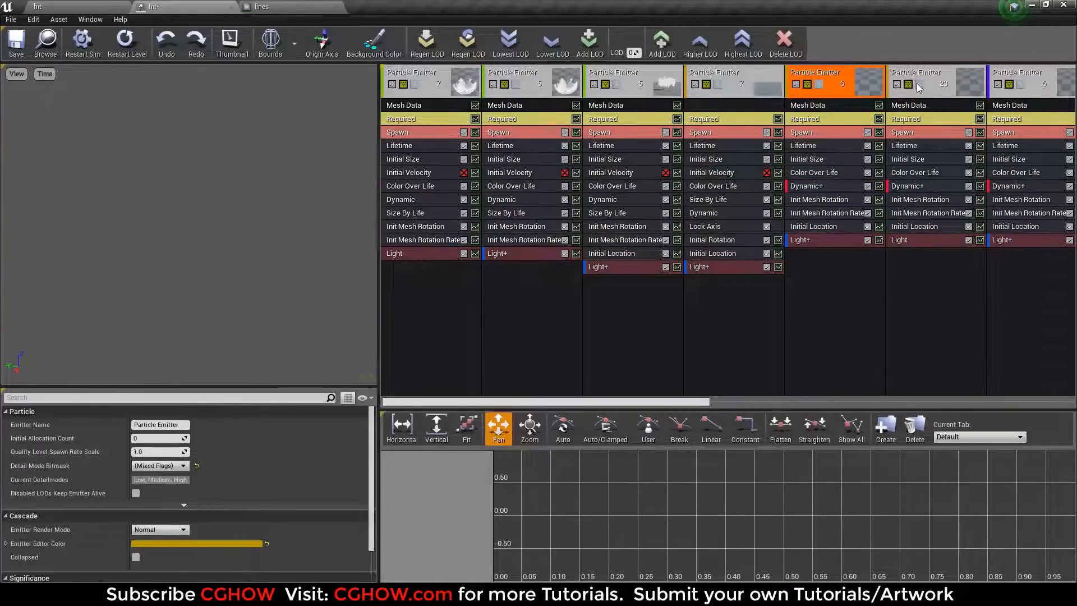
pyautogui.click(918, 85)
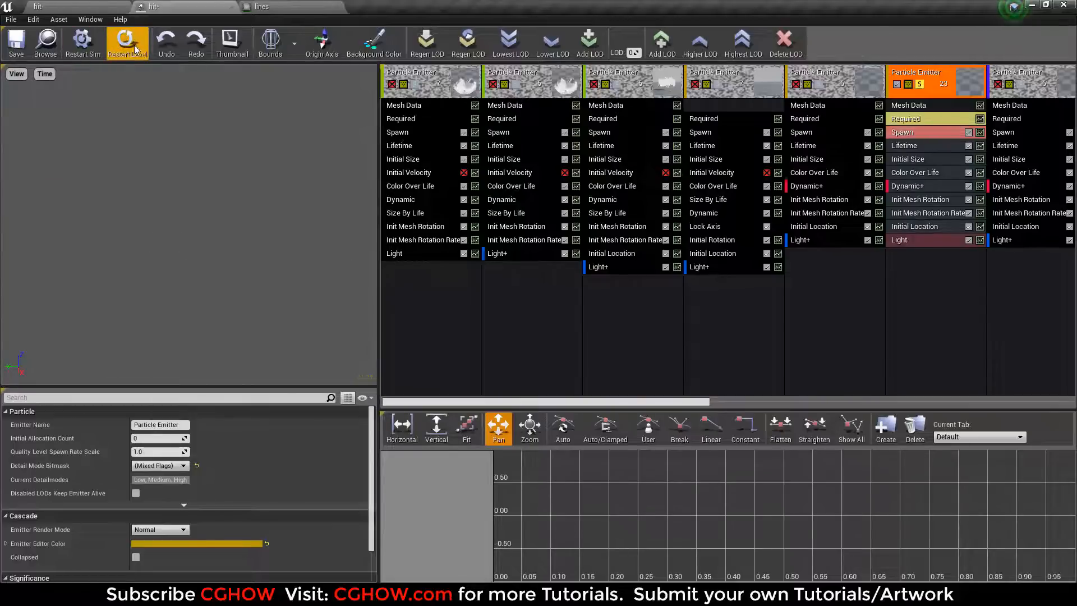
pyautogui.click(909, 147)
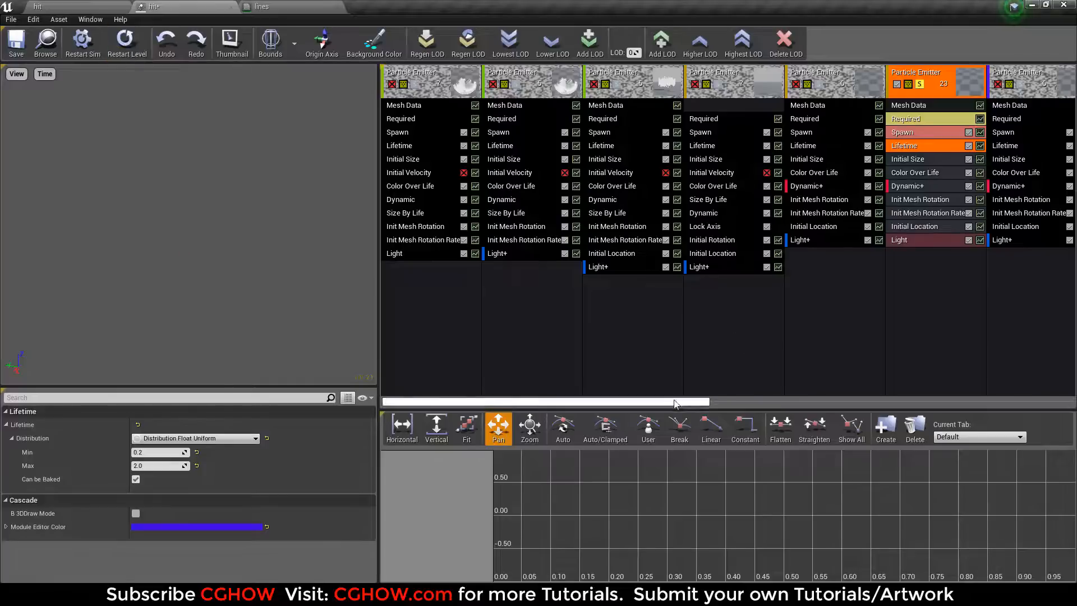
# Isolate the seventh emitter and the eighth emitter one after the other, replaying the effect for each.
pyautogui.moveTo(678, 401); pyautogui.dragTo(822, 402)
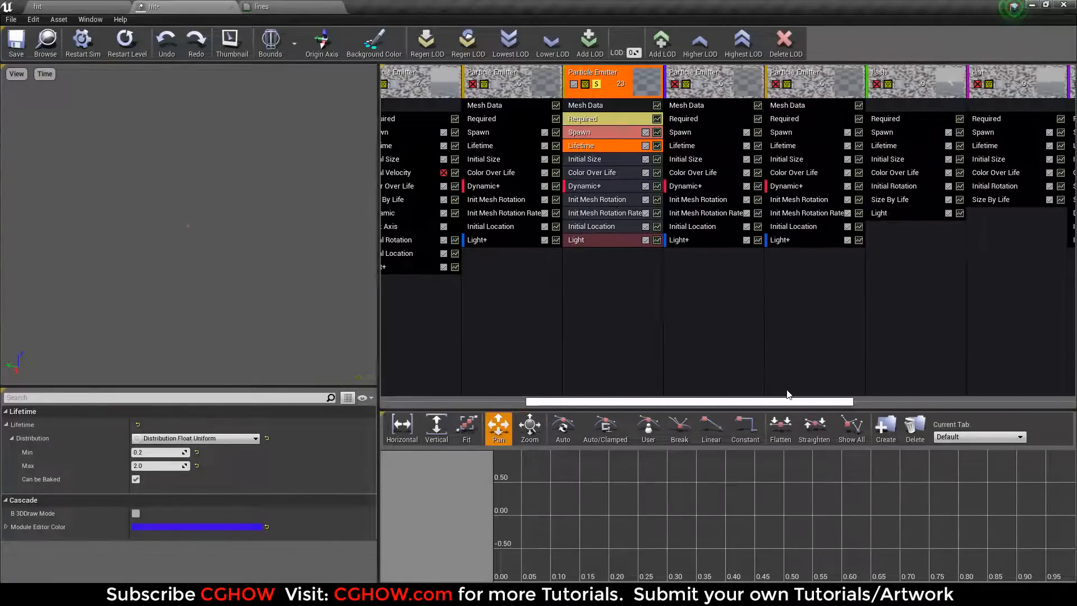
pyautogui.click(600, 87)
pyautogui.click(701, 90)
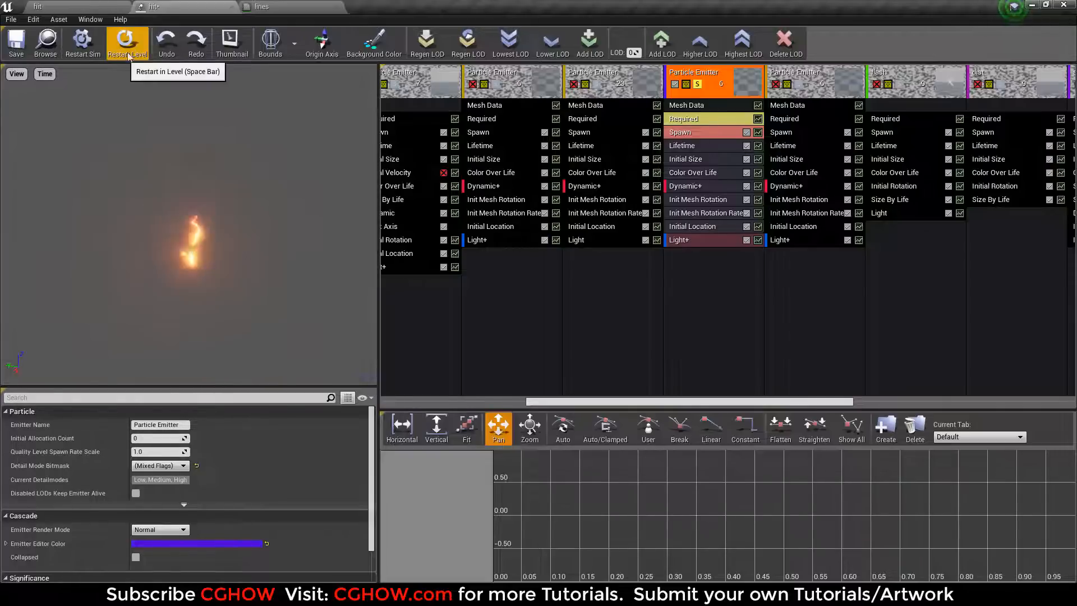
pyautogui.click(697, 83)
pyautogui.click(799, 84)
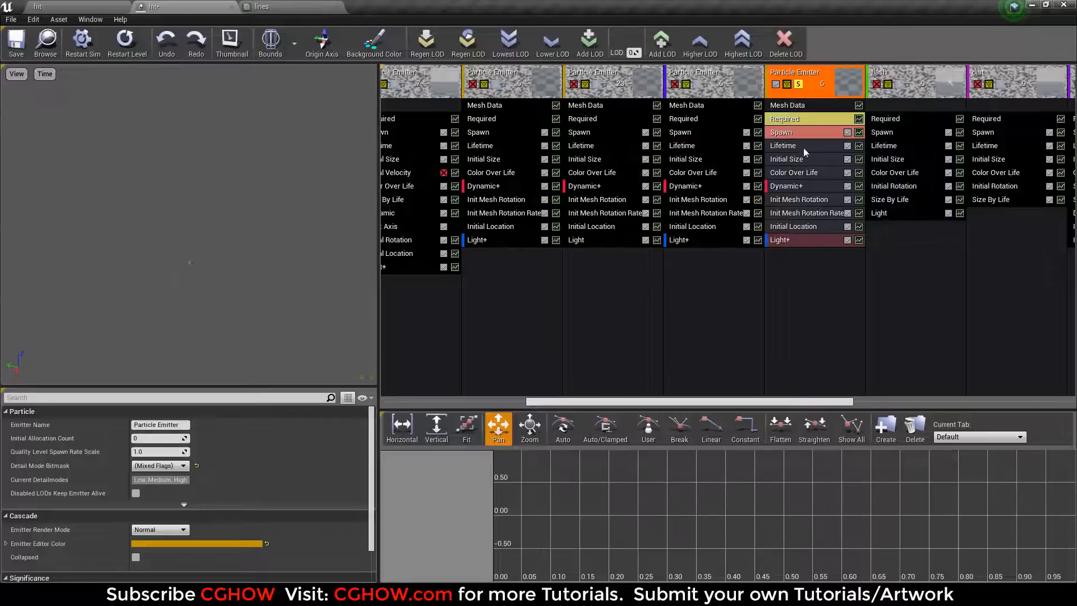
# Isolate the flash emitter and review the settings of its Required and Light modules.
pyautogui.click(798, 84)
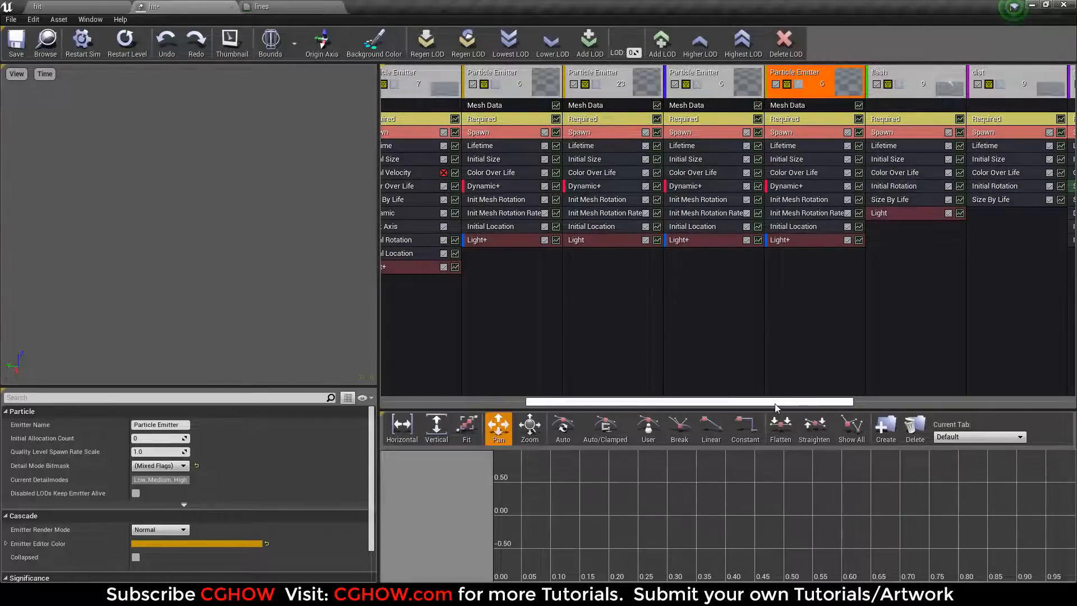
pyautogui.moveTo(778, 401); pyautogui.dragTo(925, 400)
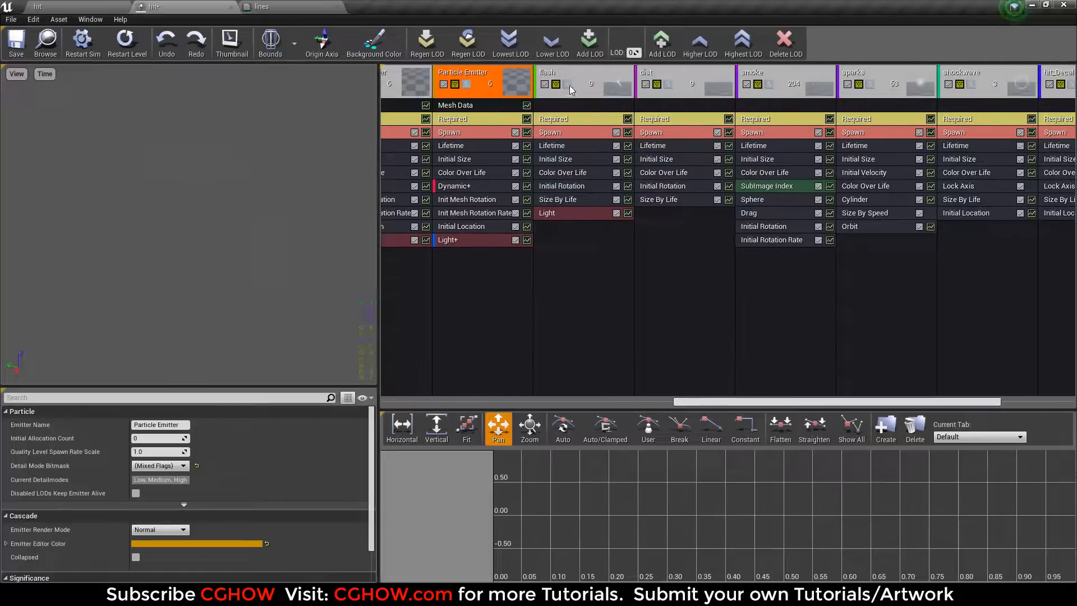
pyautogui.click(567, 84)
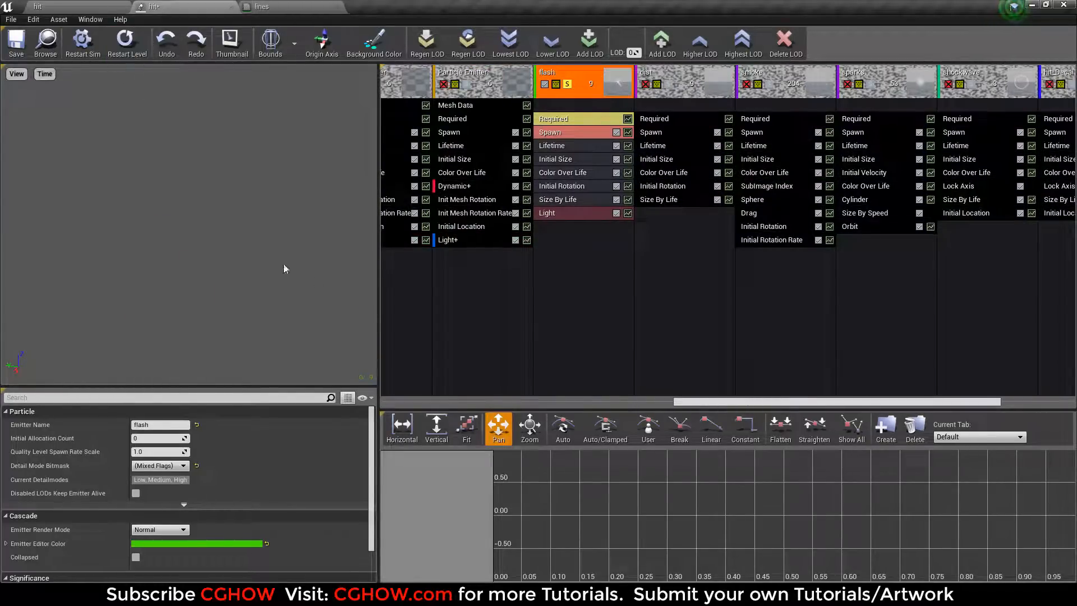
pyautogui.click(560, 119)
pyautogui.scroll(-10, 266, 431)
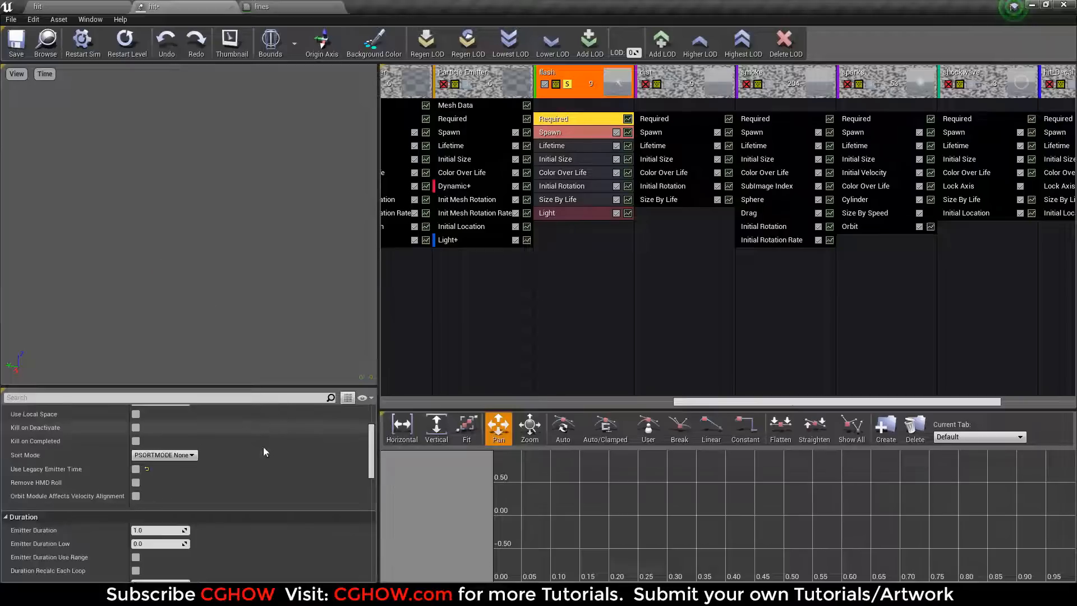
pyautogui.click(593, 215)
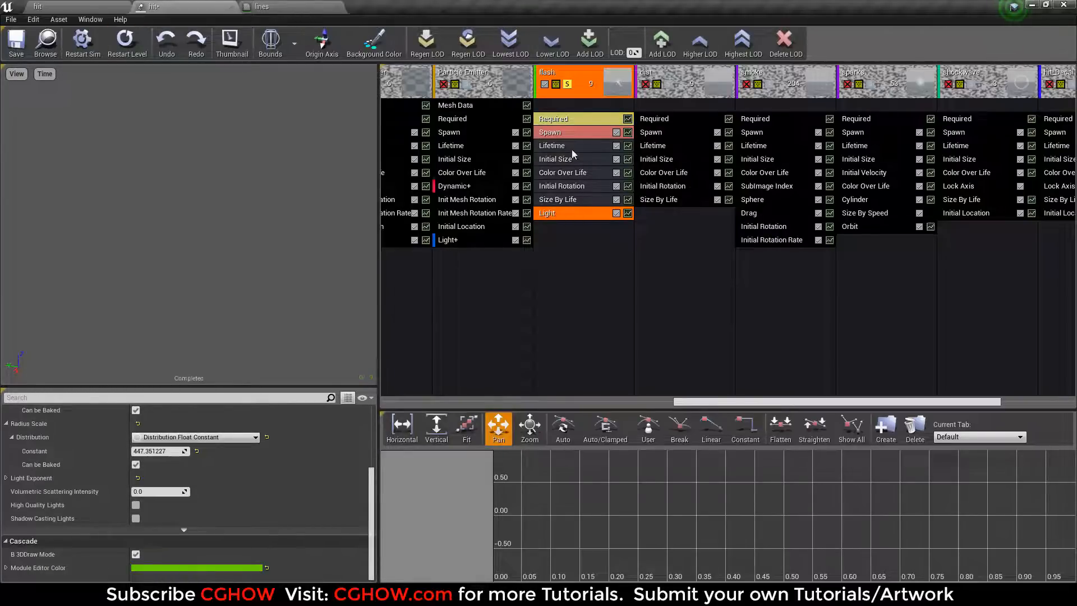
# Examine the flash emitter's m_flash material and its T_flash texture, closing the texture and all open material editors when done.
pyautogui.click(564, 119)
pyautogui.scroll(3, 155, 453)
pyautogui.doubleClick(149, 445)
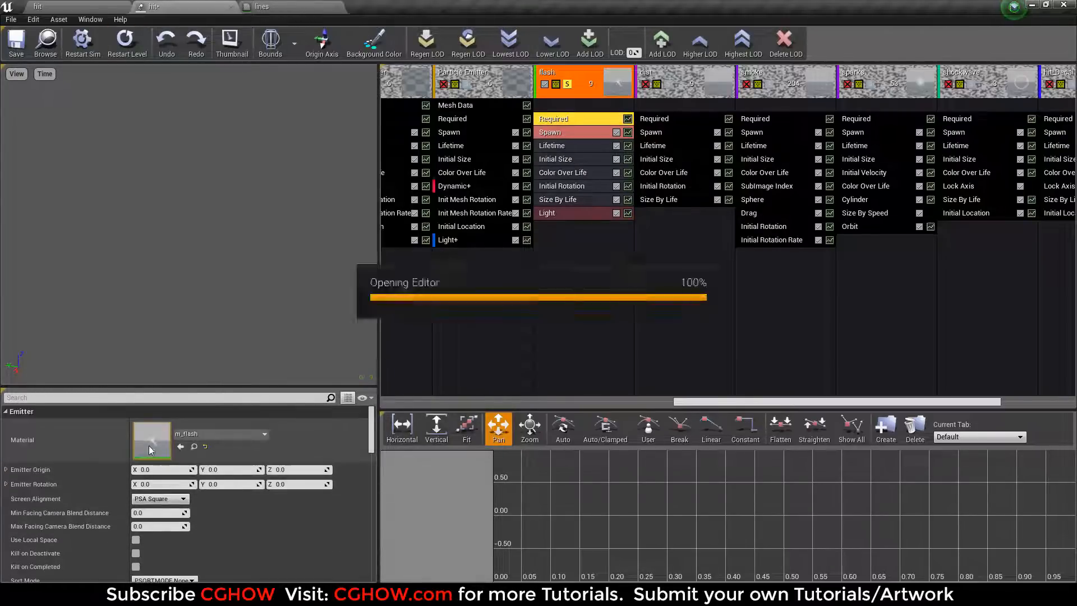
pyautogui.moveTo(387, 370); pyautogui.dragTo(676, 366, button='right')
pyautogui.click(504, 359)
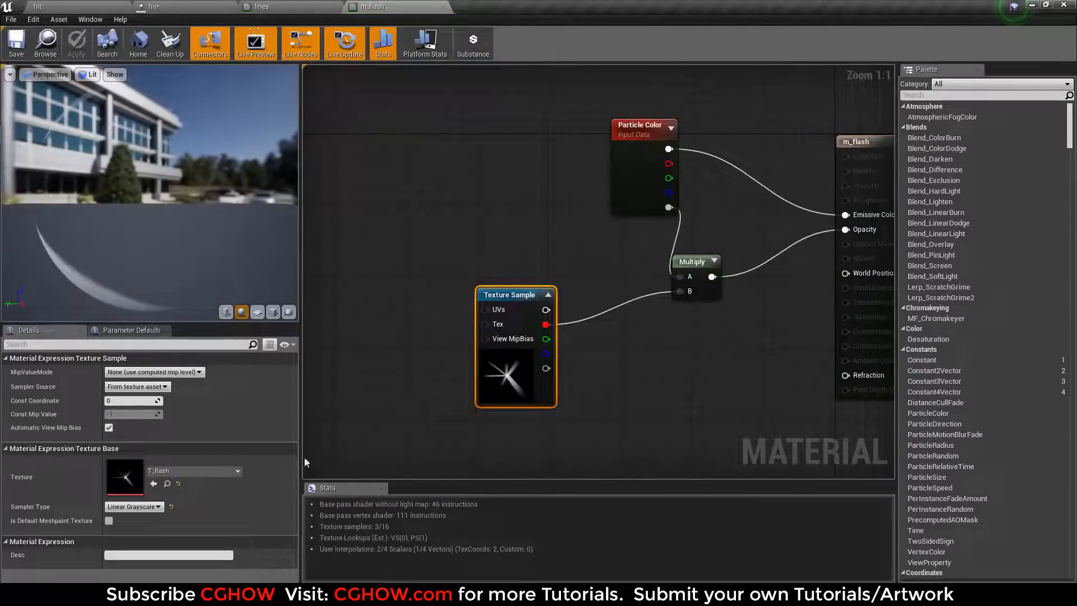
pyautogui.doubleClick(121, 480)
pyautogui.middleClick(528, 5)
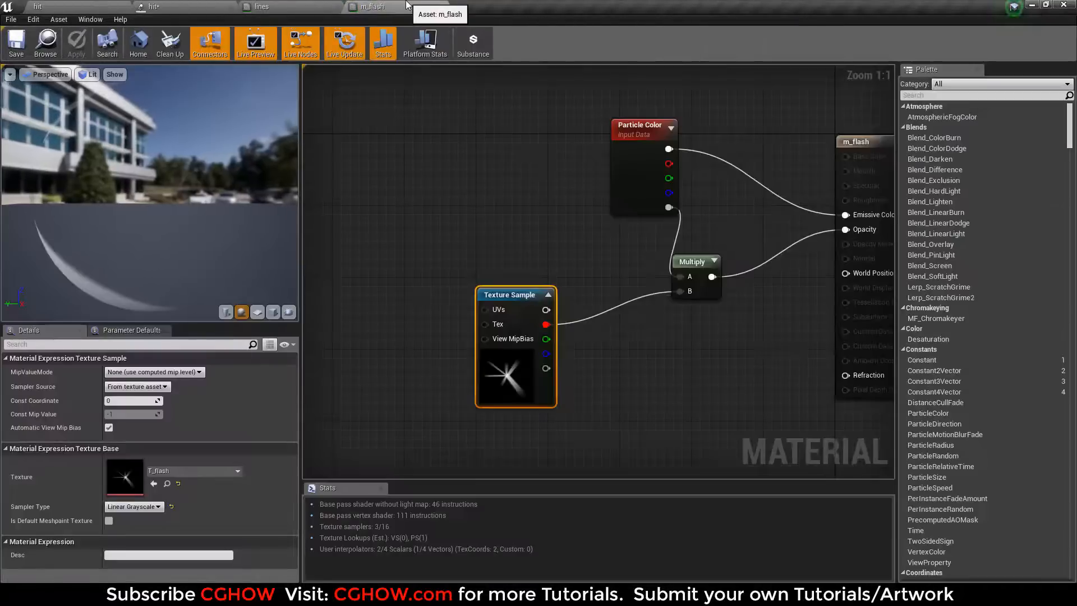
pyautogui.middleClick(405, 5)
pyautogui.middleClick(303, 6)
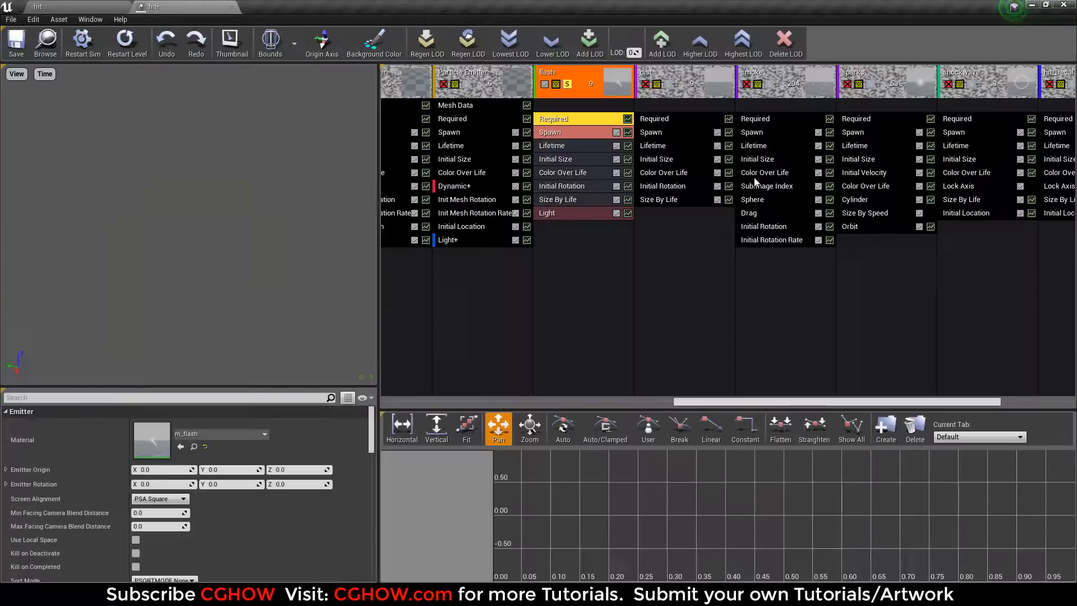
# Isolate the dist emitter, replay the effect and view its distortion in the level, then redock the particle editor.
pyautogui.click(564, 89)
pyautogui.click(668, 87)
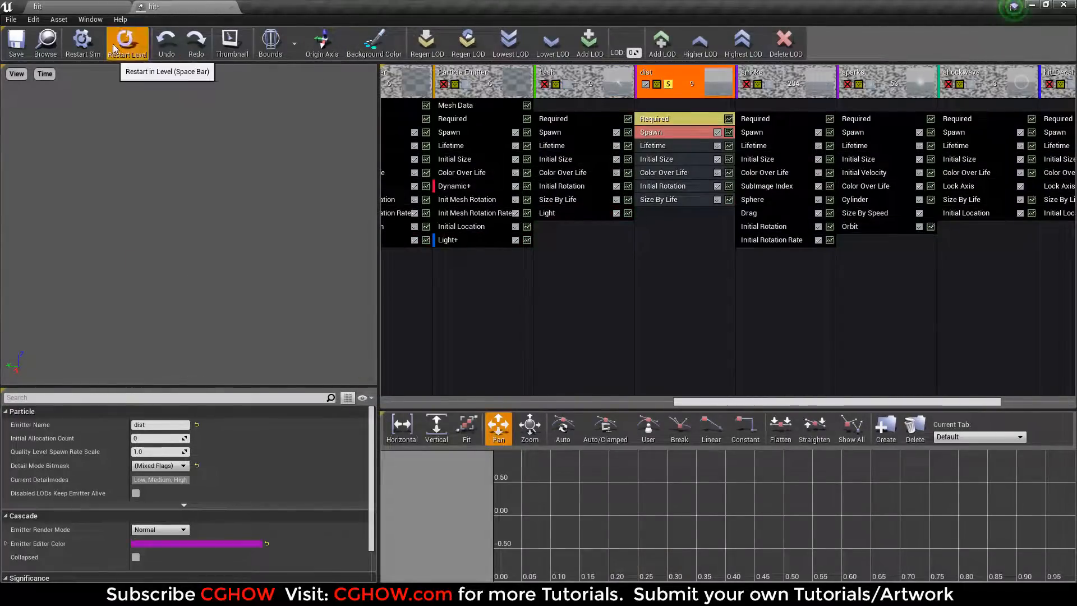
pyautogui.moveTo(160, 14); pyautogui.dragTo(505, 418)
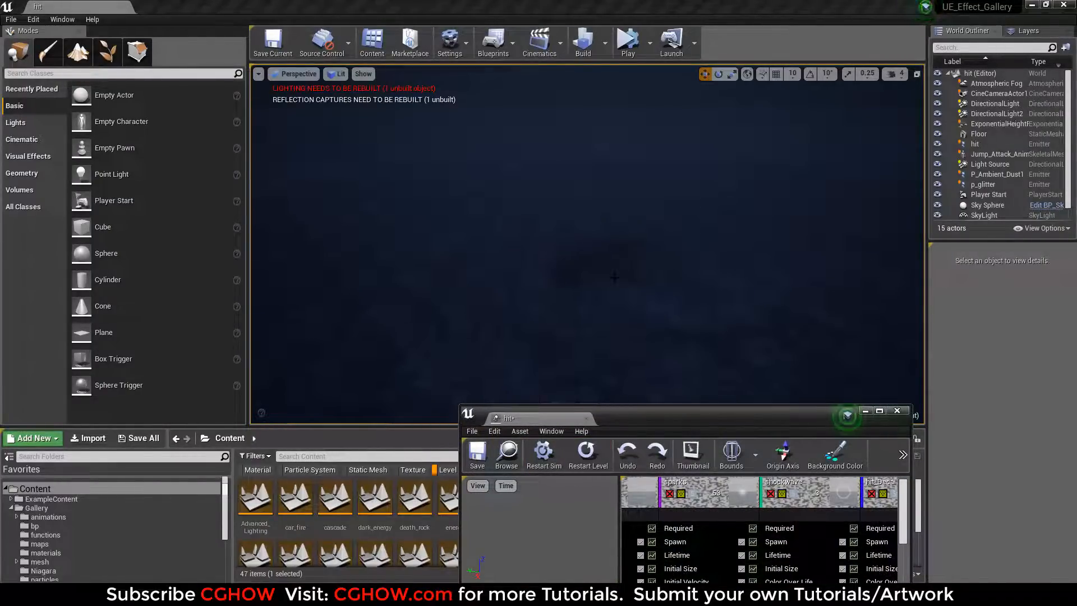
pyautogui.moveTo(551, 419); pyautogui.dragTo(219, 8)
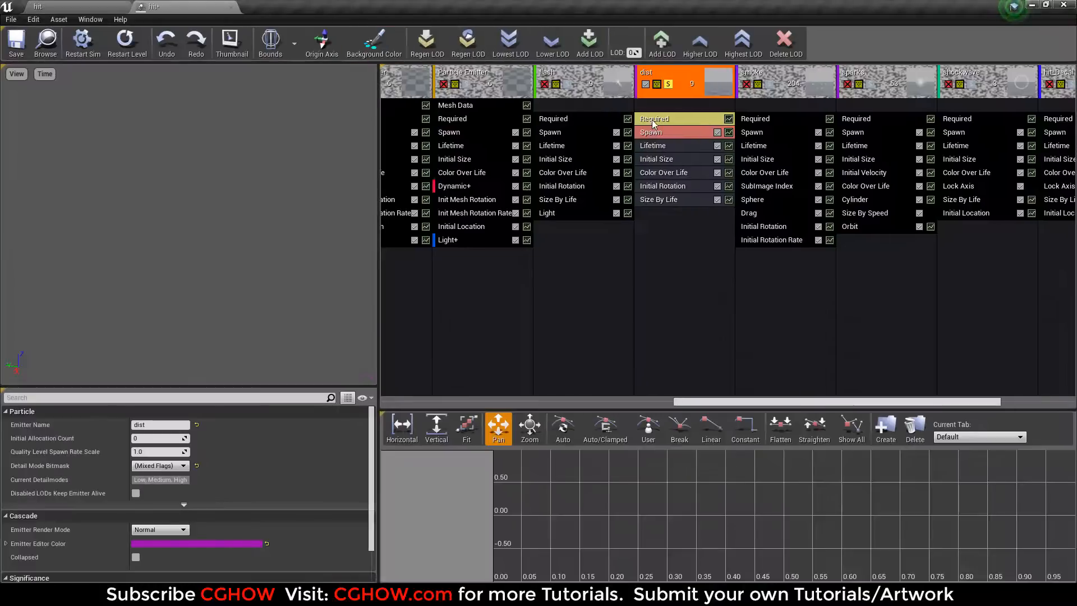
# Review the dist emitter's Required settings, and examine its M_Heat_Distortion material and the T_Water_N texture used there.
pyautogui.scroll(-15, 204, 503)
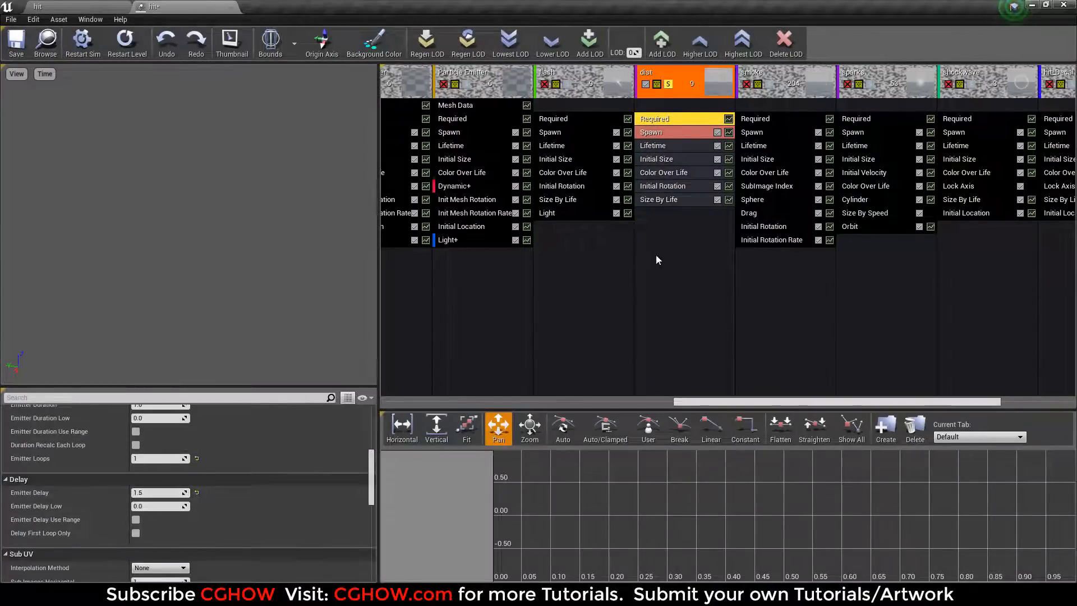
pyautogui.scroll(5, 135, 466)
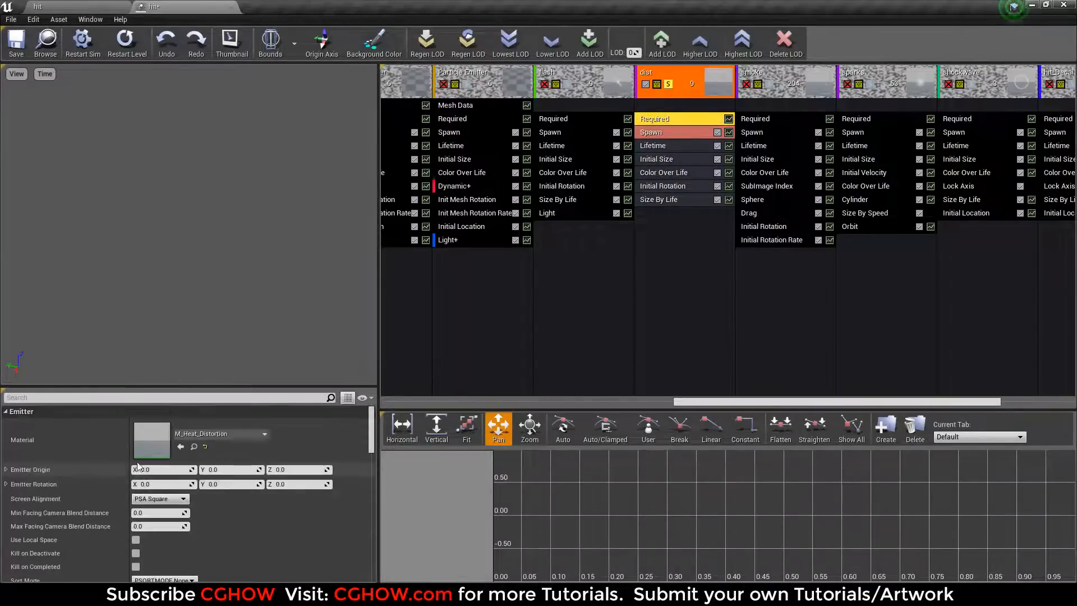
pyautogui.doubleClick(136, 447)
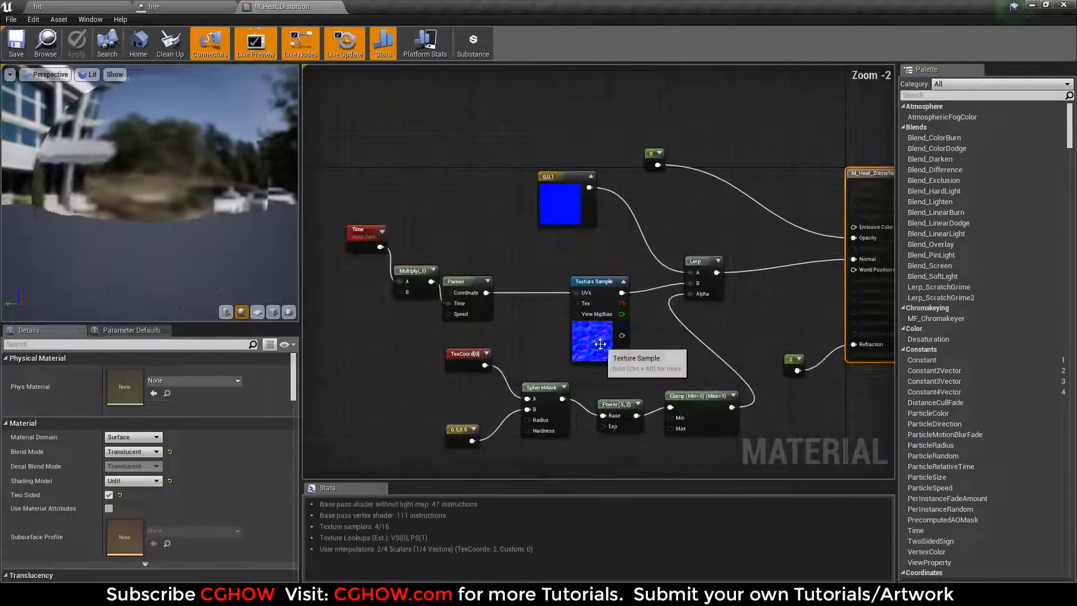
pyautogui.click(593, 339)
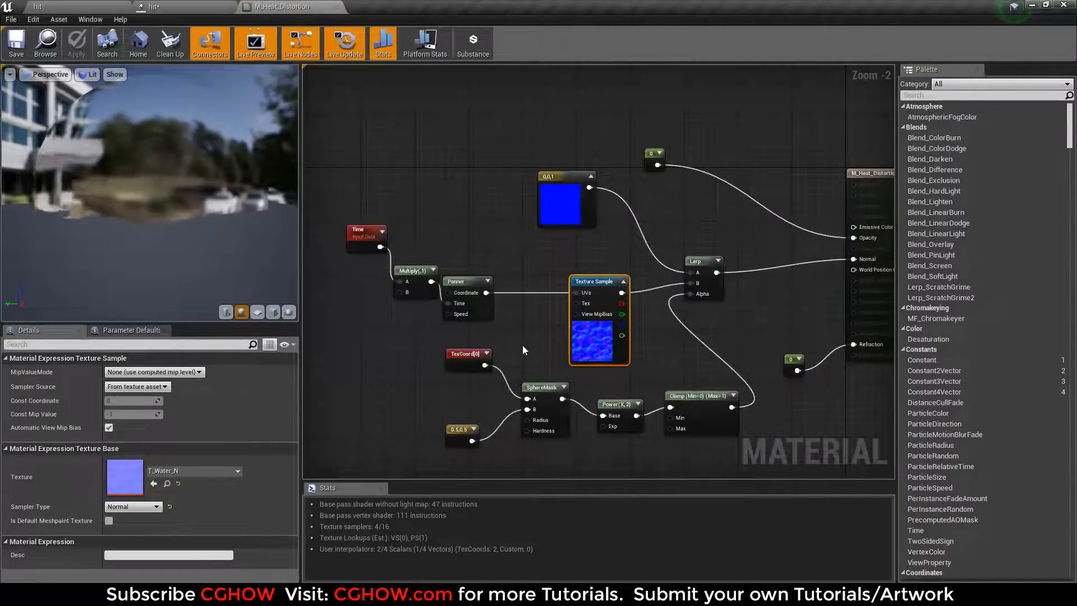
pyautogui.doubleClick(116, 486)
pyautogui.middleClick(98, 10)
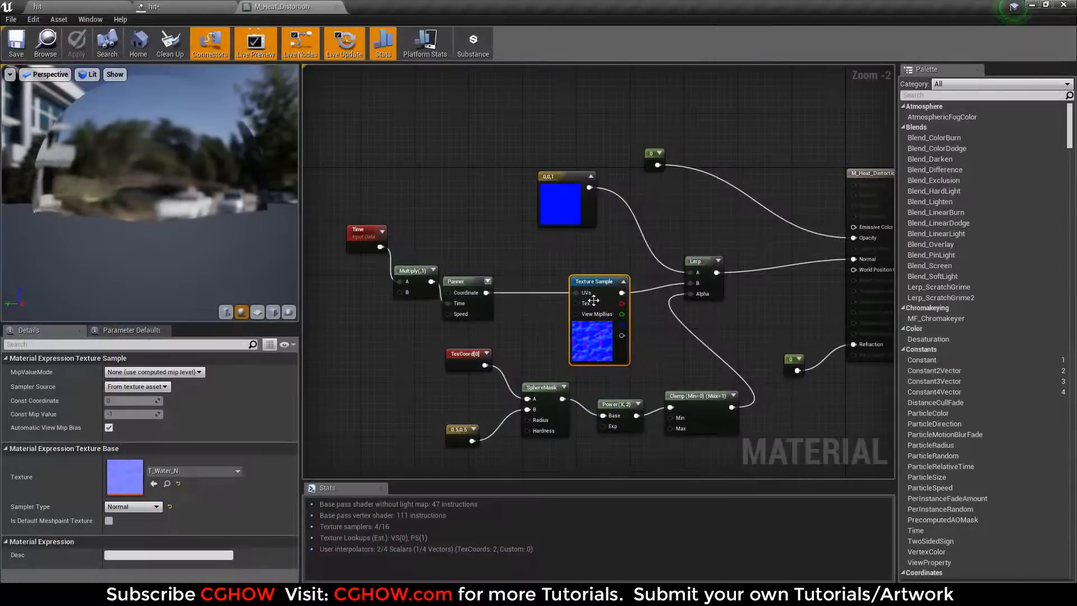
# Examine the constant feeding M_Heat_Distortion's Refraction input, and close the material without applying changes.
pyautogui.moveTo(825, 270); pyautogui.dragTo(657, 272, button='right')
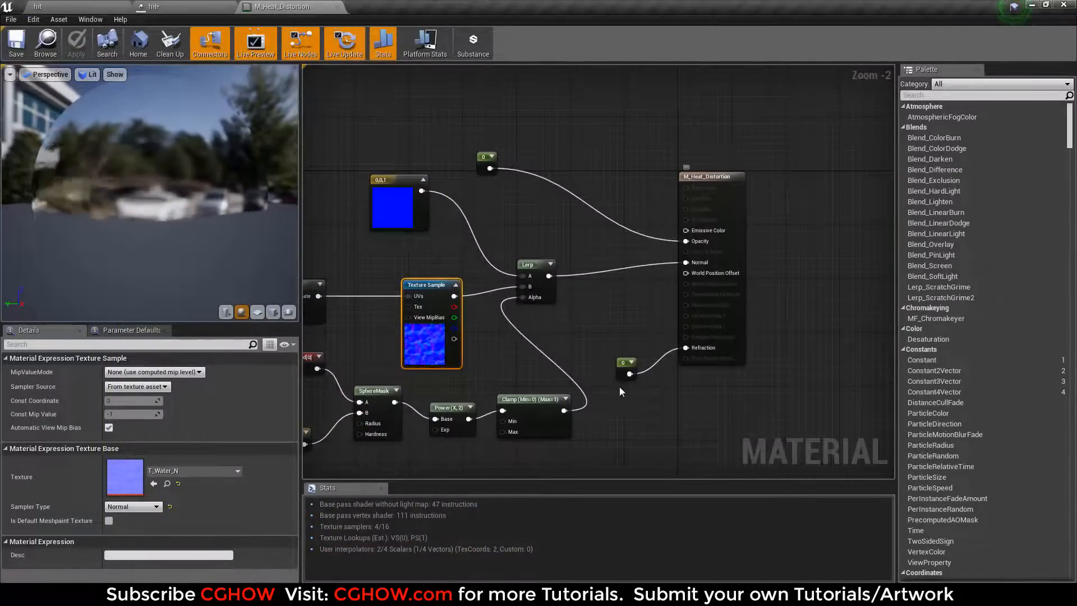
pyautogui.click(620, 355)
pyautogui.moveTo(619, 350); pyautogui.dragTo(618, 344)
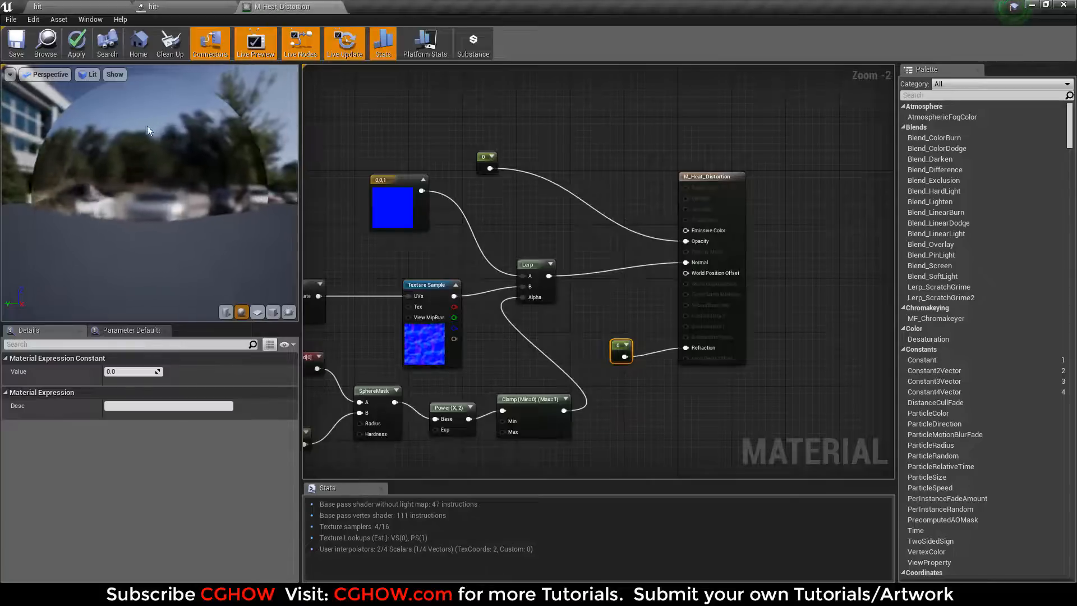
pyautogui.middleClick(288, 6)
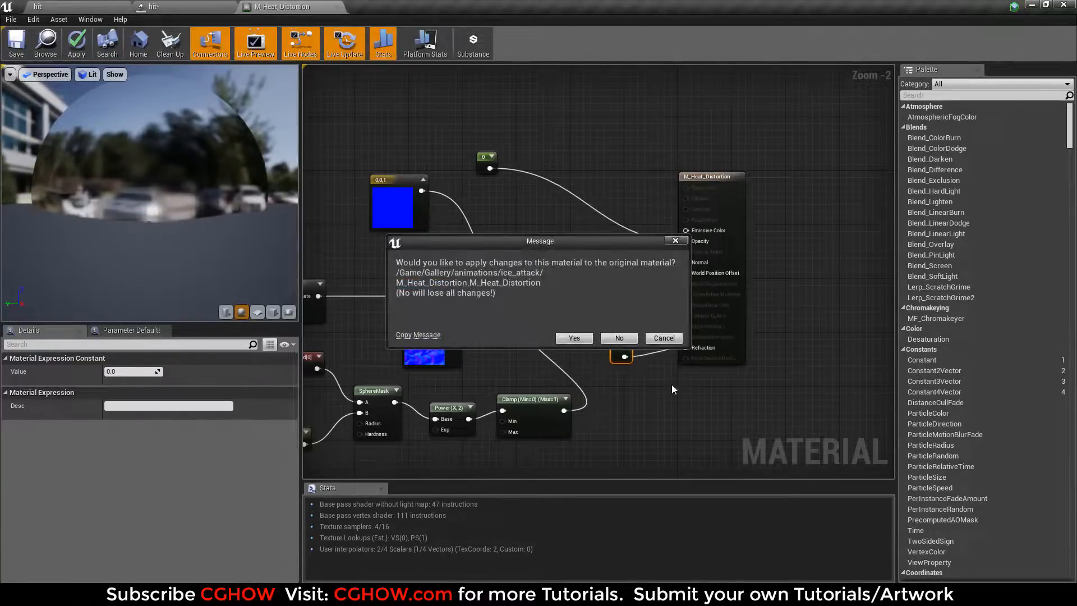
pyautogui.click(626, 340)
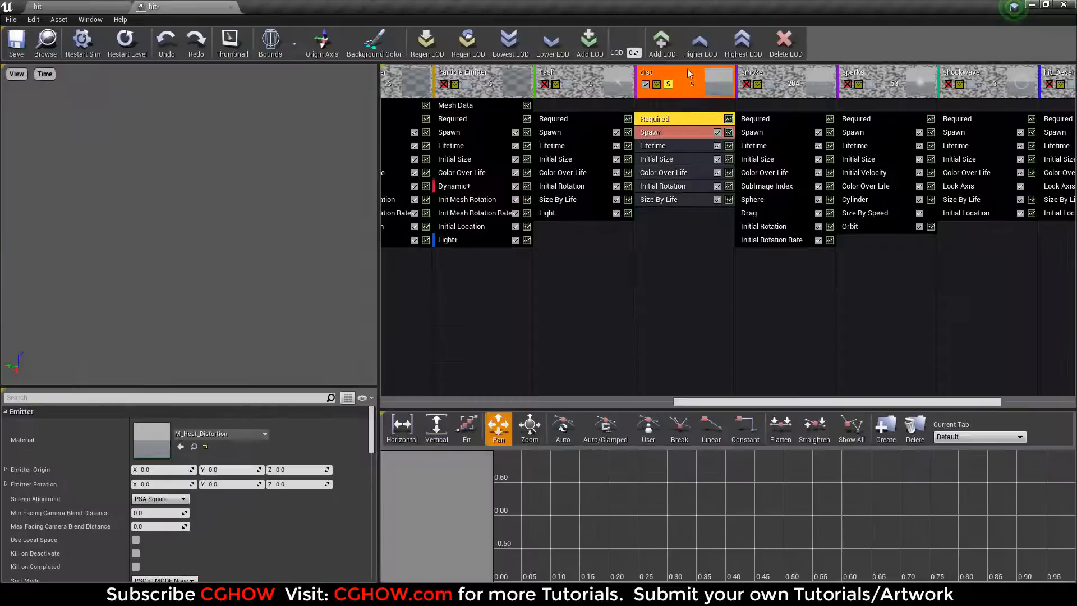
# Isolate the smoke emitter, review its Sphere and Drag modules and replay the effect.
pyautogui.click(671, 84)
pyautogui.click(771, 86)
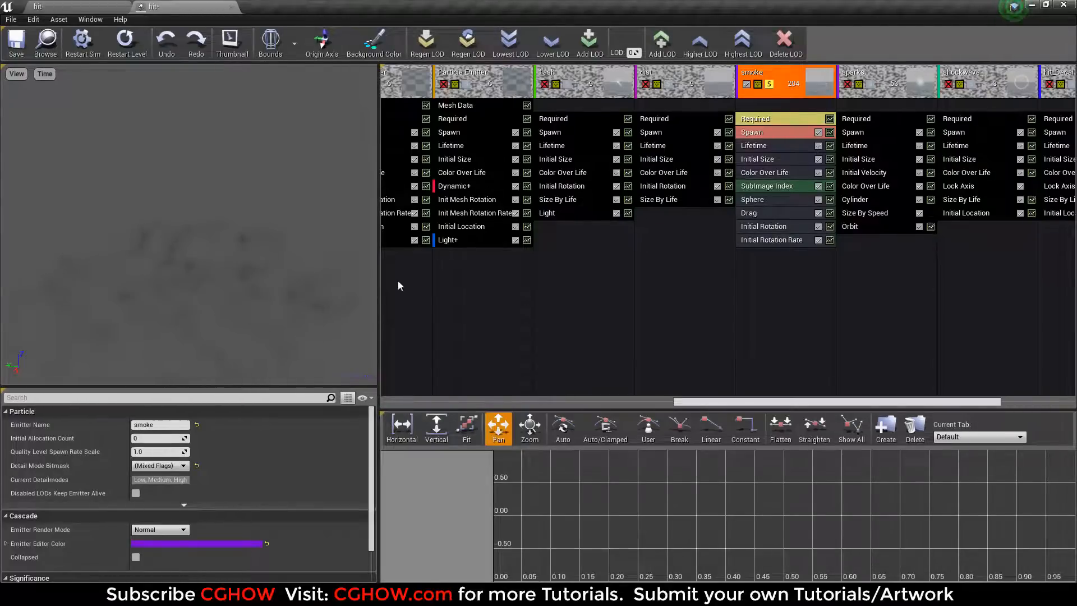
pyautogui.click(751, 201)
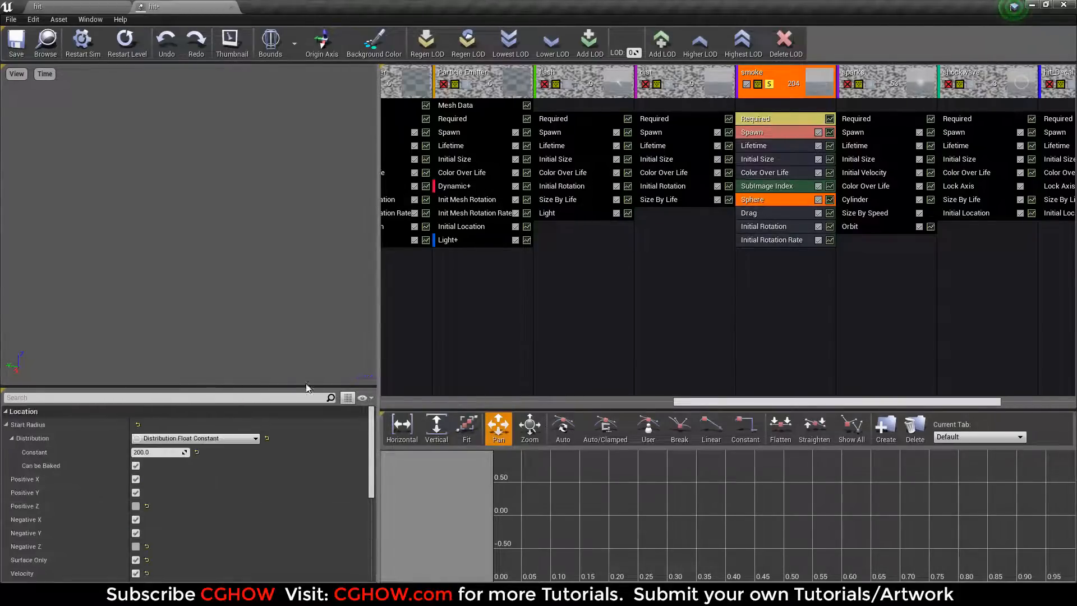
pyautogui.click(755, 213)
pyautogui.click(124, 42)
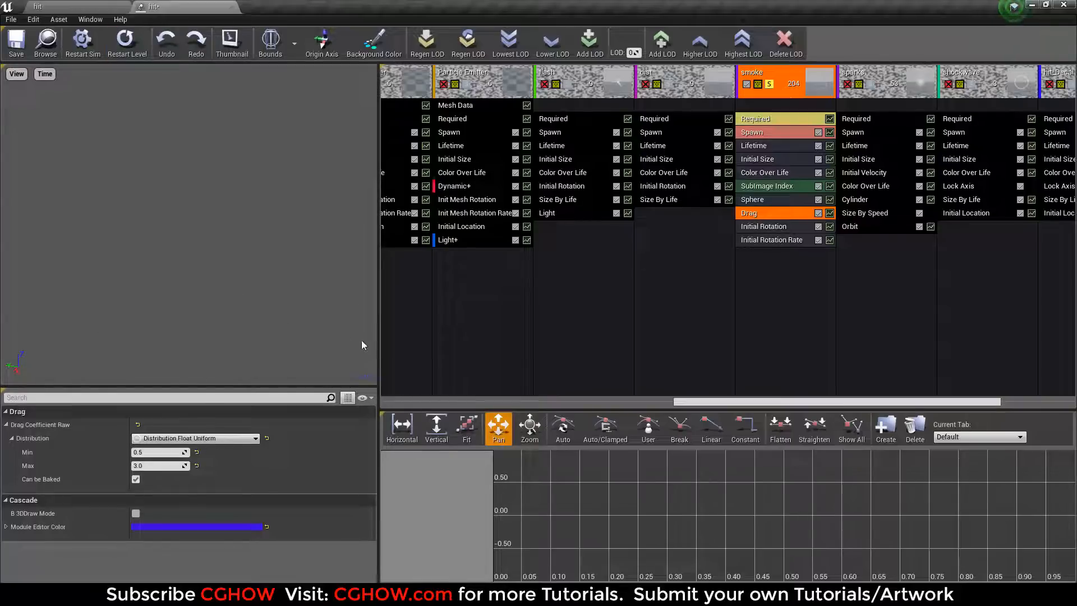
# Examine the smoke emitter's m_smoke_subUV_4x4_01 material and t_smoke_subUV_4x4_01 texture, close both, and review its Delay and Sub UV settings.
pyautogui.click(753, 120)
pyautogui.doubleClick(167, 438)
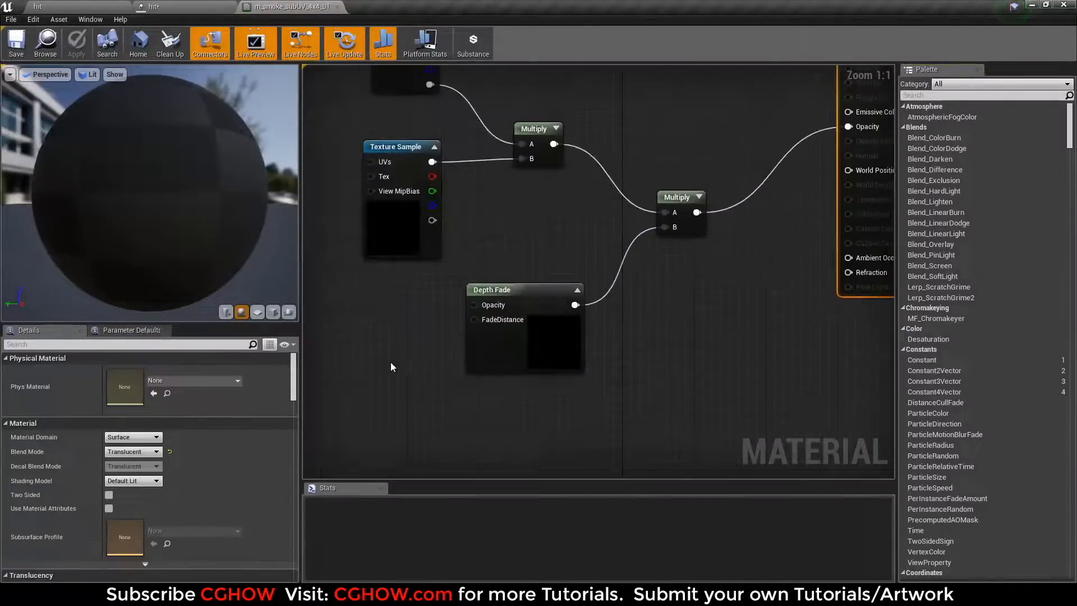
pyautogui.click(486, 335)
pyautogui.click(384, 230)
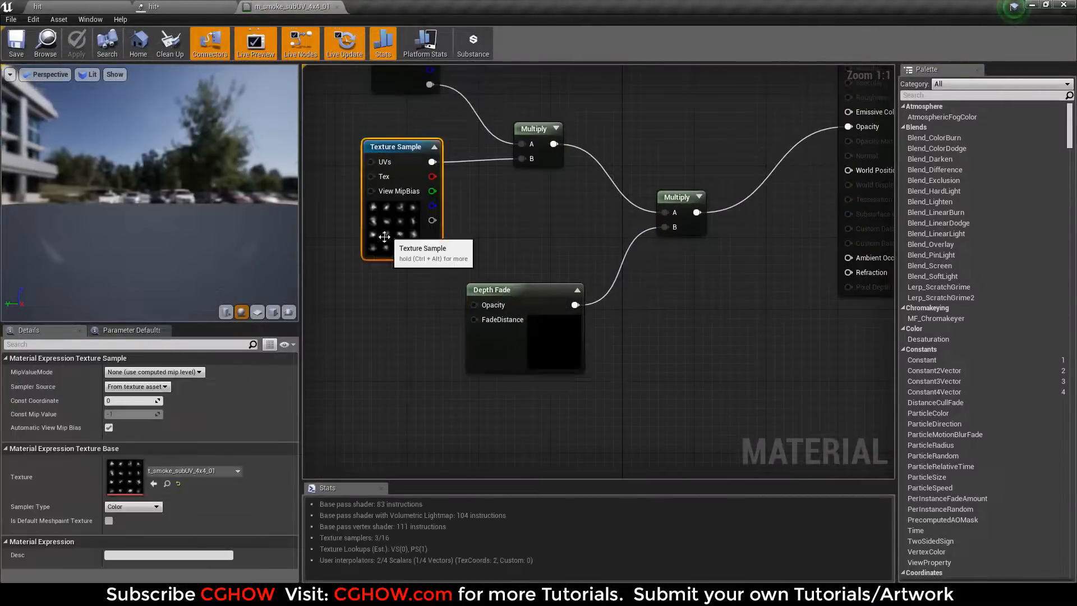
pyautogui.doubleClick(119, 482)
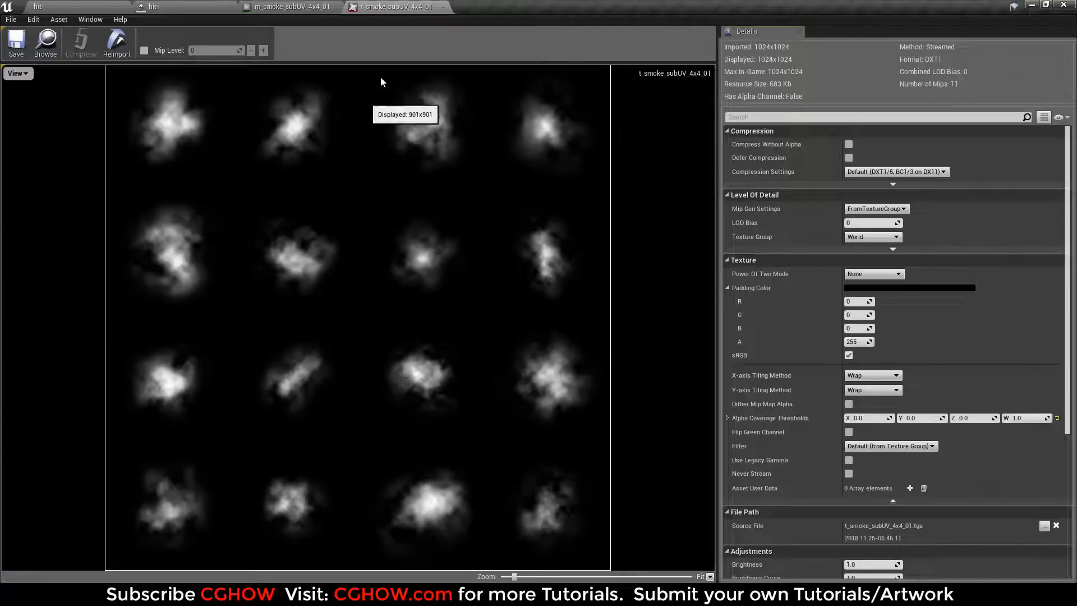
pyautogui.middleClick(395, 5)
pyautogui.middleClick(329, 5)
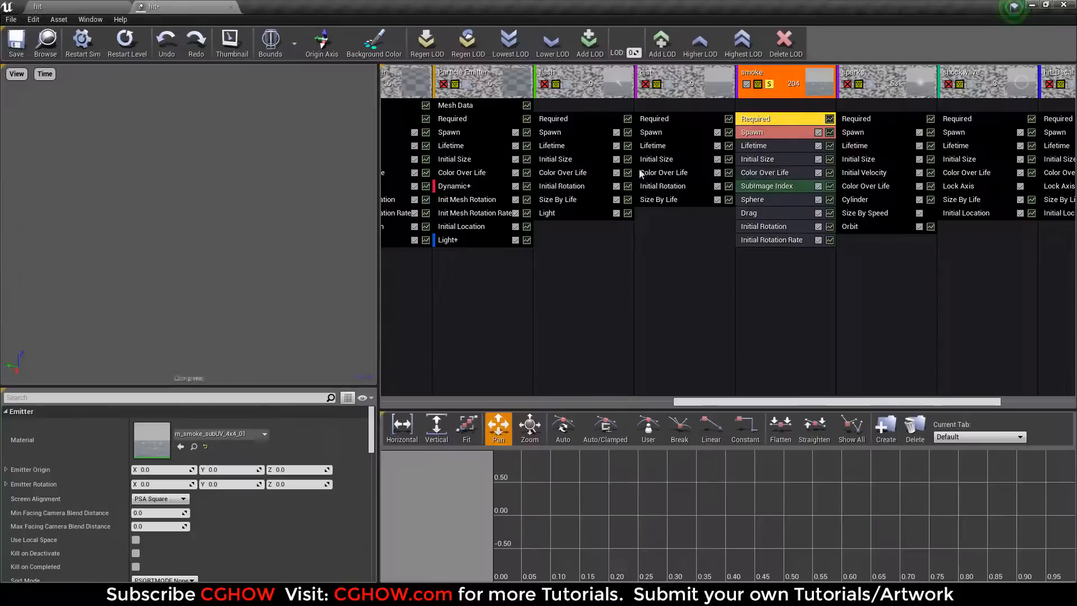
pyautogui.scroll(-15, 254, 489)
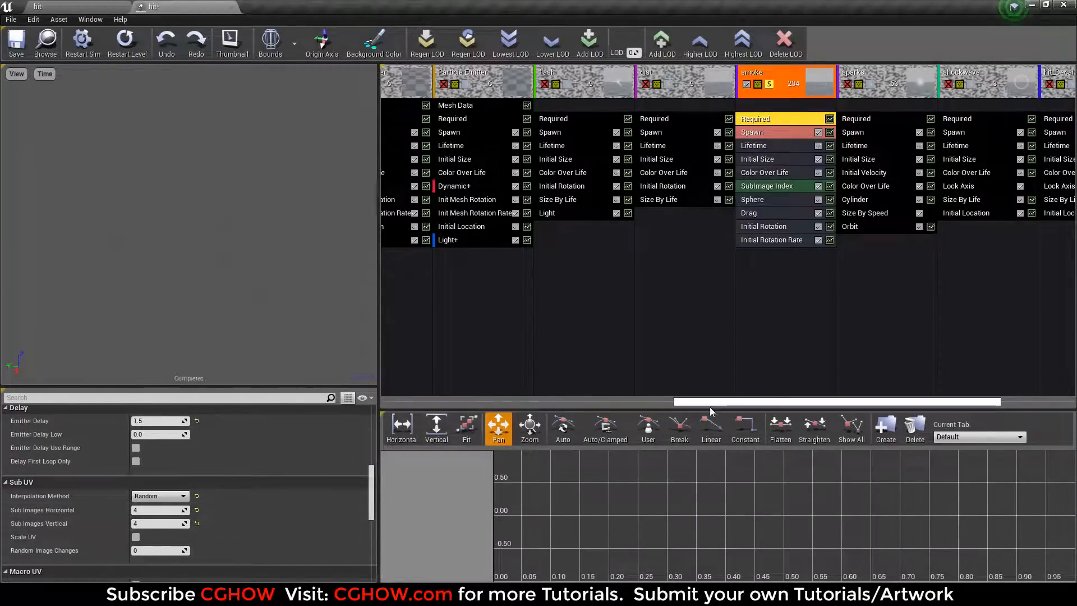
# Isolate the sparks emitter, review its Orbit module's offset settings, and end the isolation.
pyautogui.moveTo(746, 401); pyautogui.dragTo(819, 402)
pyautogui.click(708, 91)
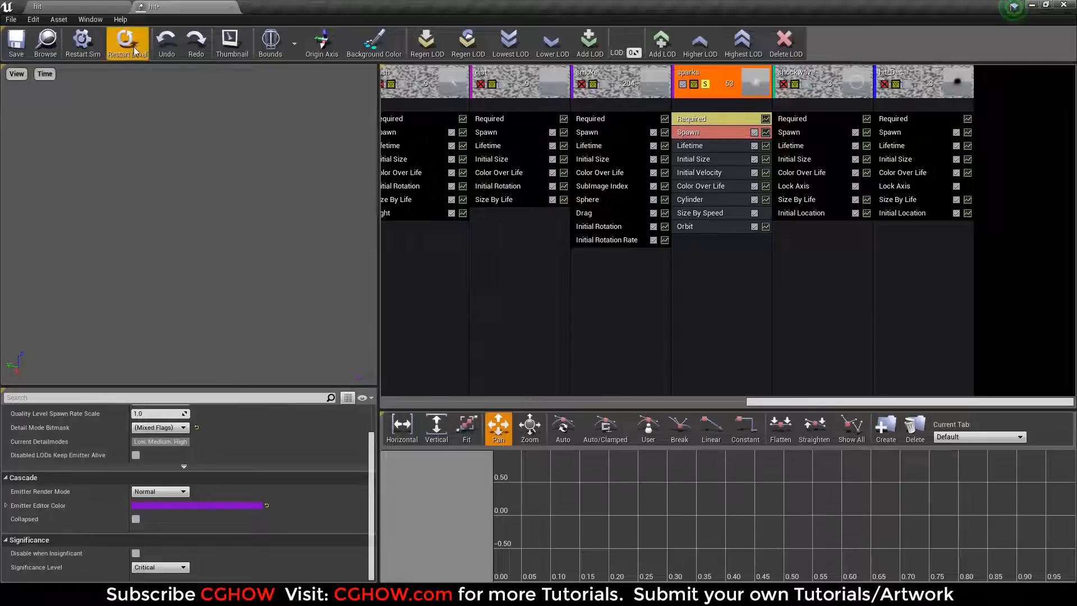
pyautogui.click(722, 228)
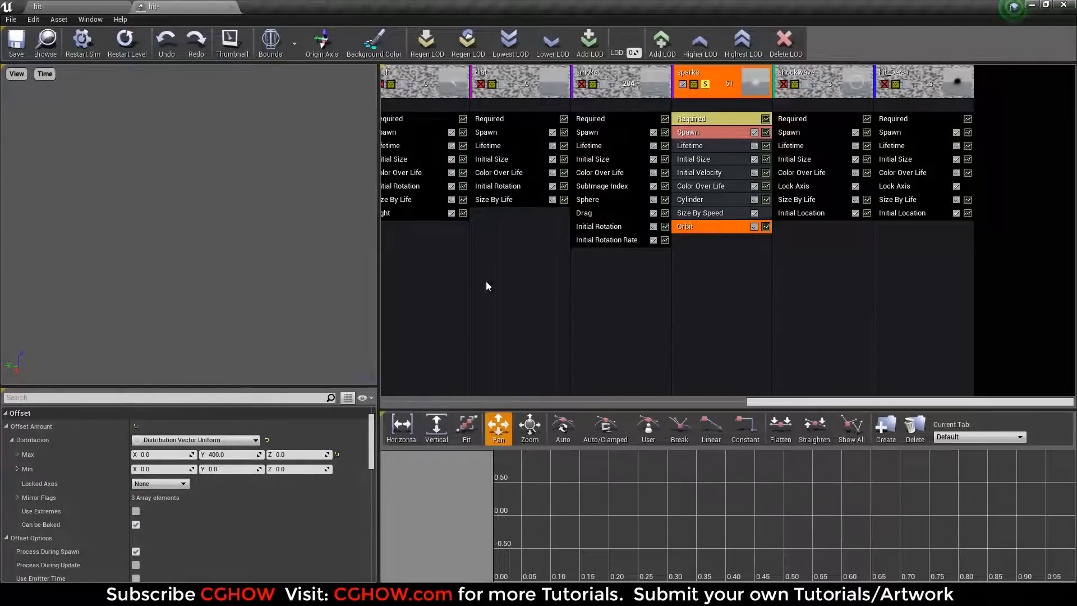
pyautogui.click(705, 84)
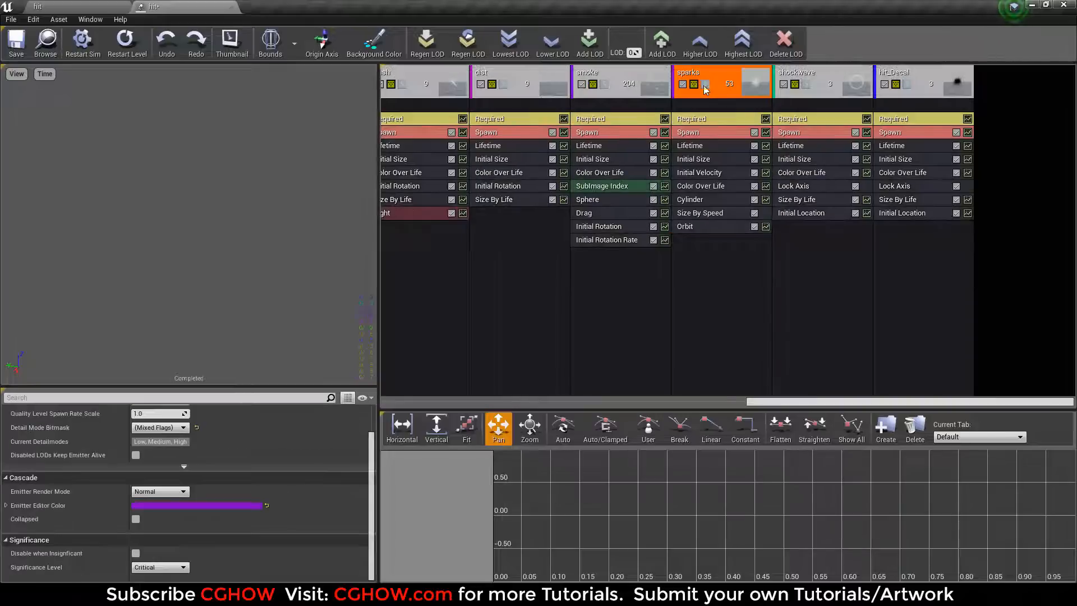
# Examine the sparks emitter's M_radial_ramp material with its Power node moved clear and a plane preview, and close it without applying changes.
pyautogui.click(703, 115)
pyautogui.scroll(5, 142, 452)
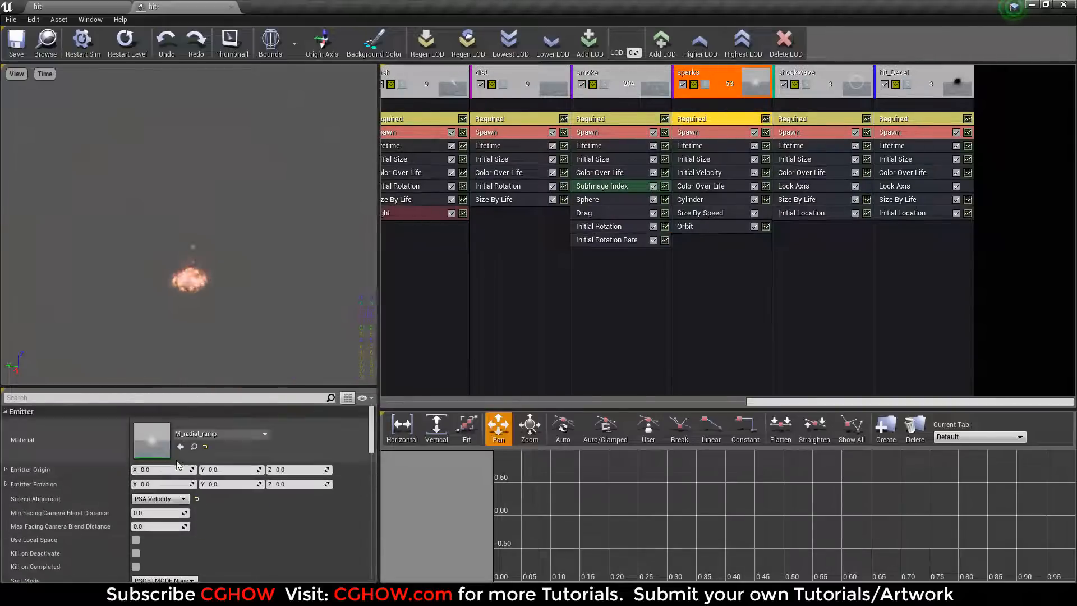
pyautogui.doubleClick(142, 452)
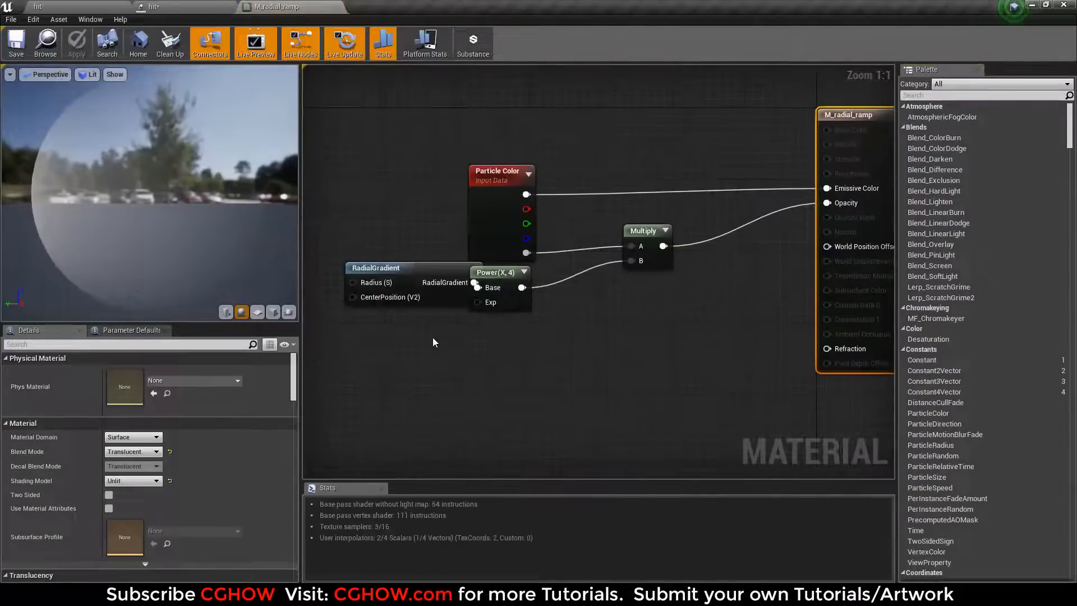
pyautogui.moveTo(472, 275); pyautogui.dragTo(488, 378)
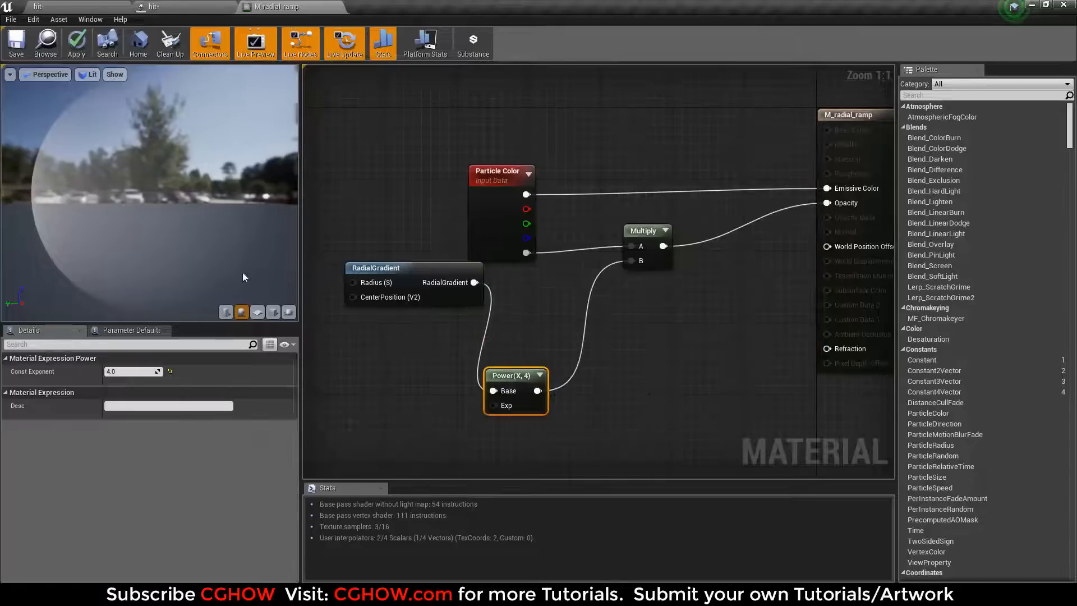
pyautogui.click(273, 312)
pyautogui.click(341, 7)
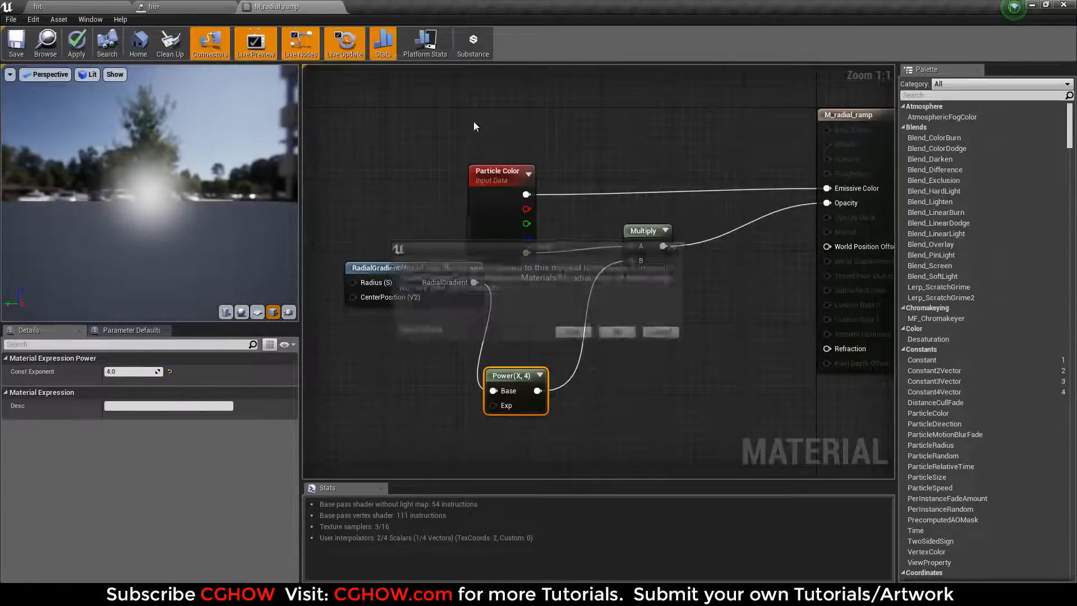
pyautogui.click(610, 333)
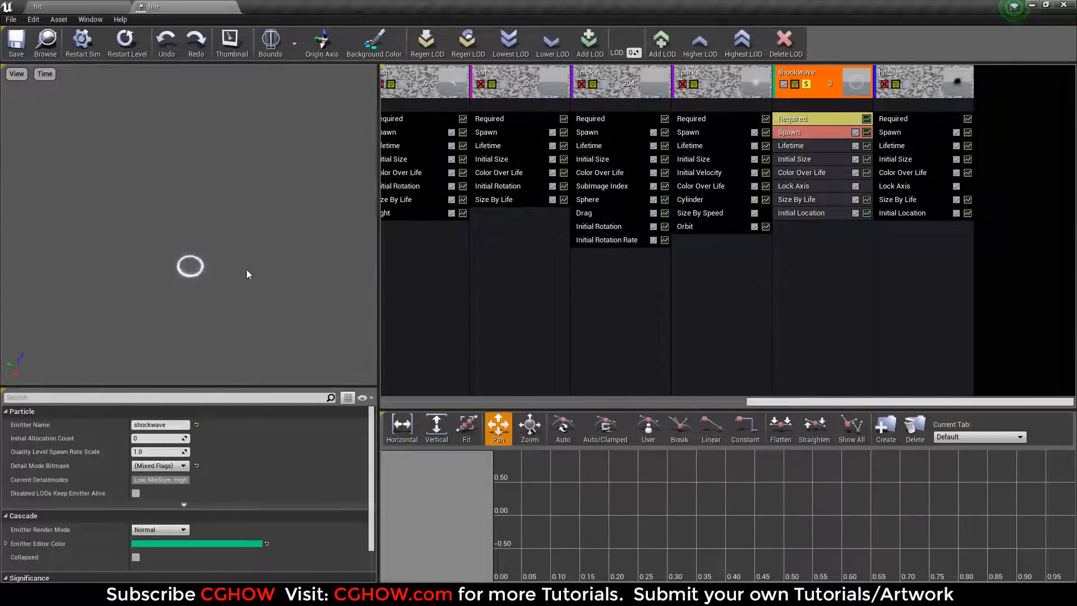
# Review the shockwave emitter's Required settings, examine its m_shockwave01 material and t_shockwave01 texture sample, and close the material.
pyautogui.click(799, 120)
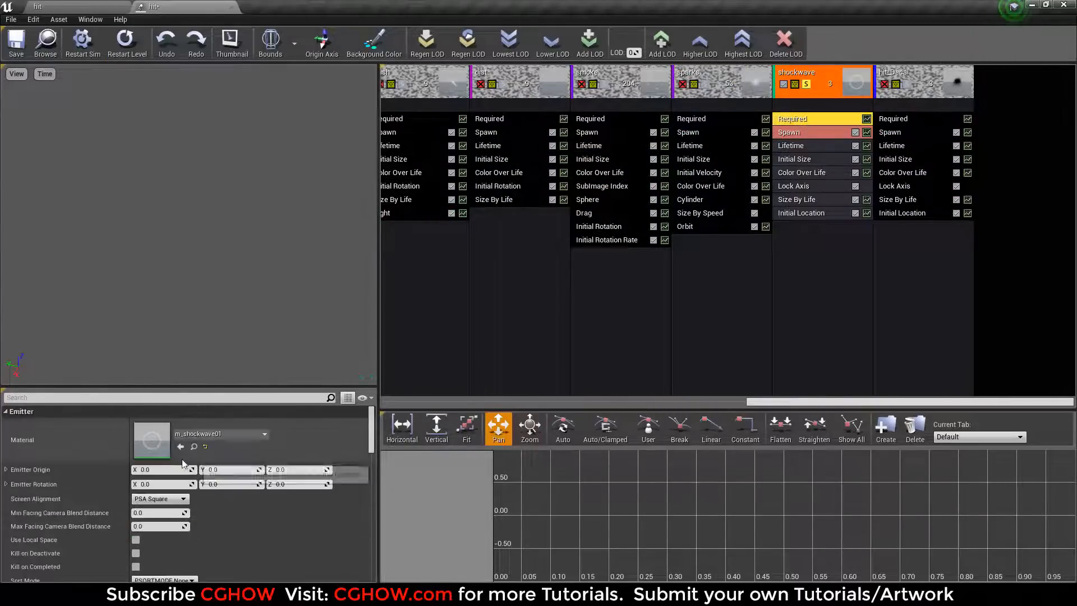
pyautogui.doubleClick(150, 449)
pyautogui.moveTo(381, 383); pyautogui.dragTo(717, 347, button='right')
pyautogui.click(593, 364)
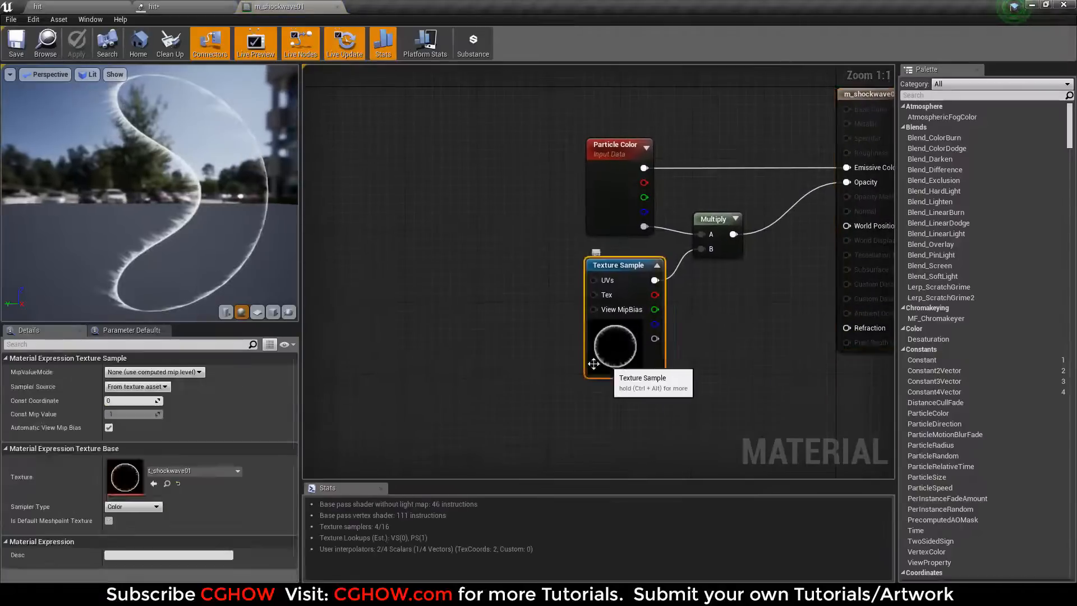
pyautogui.click(337, 6)
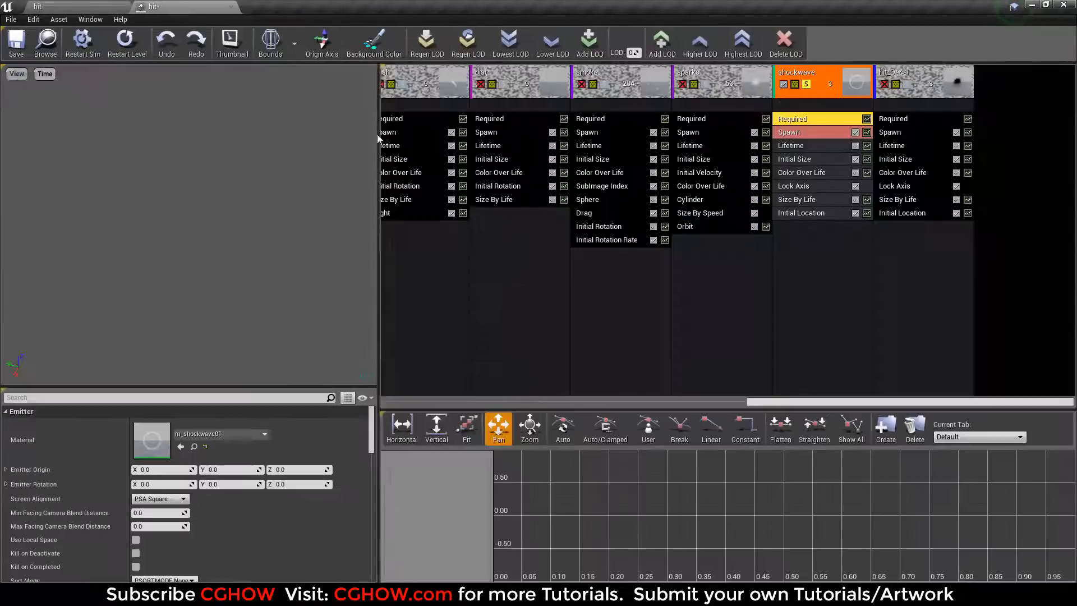
# Review the shockwave emitter's Lock Axis module, replay the effect, and end the emitter's isolation.
pyautogui.click(792, 186)
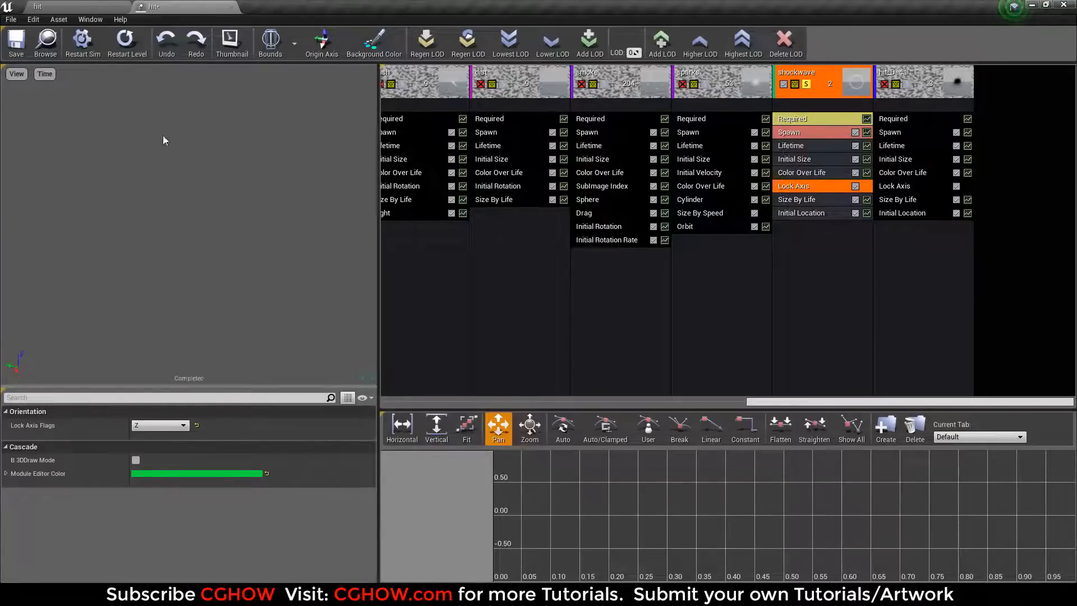
pyautogui.click(125, 50)
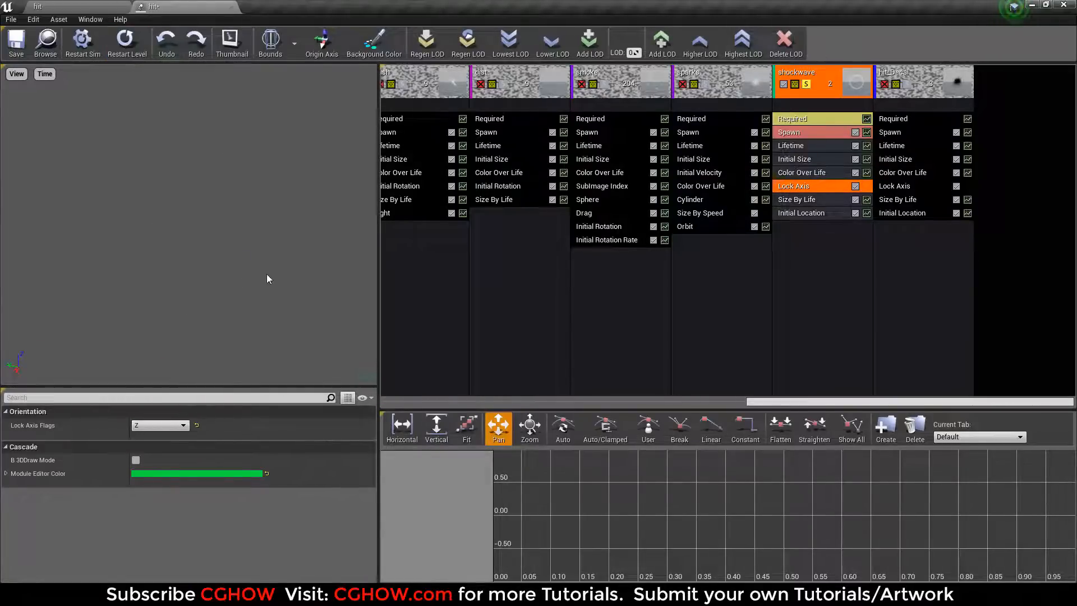
pyautogui.click(806, 85)
# Isolate the hit_Decal emitter, and examine its m_hit_mark01 material with the t_hit_mark and normal map texture samples.
pyautogui.click(907, 85)
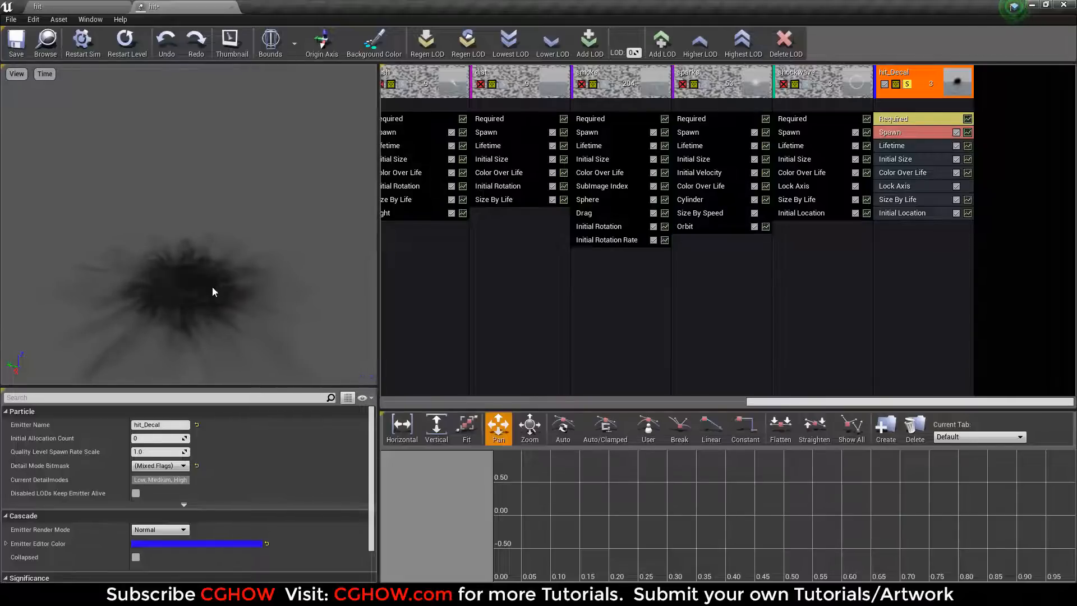
pyautogui.click(893, 120)
pyautogui.doubleClick(149, 433)
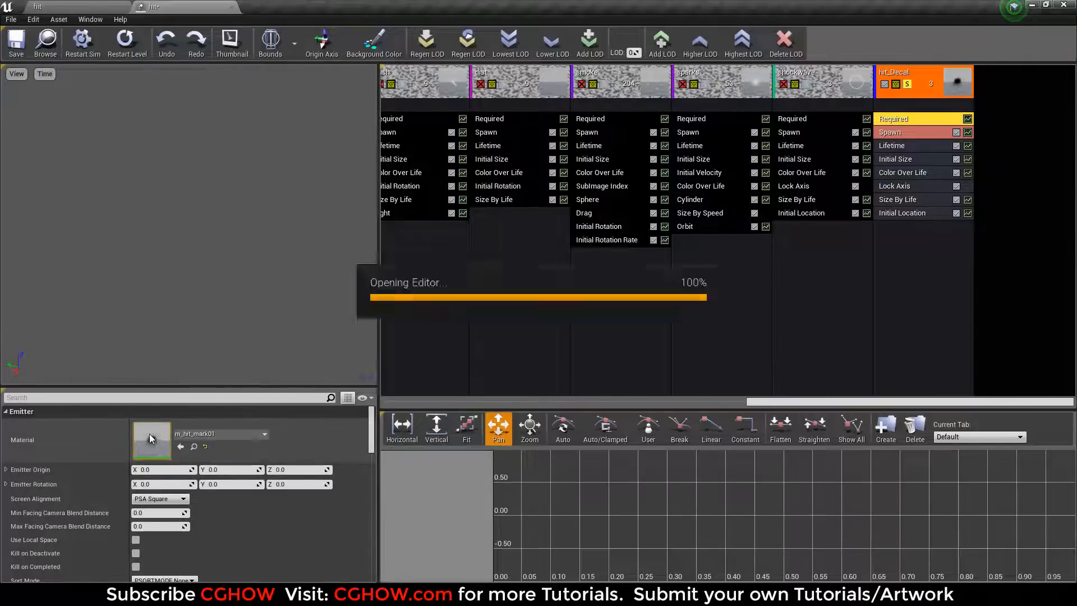
pyautogui.moveTo(425, 260); pyautogui.dragTo(456, 210, button='right')
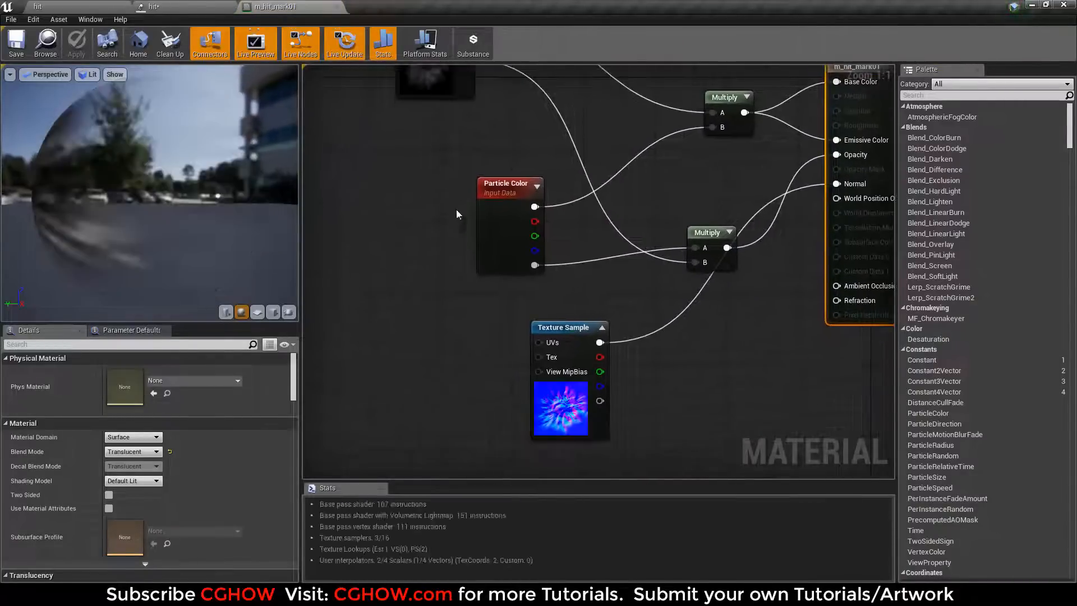
pyautogui.moveTo(424, 110); pyautogui.dragTo(452, 201, button='right')
pyautogui.click(448, 176)
pyautogui.moveTo(397, 392); pyautogui.dragTo(383, 297, button='right')
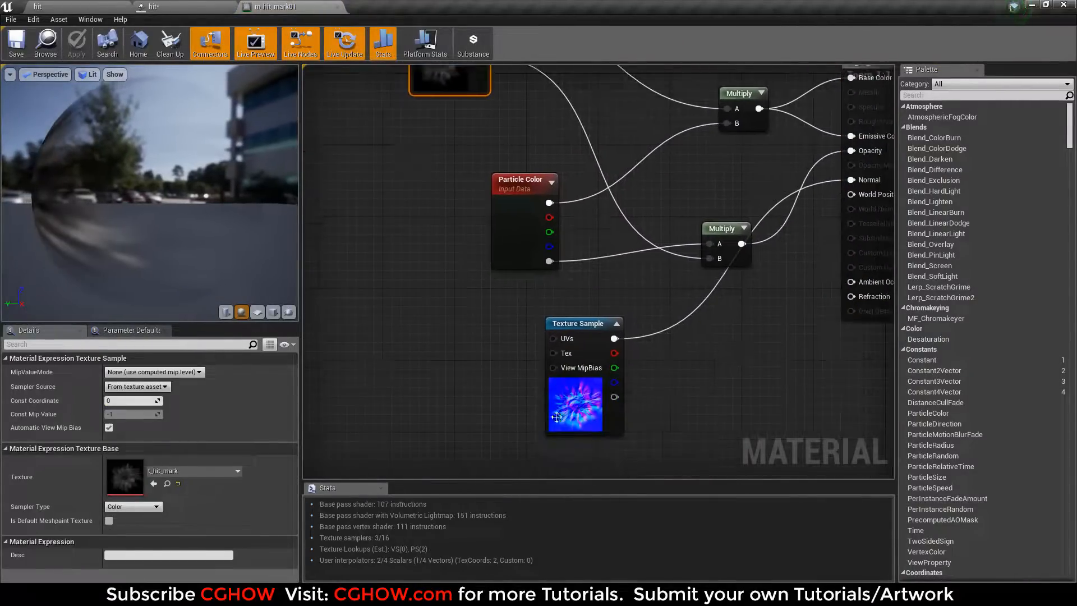
pyautogui.click(546, 403)
pyautogui.middleClick(255, 5)
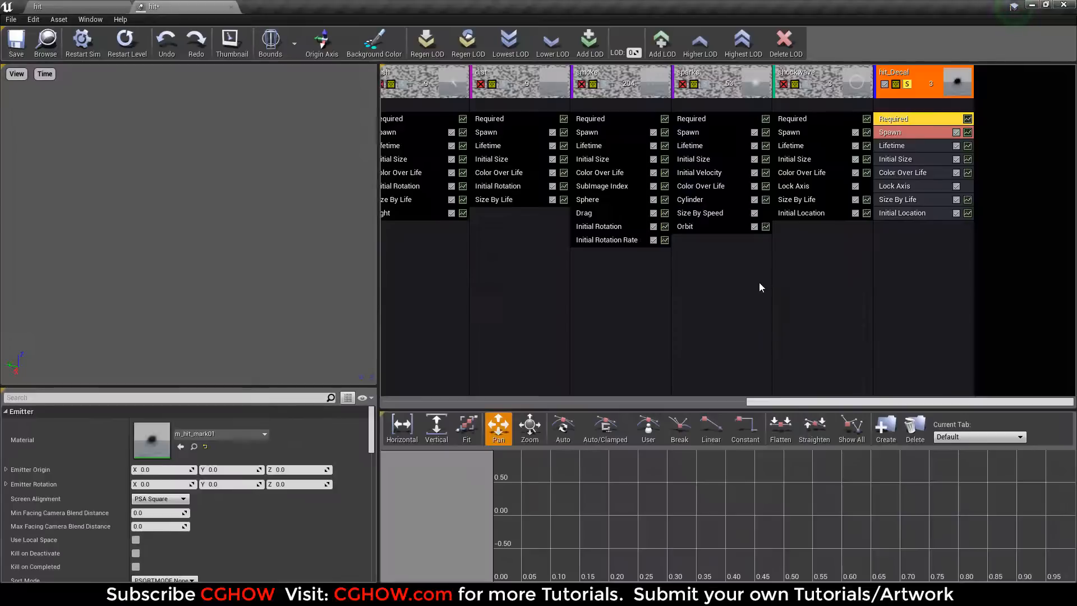
# Review the hit_Decal emitter's Size By Life and Lock Axis modules, and replay the decal in the level.
pyautogui.click(901, 199)
pyautogui.click(902, 186)
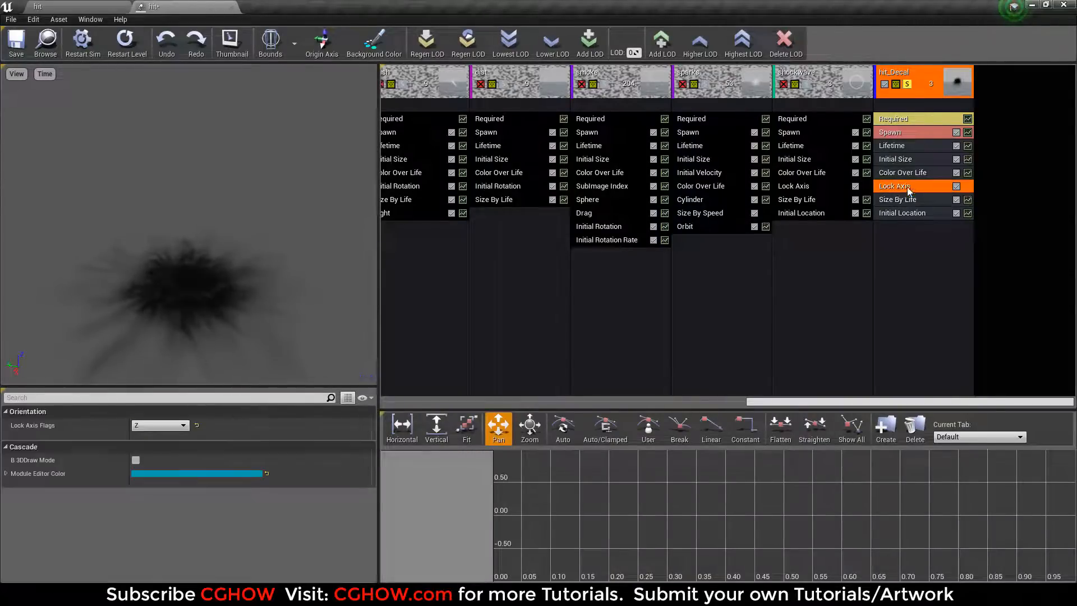
pyautogui.click(129, 52)
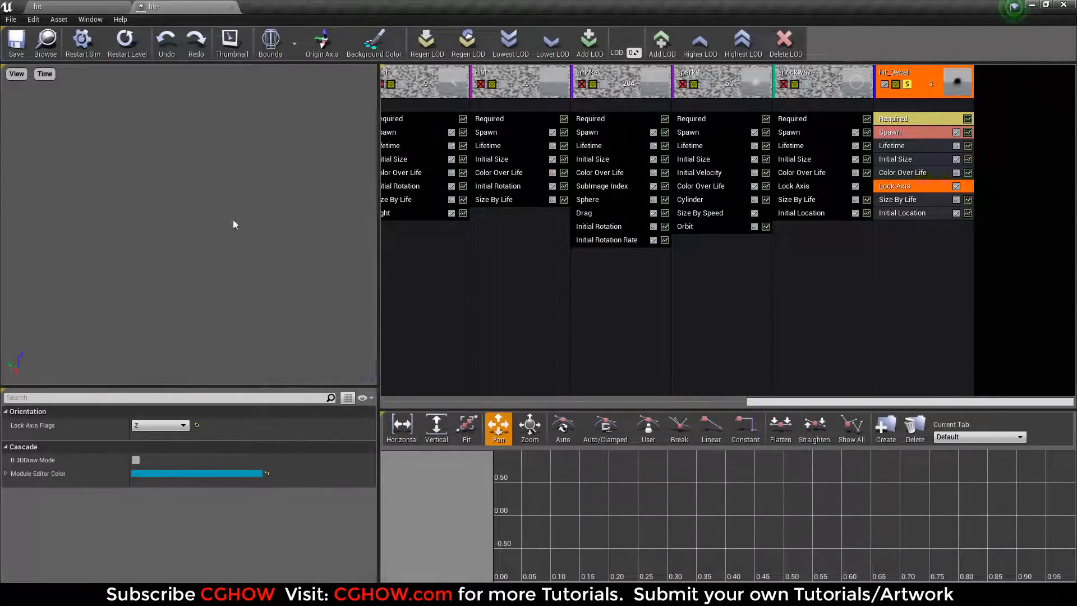
pyautogui.click(124, 49)
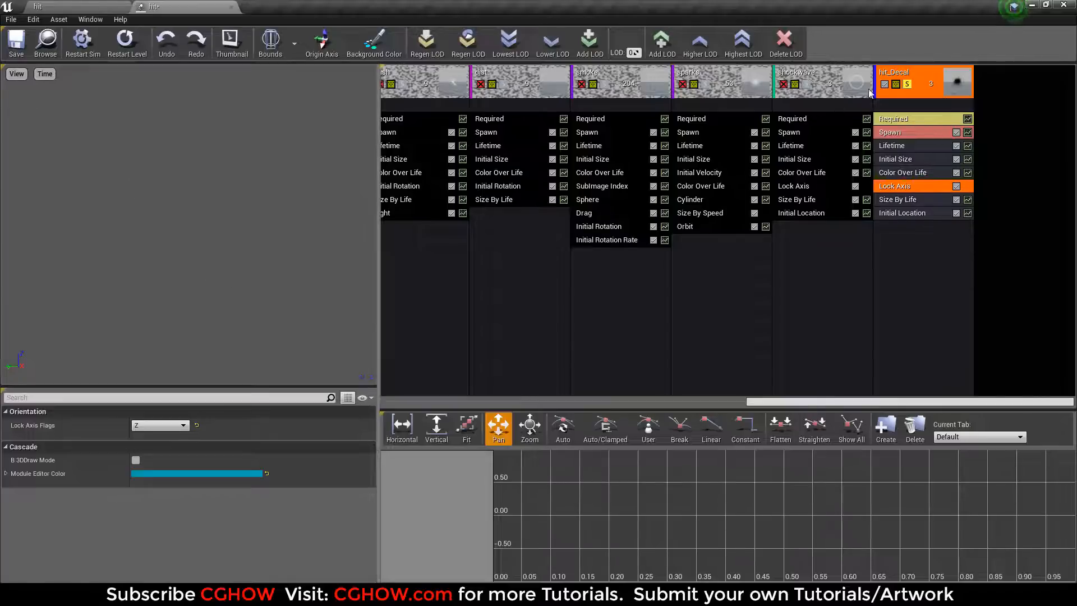
# End the hit_Decal emitter's isolation and replay the complete effect with all emitters.
pyautogui.click(906, 84)
pyautogui.click(127, 42)
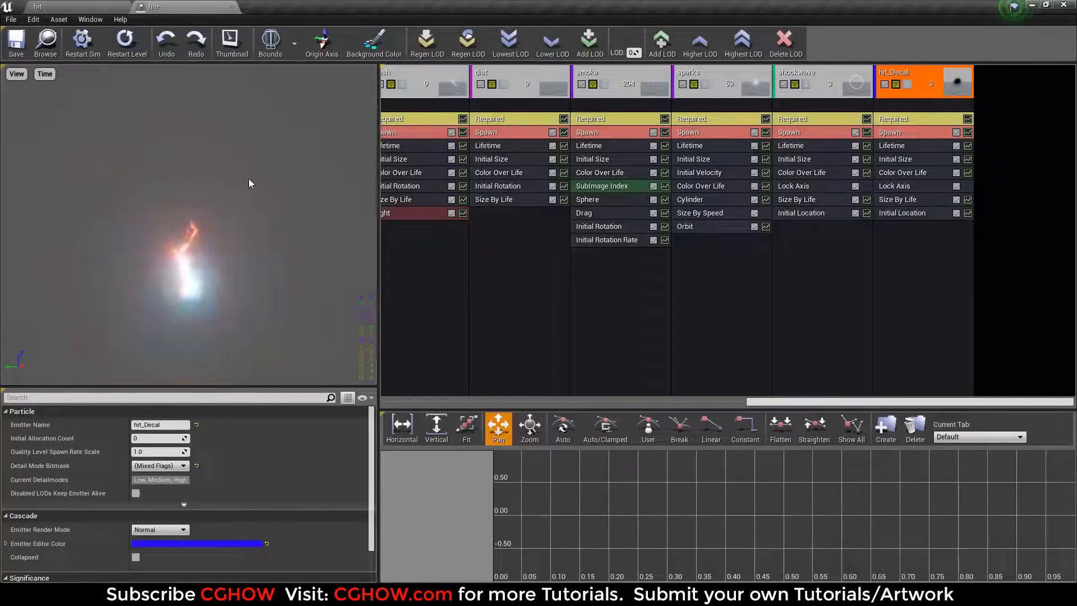
pyautogui.click(129, 42)
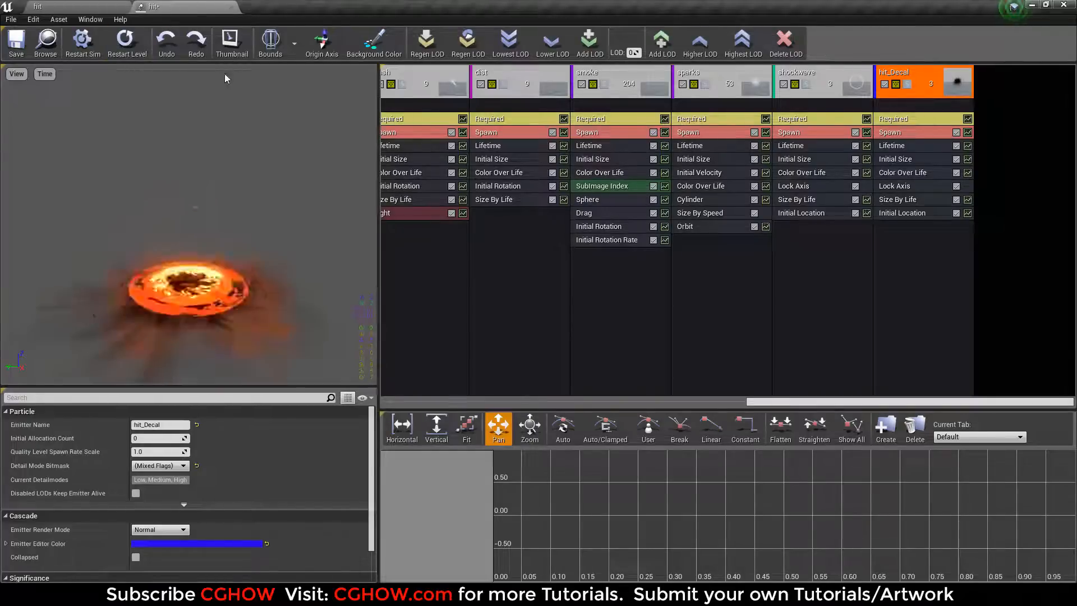
# Float the hit particle editor as a wide window beneath the level viewport, with the first emitters in view.
pyautogui.moveTo(192, 6); pyautogui.dragTo(50, 350)
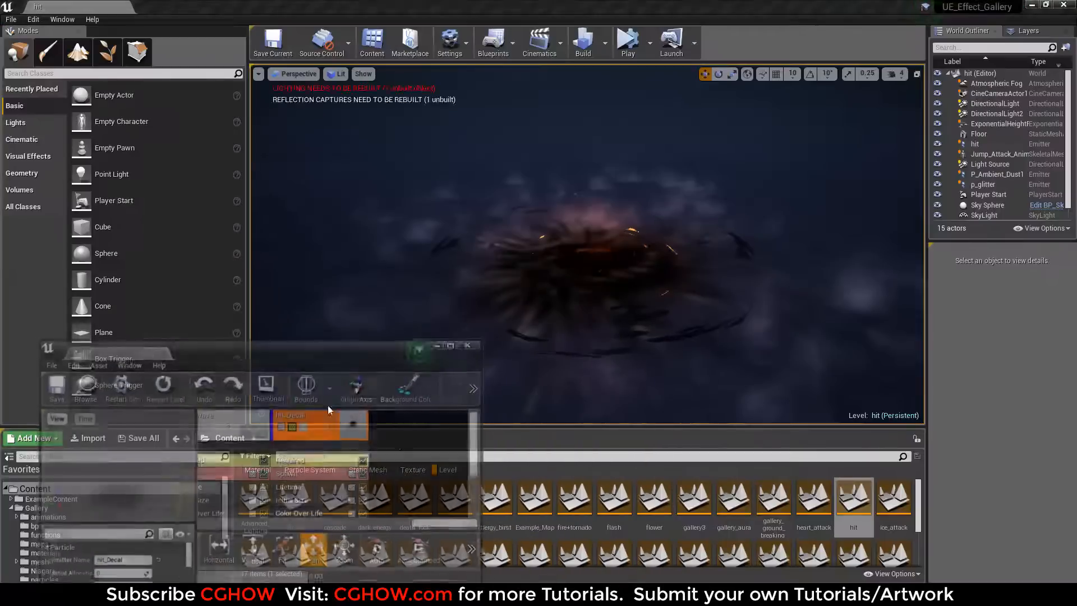
pyautogui.moveTo(487, 440); pyautogui.dragTo(1039, 421)
pyautogui.moveTo(662, 336); pyautogui.dragTo(653, 418)
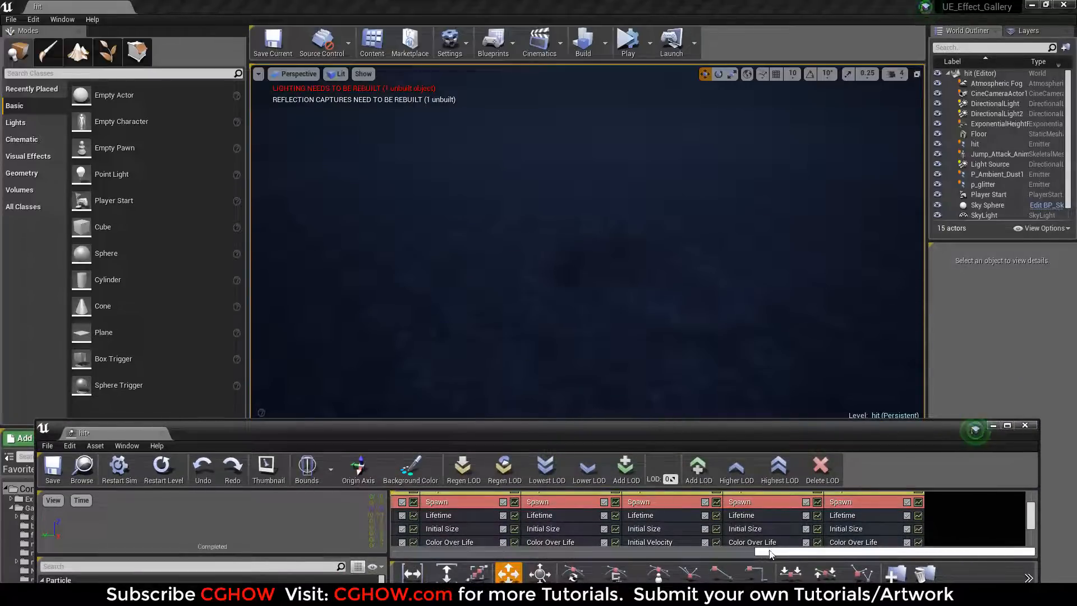
pyautogui.moveTo(770, 555); pyautogui.dragTo(432, 557)
pyautogui.moveTo(1032, 522); pyautogui.dragTo(1014, 475)
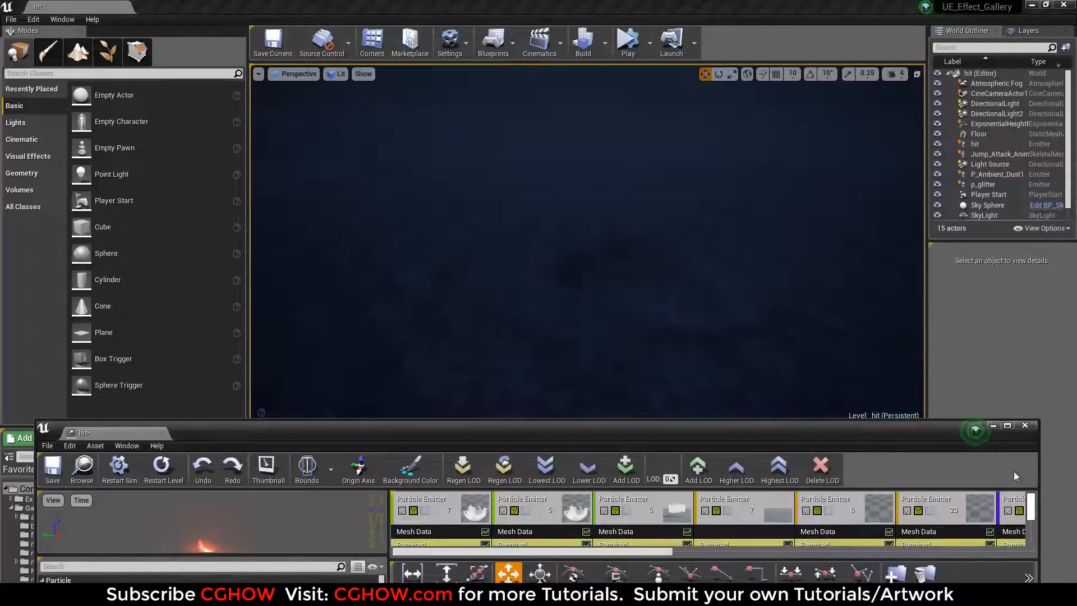
# Solo the first mesh emitter and replay the effect in the level several times.
pyautogui.click(425, 512)
pyautogui.click(166, 472)
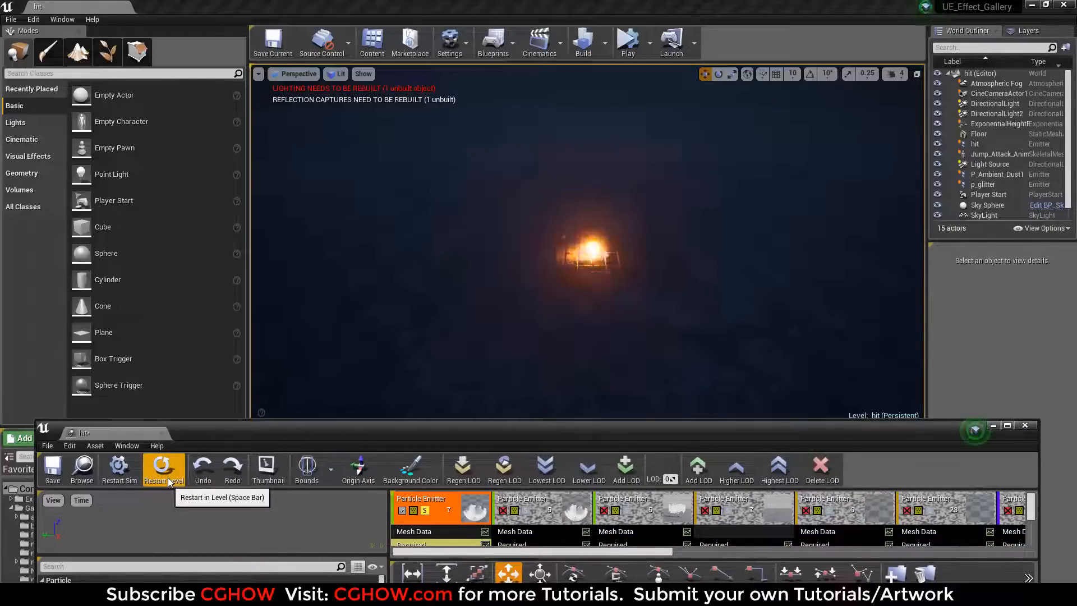
pyautogui.click(170, 482)
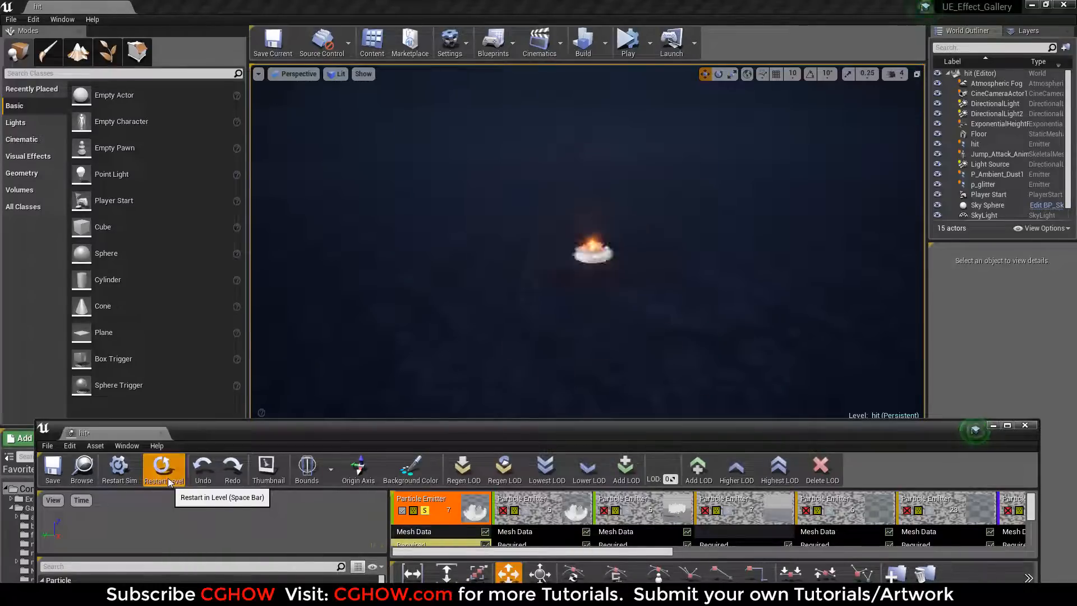
pyautogui.click(163, 471)
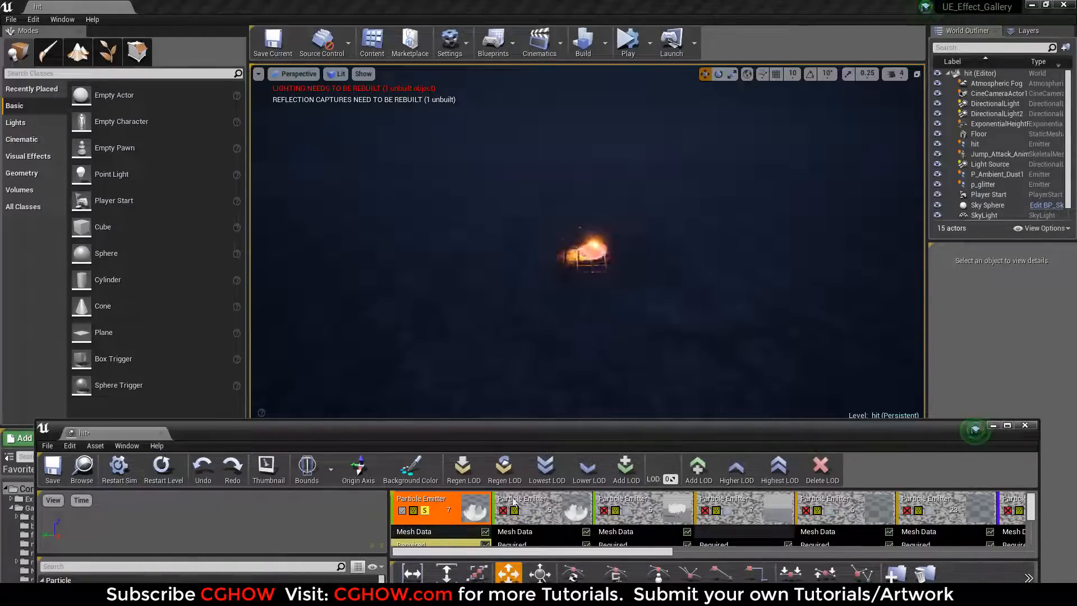
# Solo the second mesh emitter together with the first, and replay both in the level.
pyautogui.click(526, 513)
pyautogui.click(161, 468)
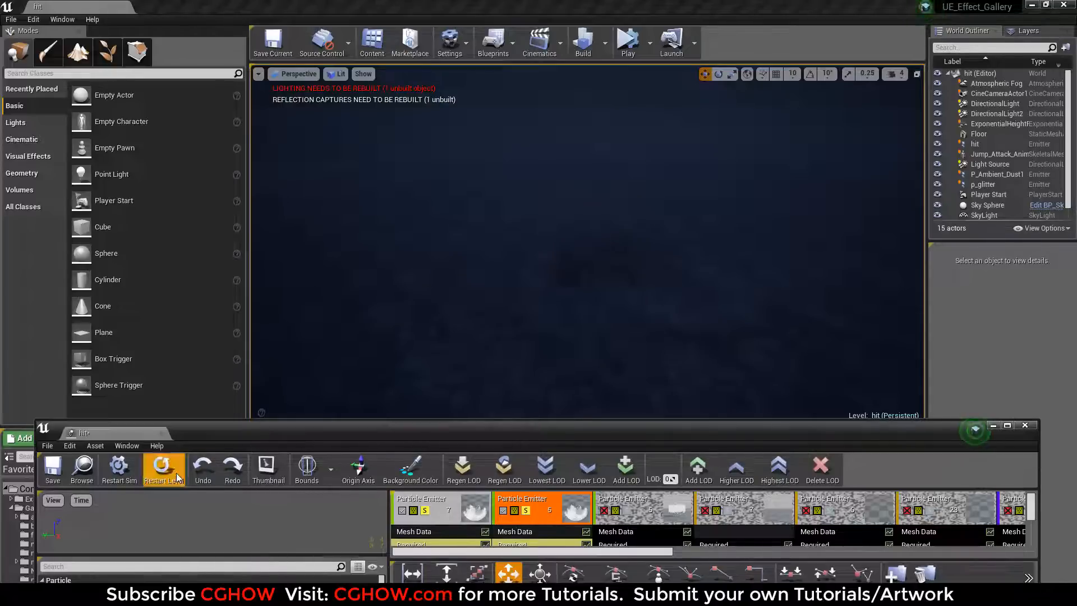
pyautogui.click(163, 470)
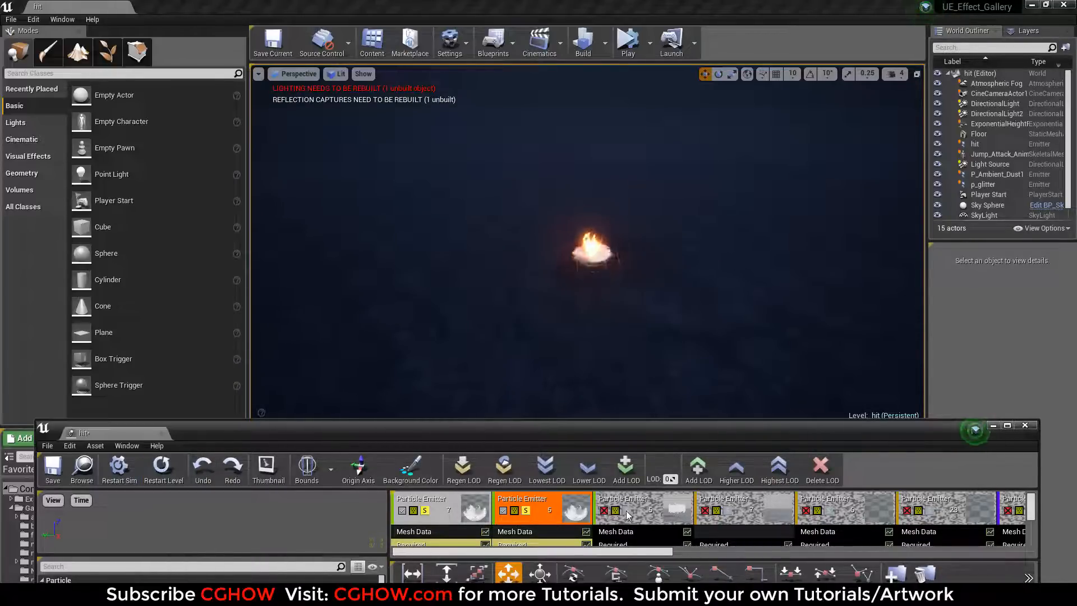
# Add the third mesh emitter to the soloed ones and replay the combination in the level.
pyautogui.click(627, 513)
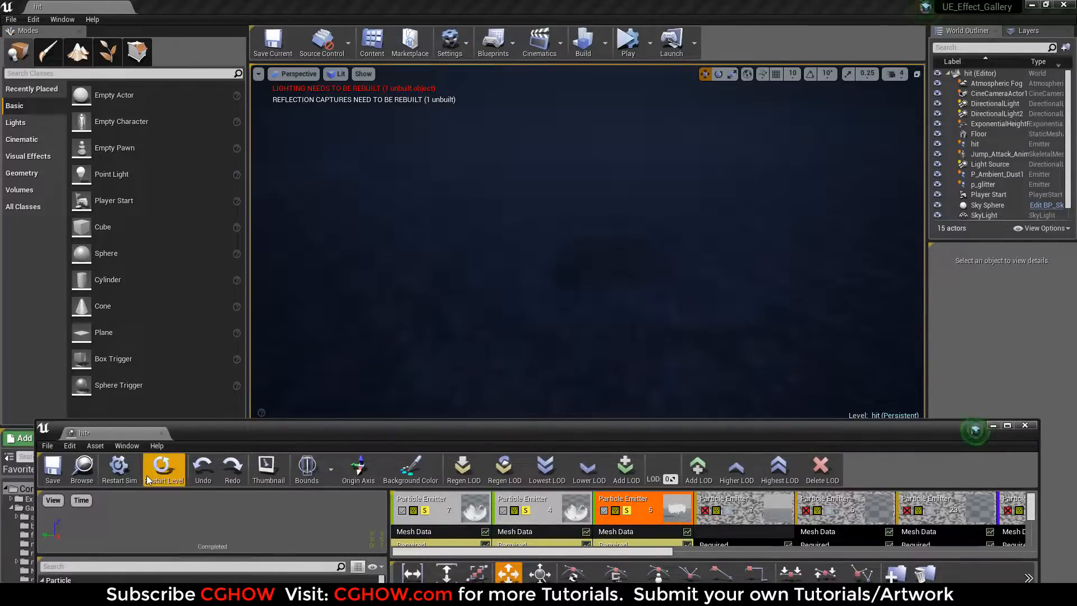
pyautogui.click(148, 479)
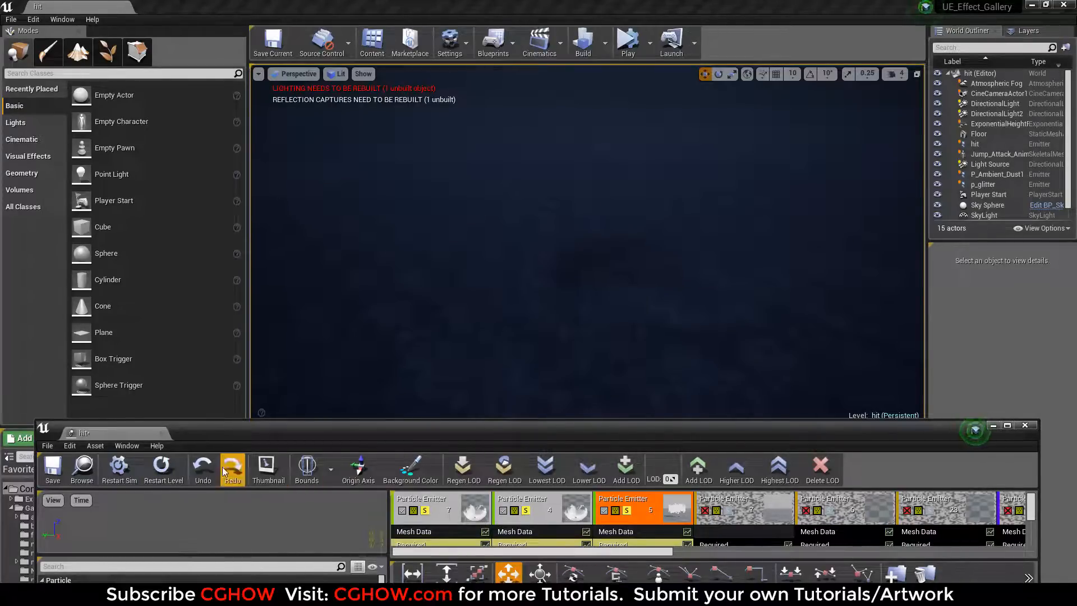
pyautogui.click(182, 475)
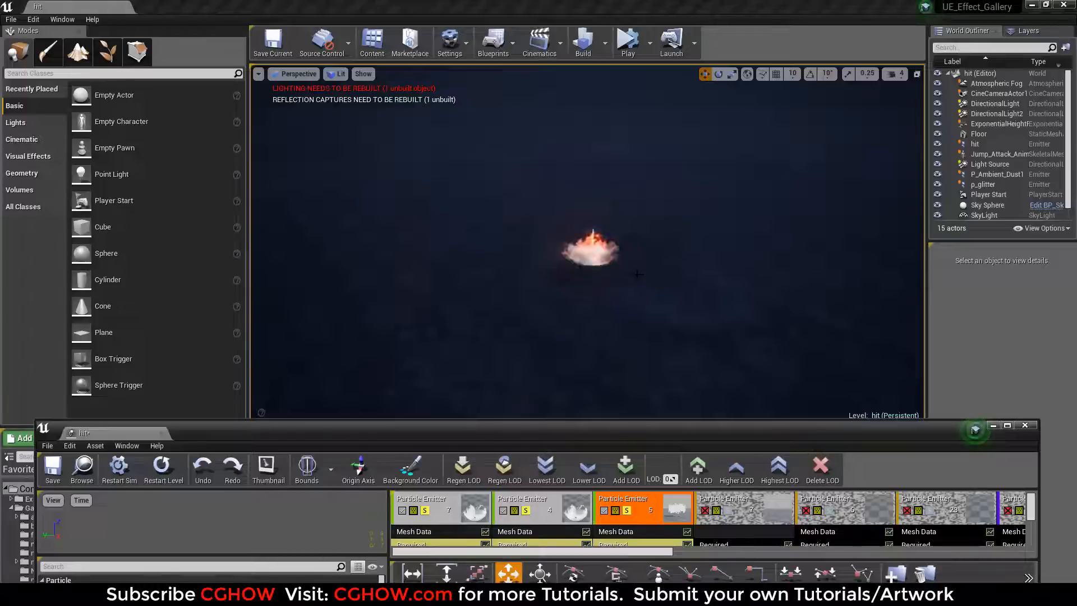
pyautogui.click(157, 467)
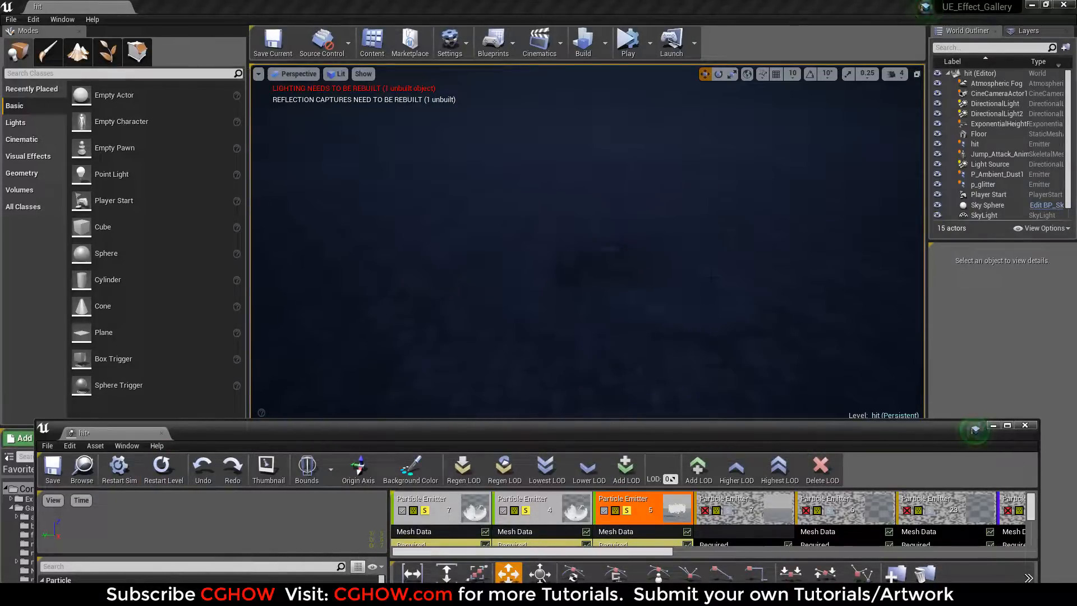
# Replay the three soloed mesh emitters, add the fourth emitter to the solo set, and replay the combination in the level.
pyautogui.click(175, 465)
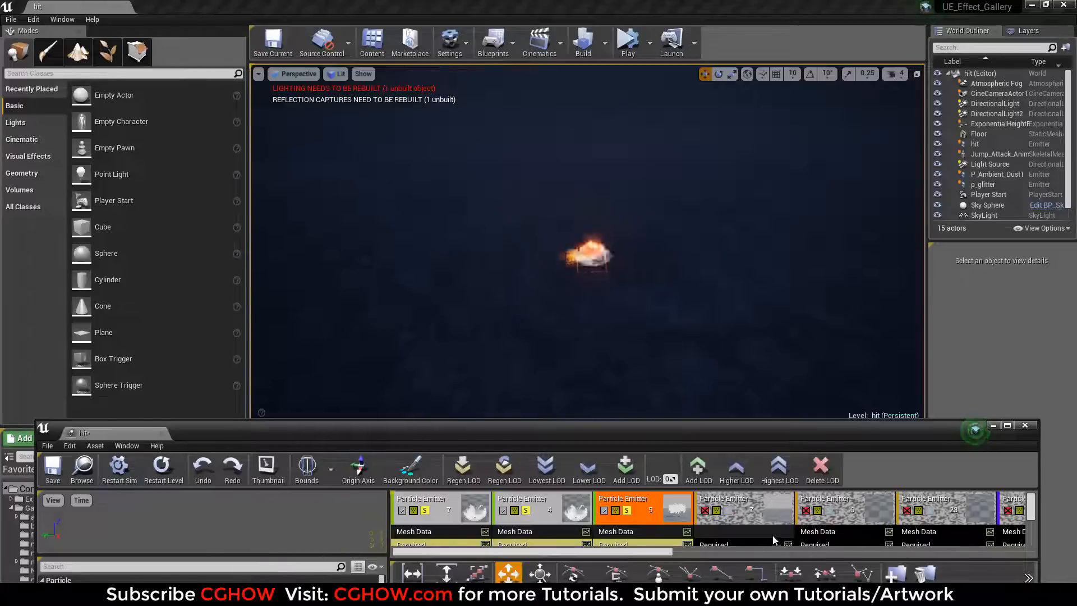
pyautogui.click(736, 516)
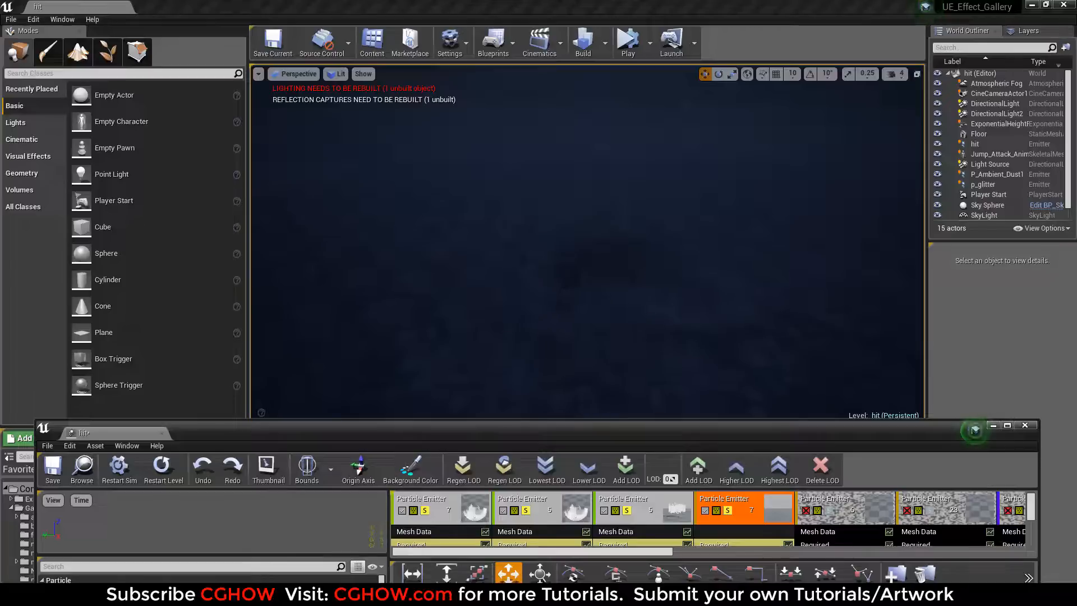
pyautogui.click(164, 466)
# Solo the fifth emitter along with the first four and replay the combination in the level several times.
pyautogui.moveTo(642, 554); pyautogui.dragTo(722, 554)
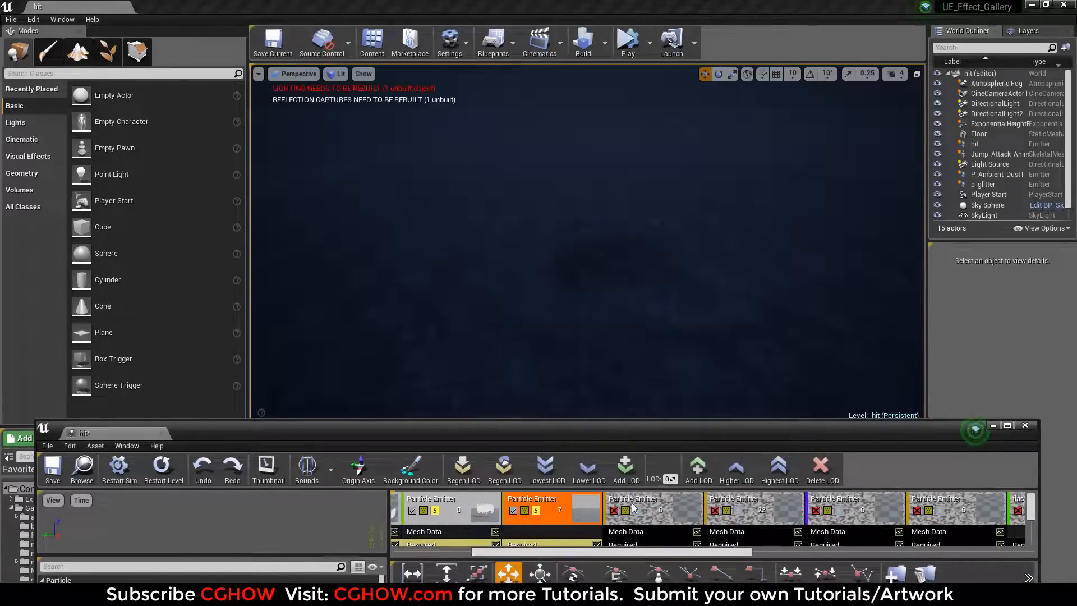
pyautogui.click(612, 511)
pyautogui.click(637, 512)
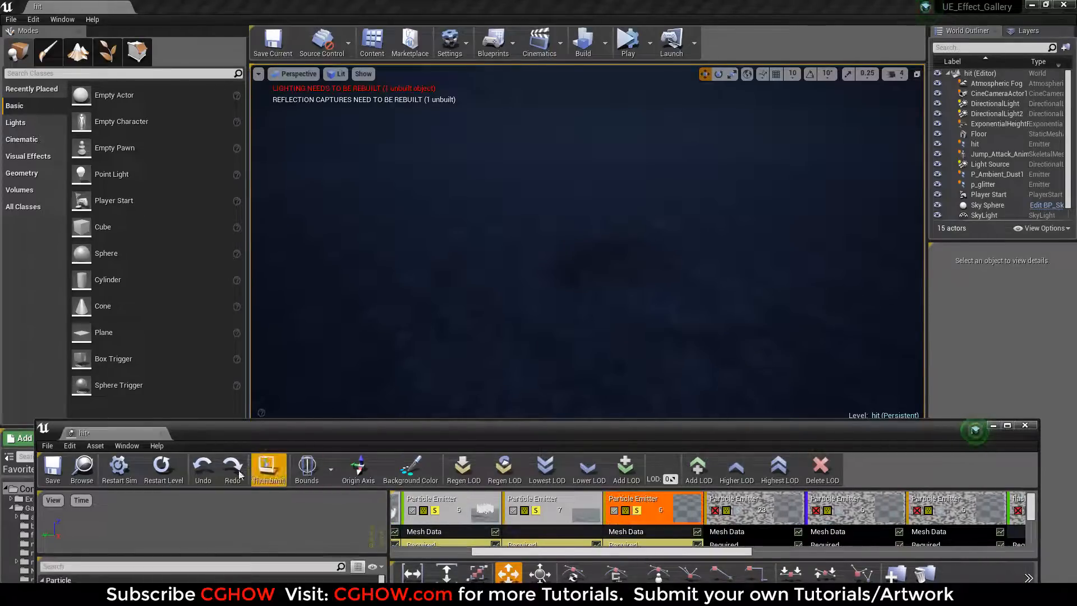
pyautogui.click(180, 474)
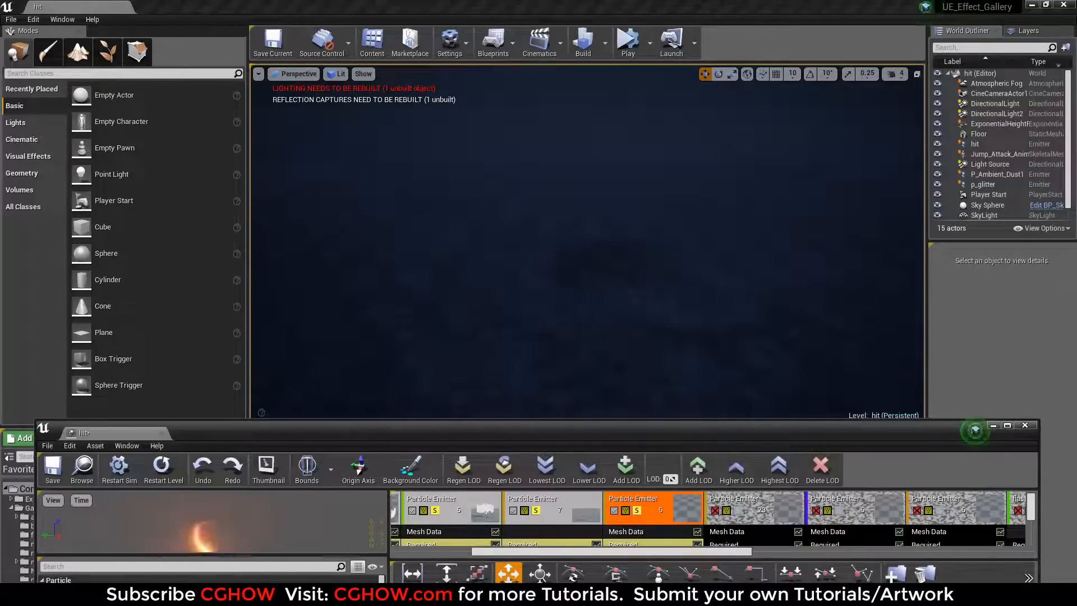
pyautogui.click(179, 468)
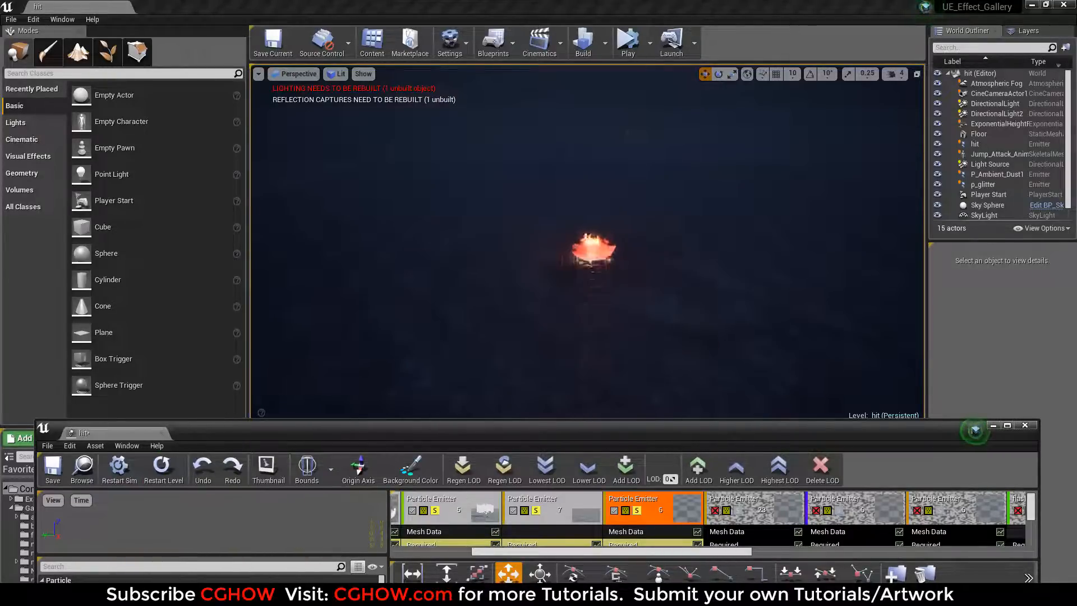
pyautogui.click(172, 474)
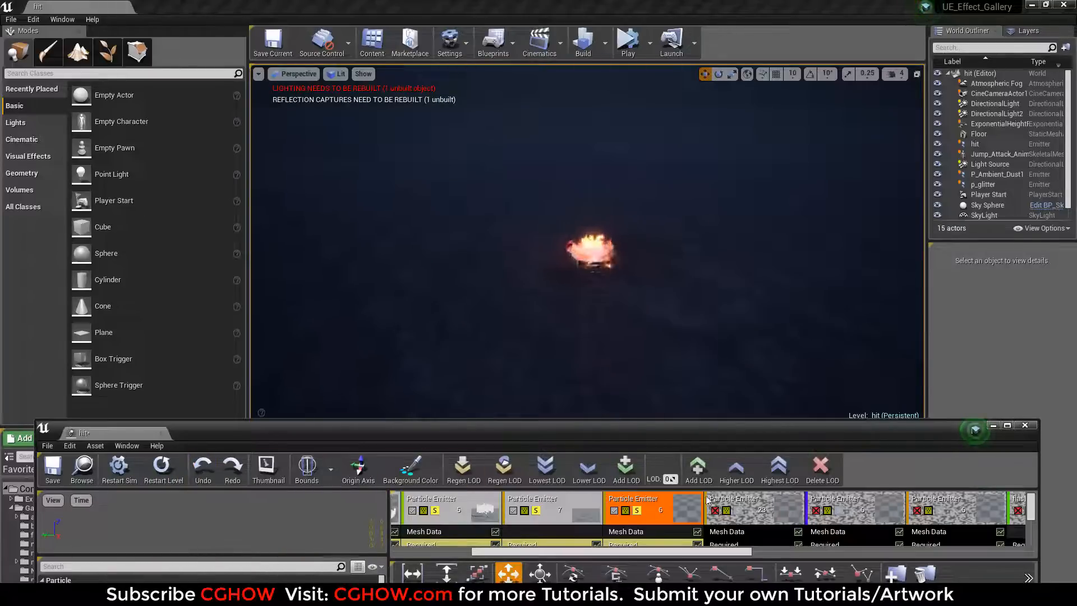
# Add the sixth emitter to the soloed ones and replay the effect twice in the level.
pyautogui.click(737, 514)
pyautogui.click(168, 469)
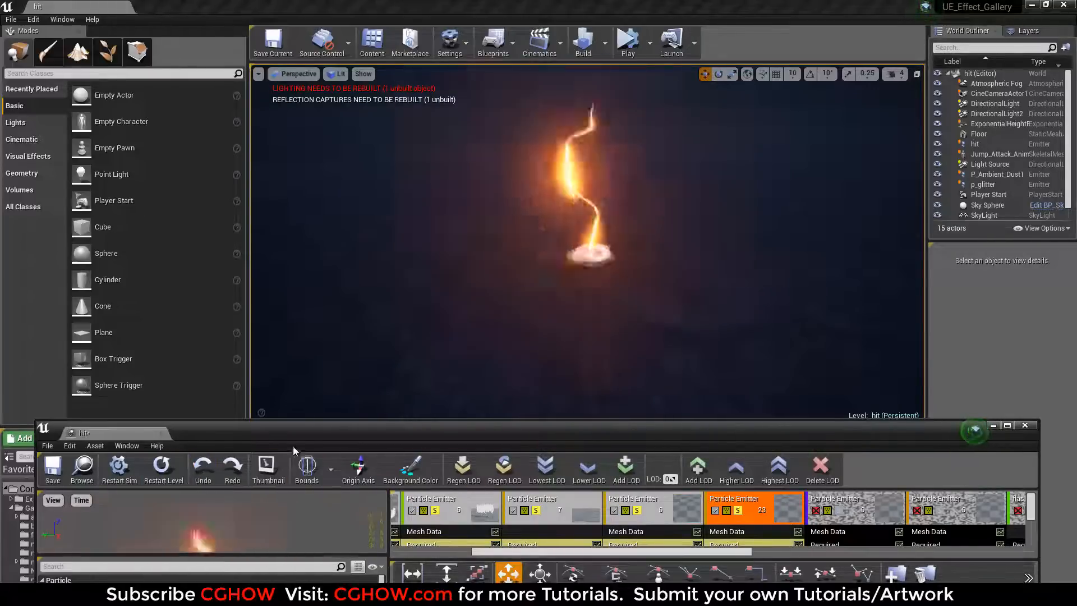
pyautogui.click(169, 471)
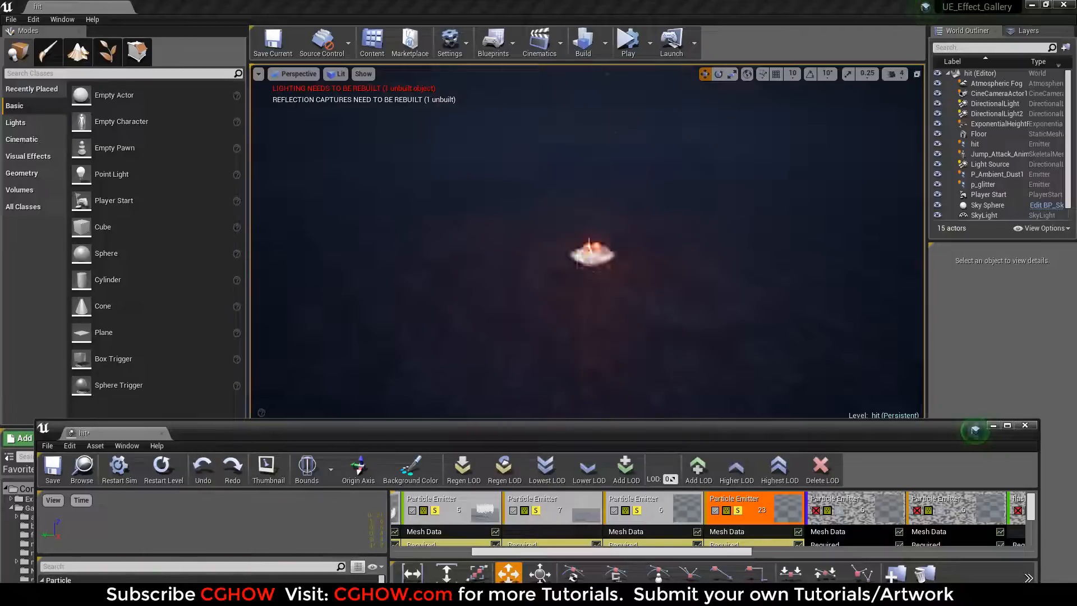
# Add the seventh and eighth emitters to the soloed ones, replaying the effect in the level after each addition.
pyautogui.click(816, 510)
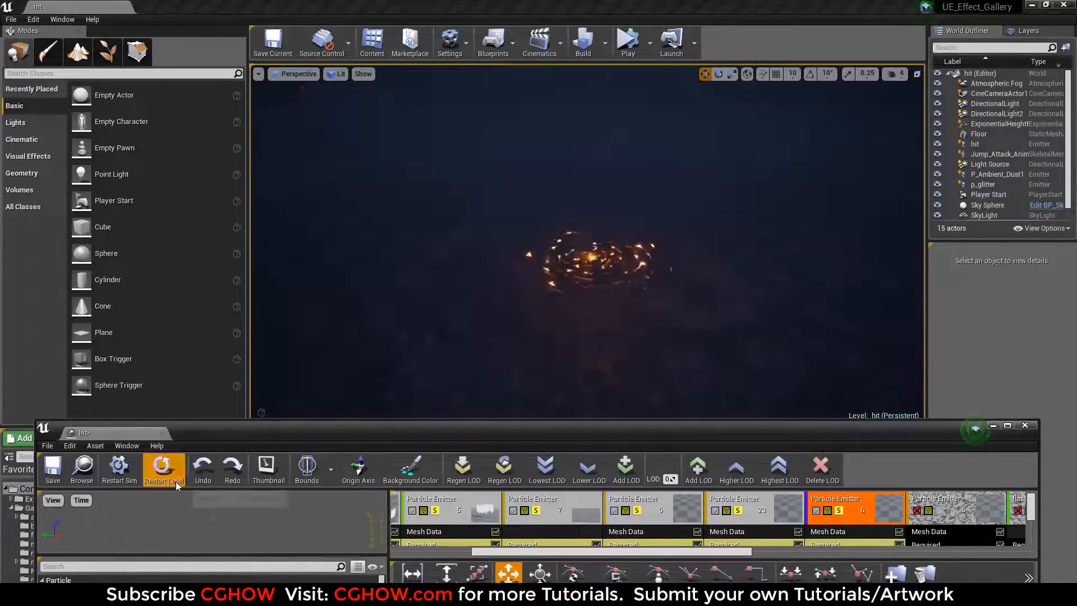
pyautogui.click(176, 482)
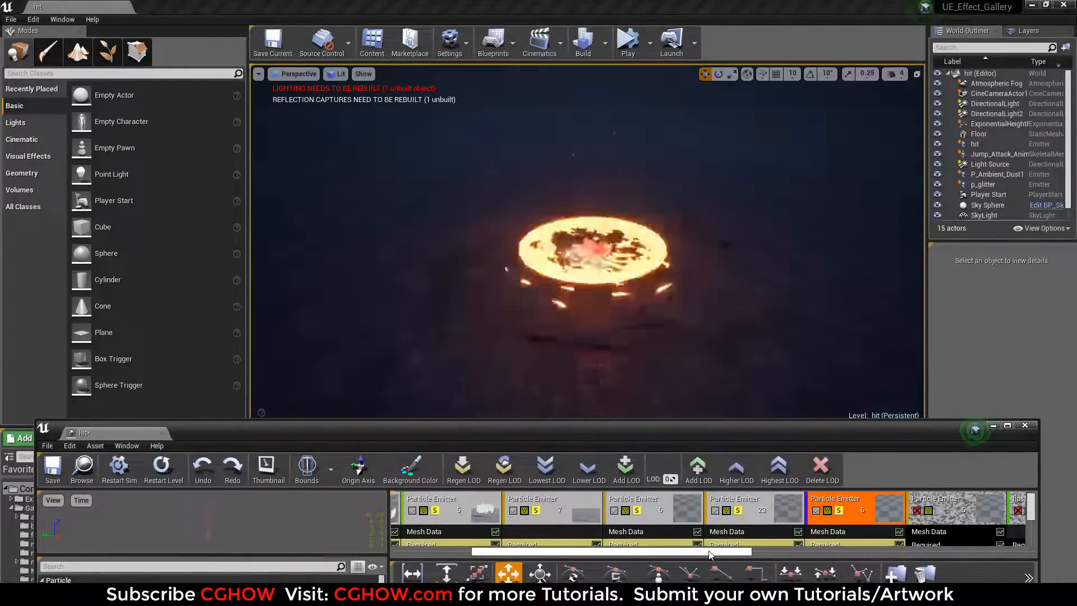
pyautogui.hscroll(3, 767, 516)
pyautogui.click(766, 513)
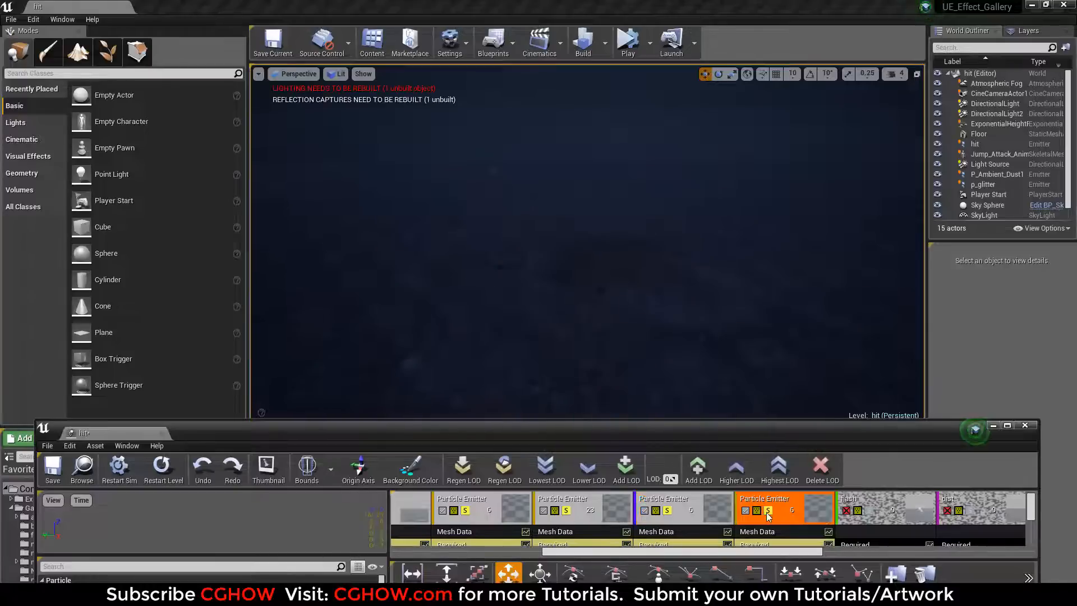
pyautogui.click(162, 467)
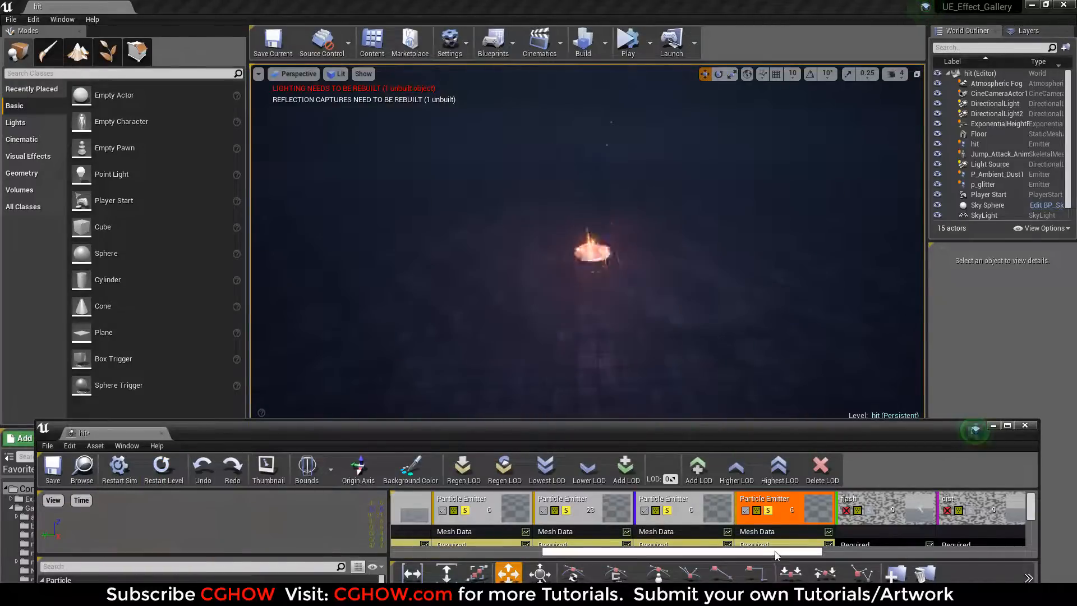
# Solo the flash emitter together with the preceding ones and replay the effect twice in the level.
pyautogui.hscroll(3, 719, 529)
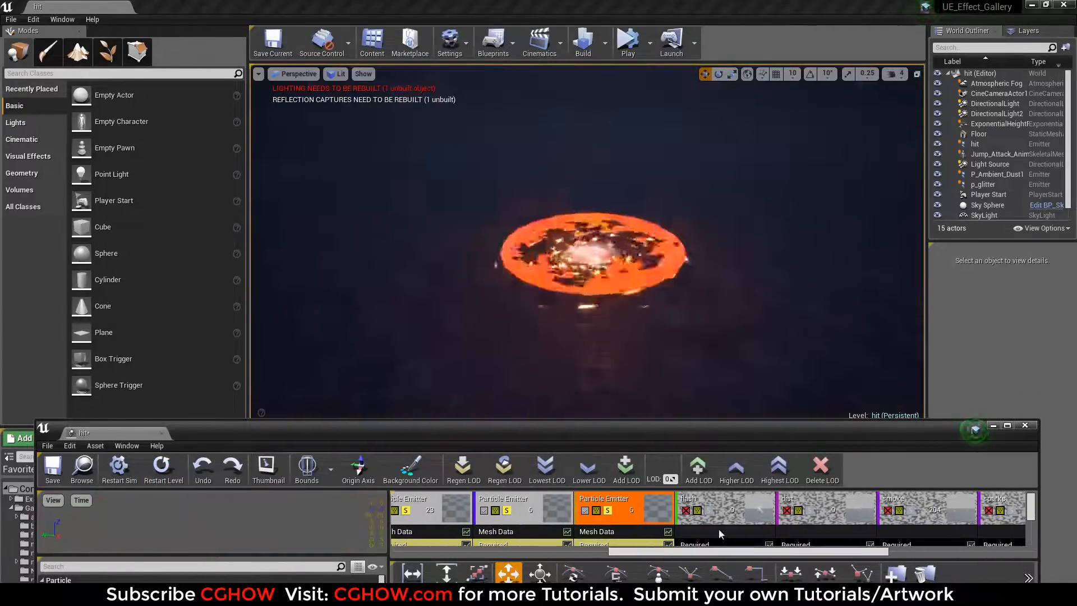
pyautogui.click(711, 512)
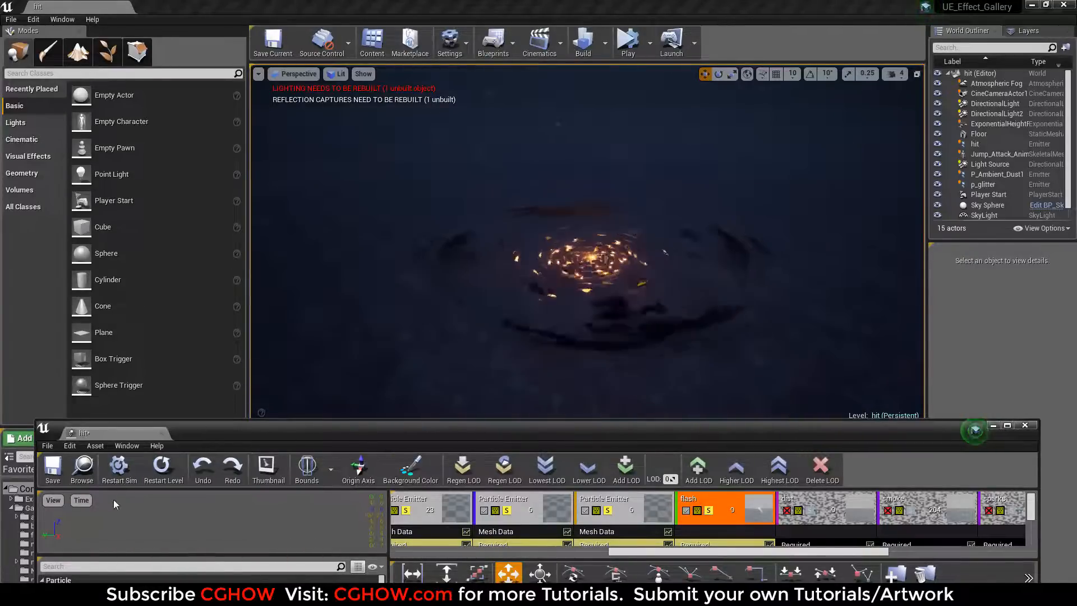
pyautogui.click(167, 482)
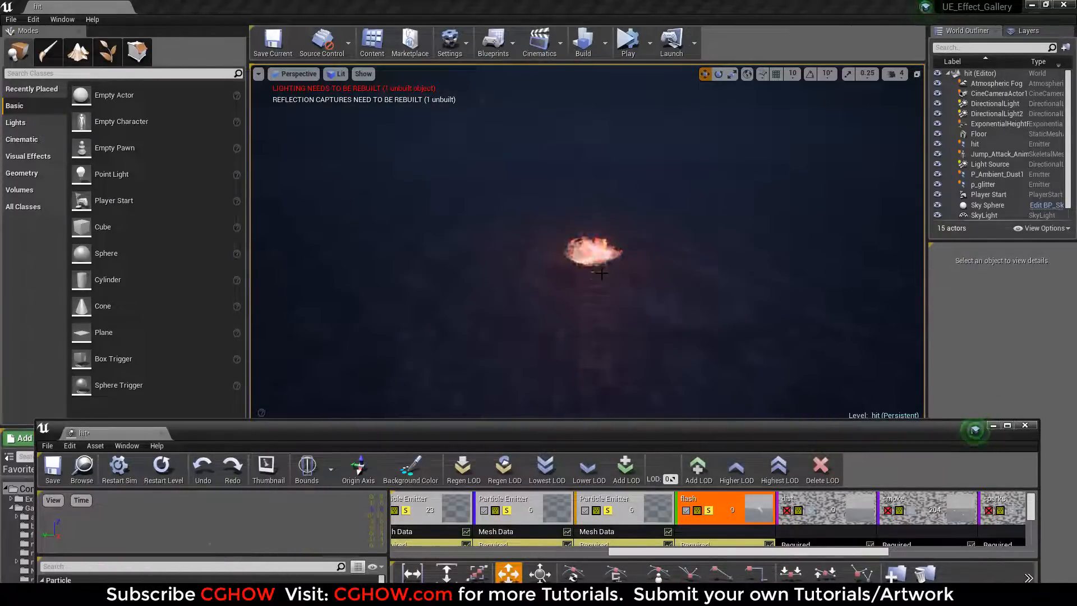
pyautogui.click(163, 471)
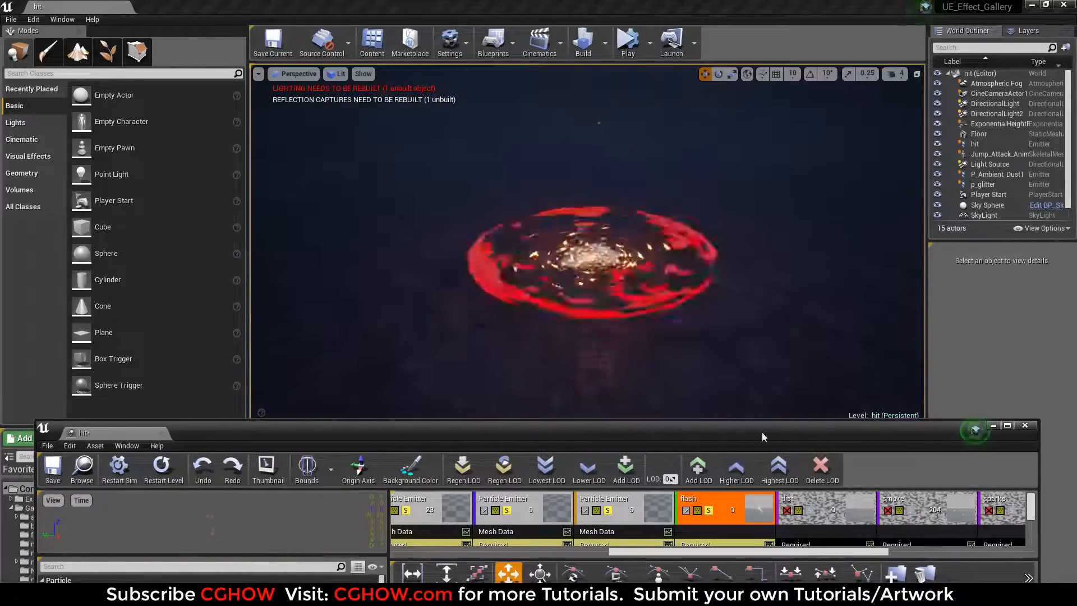
# Add the dist emitter to the soloed ones and replay the combination in the level.
pyautogui.hscroll(2, 774, 556)
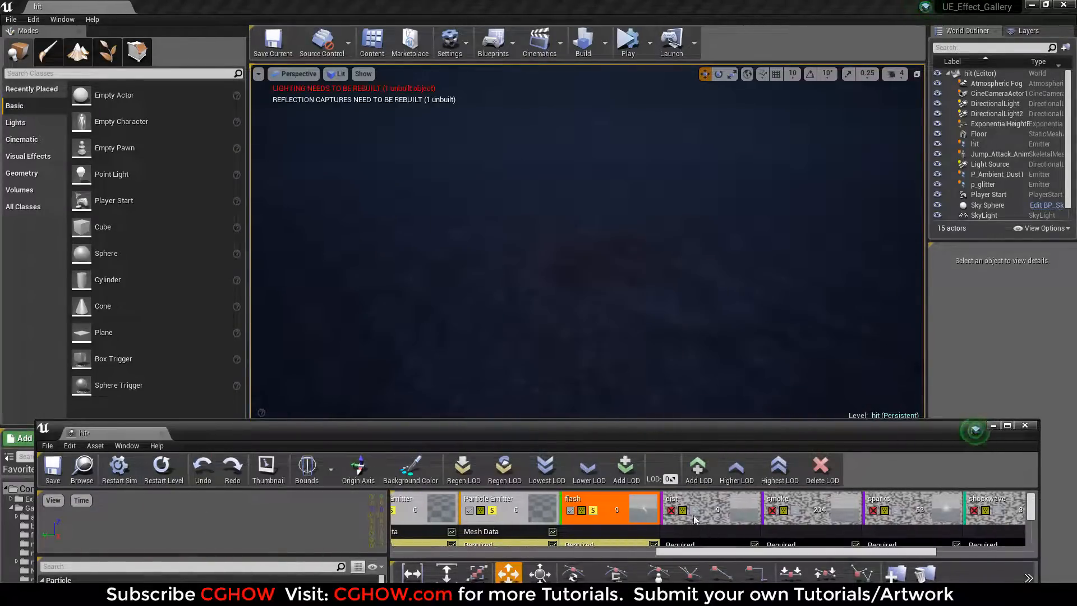
pyautogui.click(693, 515)
pyautogui.click(162, 468)
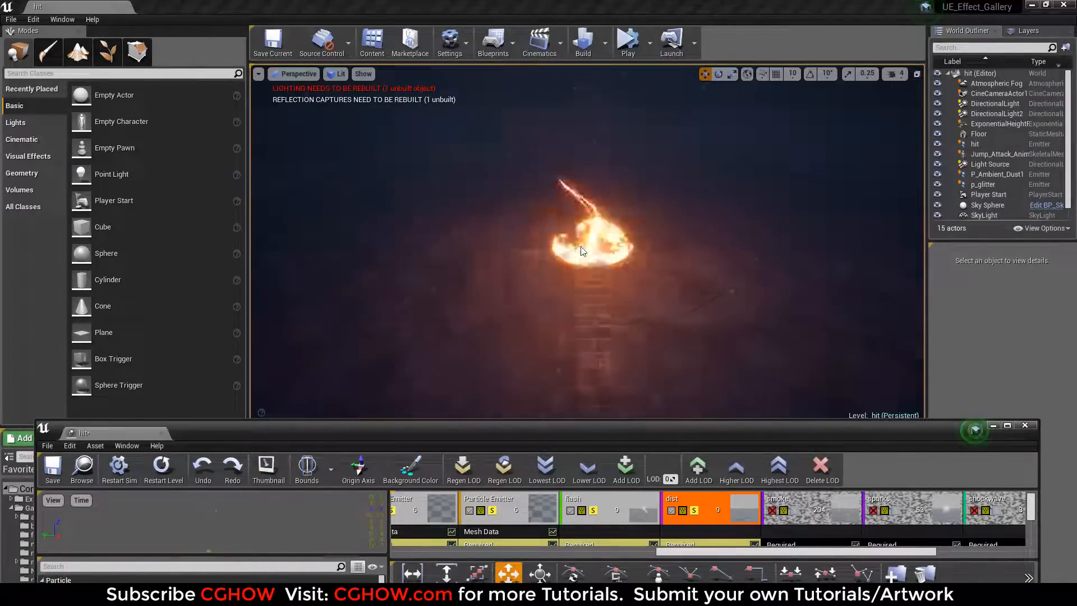
# Add the smoke emitter to the soloed ones and replay the combination in the level several times.
pyautogui.click(795, 511)
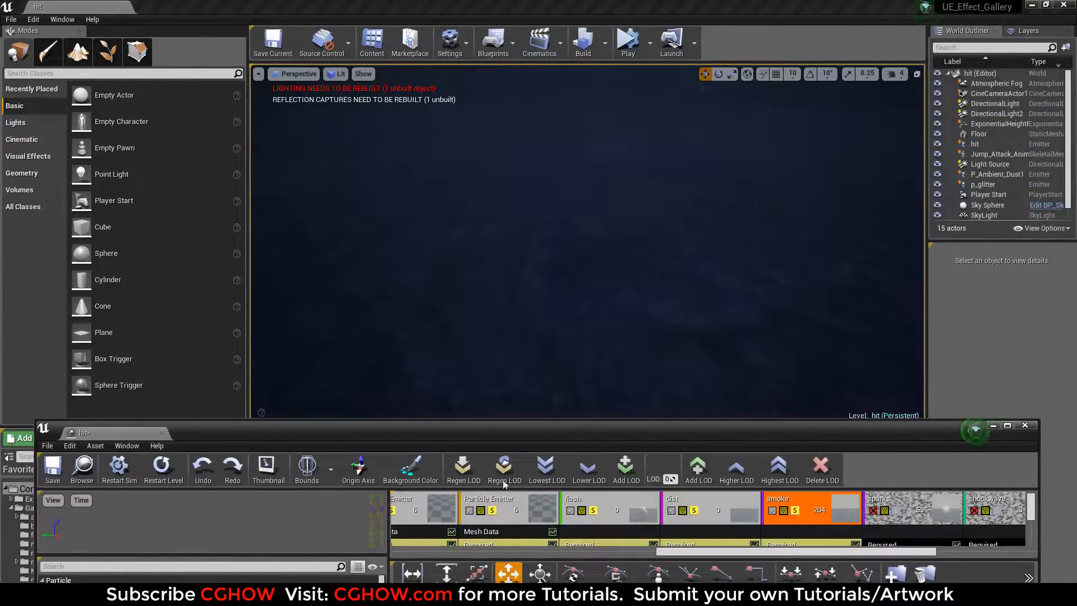
pyautogui.click(162, 469)
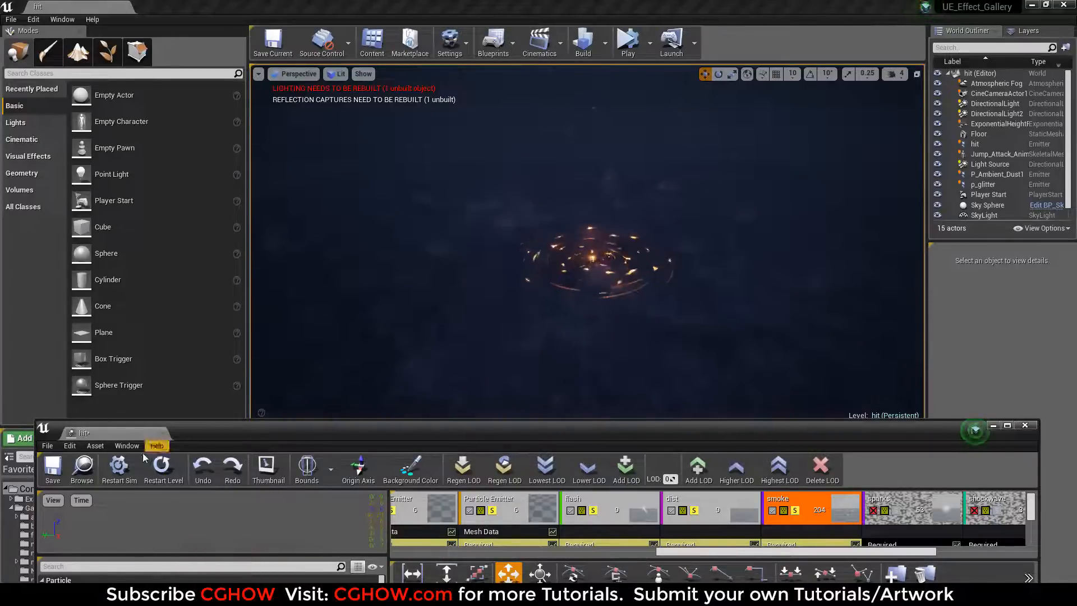
pyautogui.click(161, 465)
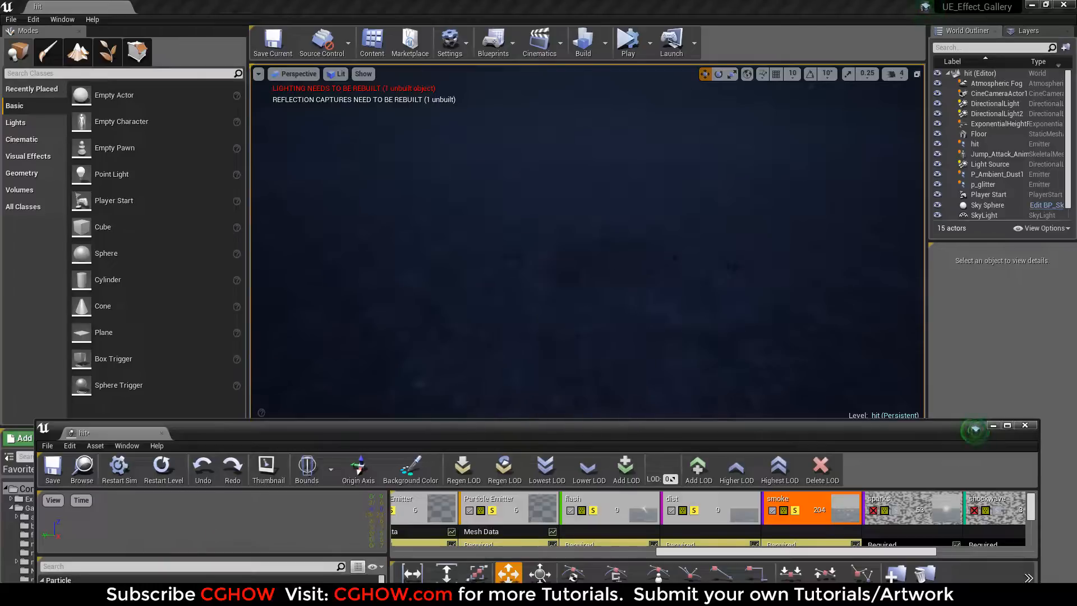
pyautogui.click(179, 468)
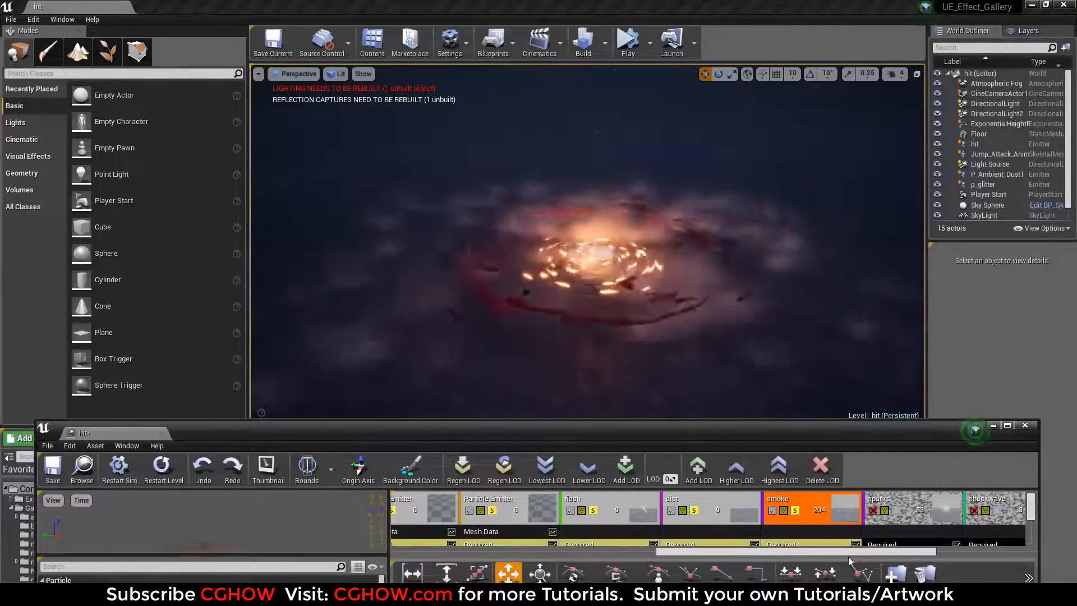
# Solo the sparks emitter along with the earlier ones and replay the effect twice in the level.
pyautogui.moveTo(868, 552); pyautogui.dragTo(950, 552)
pyautogui.click(694, 514)
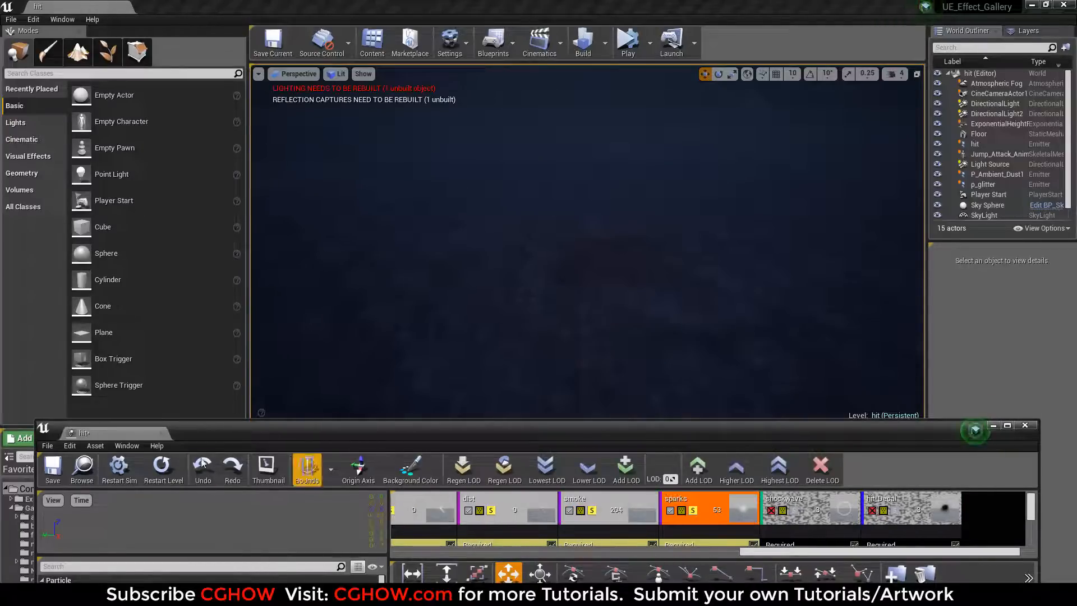
pyautogui.click(178, 466)
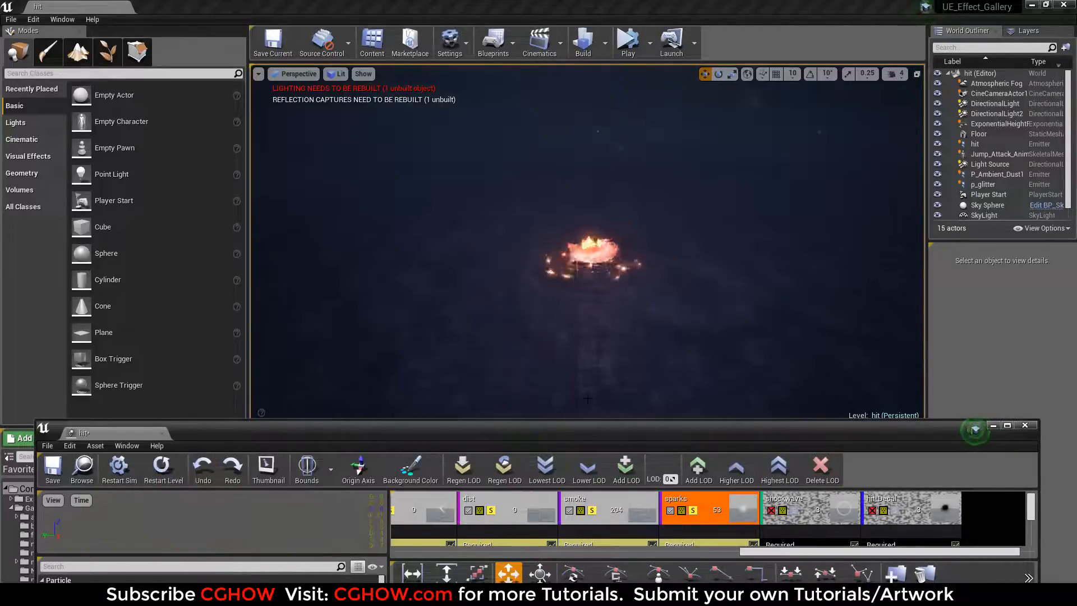
pyautogui.click(164, 478)
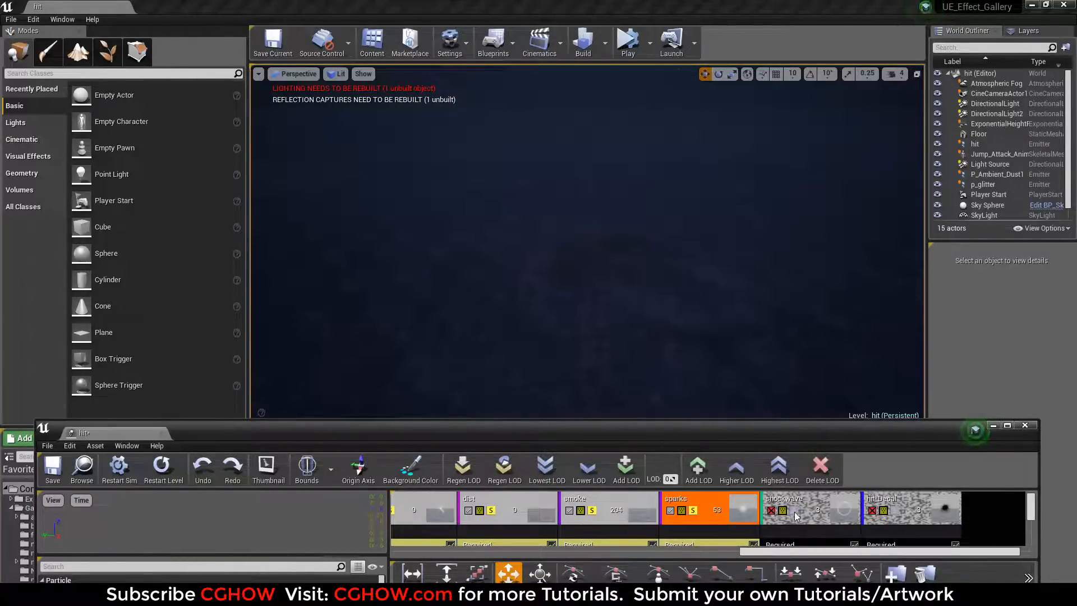
# Add the shockwave emitter to the soloed ones and replay the effect twice in the level.
pyautogui.click(796, 515)
pyautogui.click(174, 481)
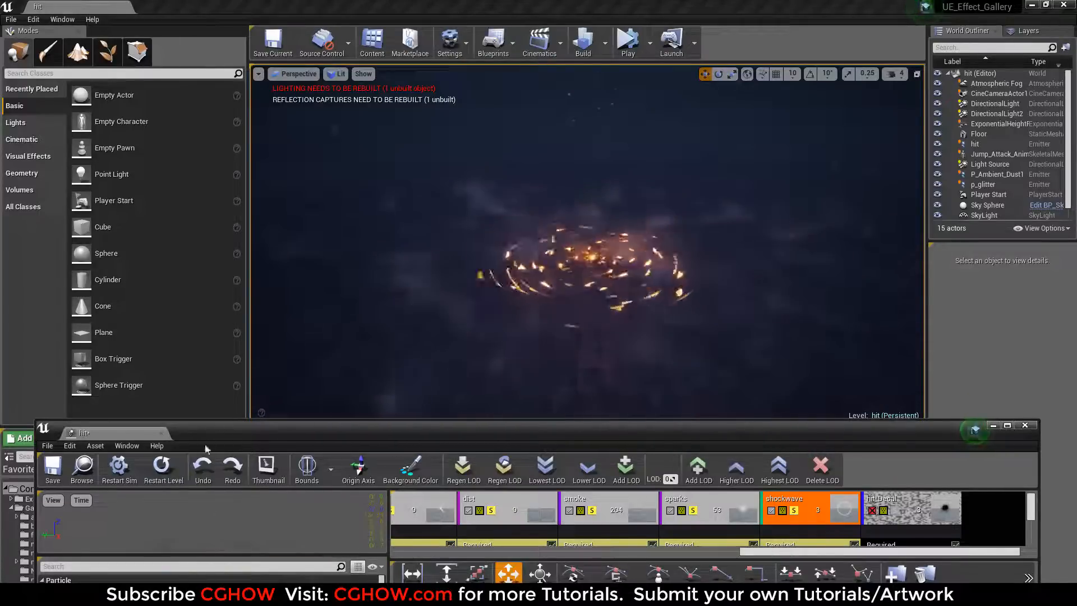
pyautogui.click(168, 474)
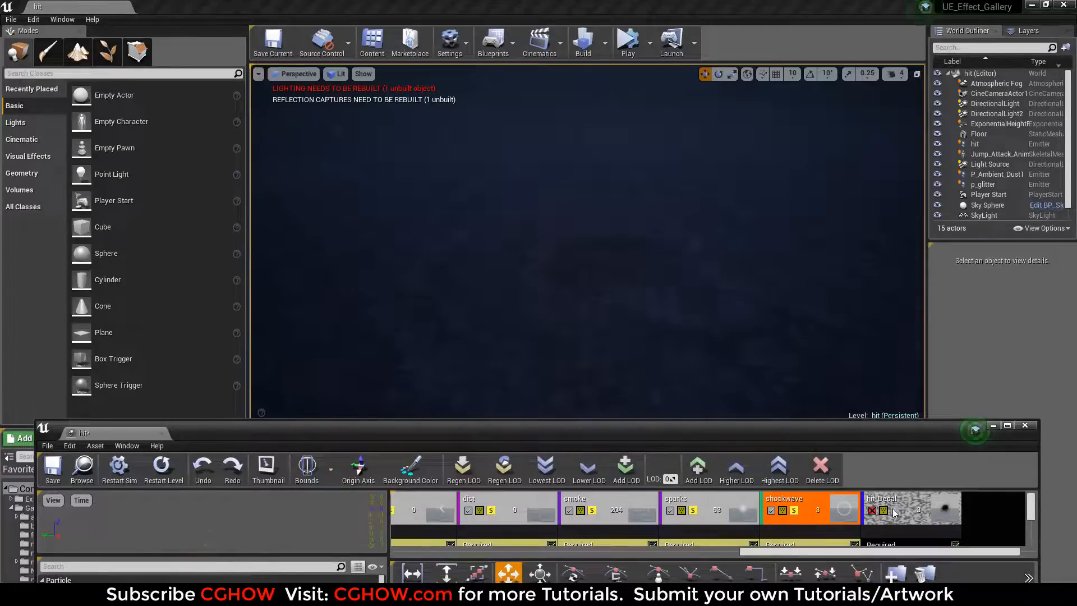
# Add the hit_Decal emitter to the soloed ones and replay the complete effect in the level repeatedly from slightly different views.
pyautogui.click(894, 513)
pyautogui.click(172, 476)
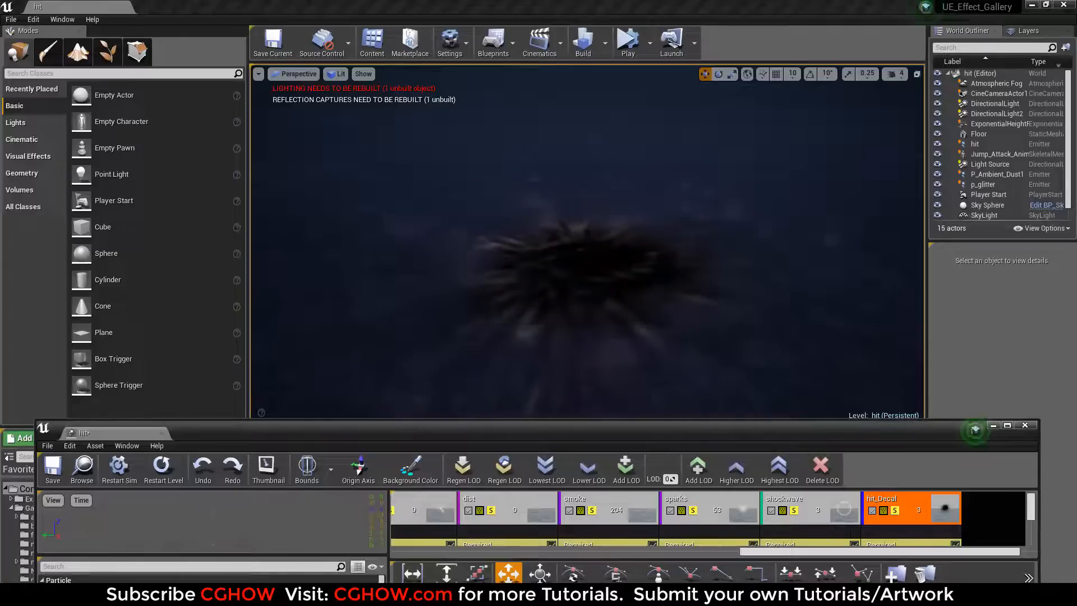
pyautogui.click(167, 477)
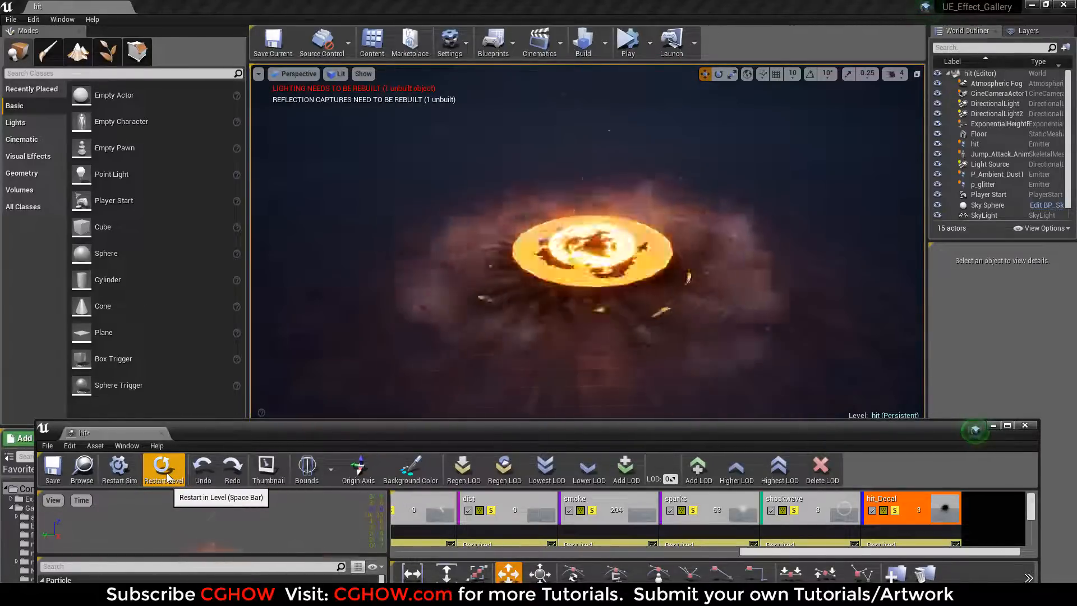
pyautogui.click(167, 476)
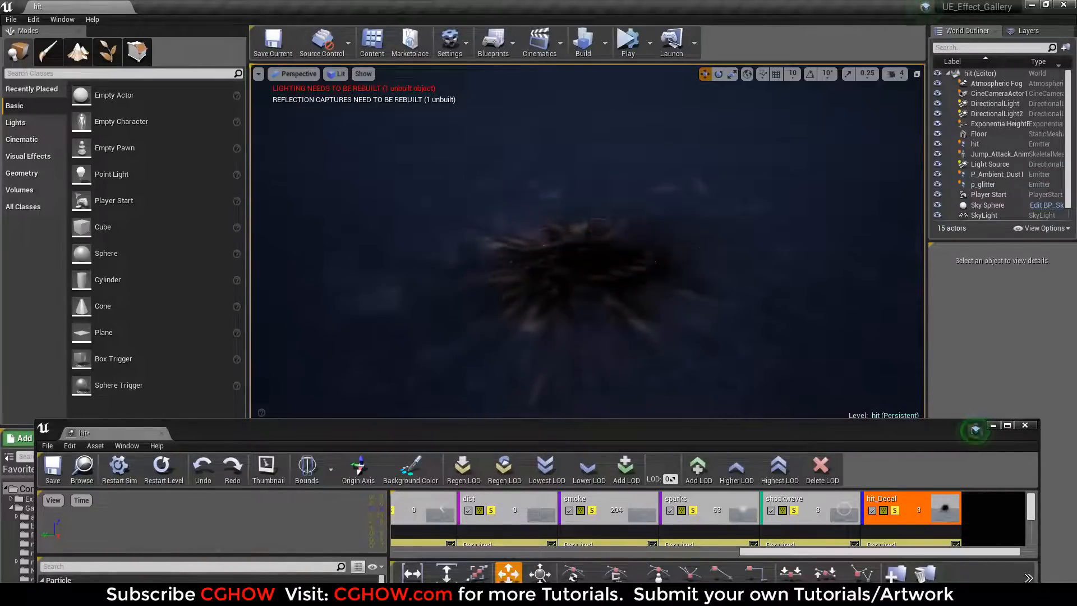
pyautogui.click(162, 468)
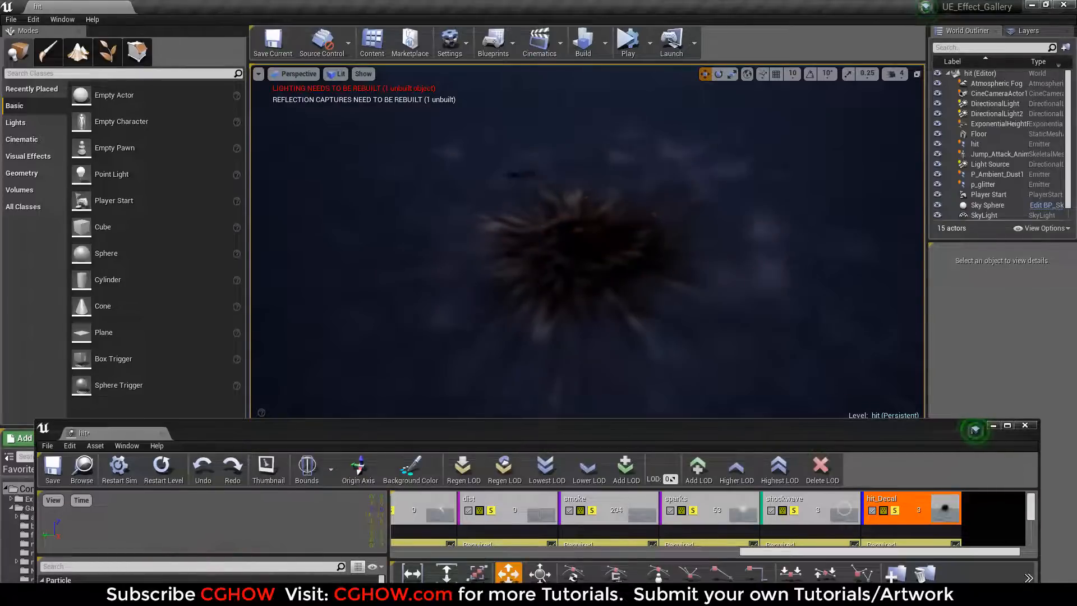
pyautogui.click(177, 476)
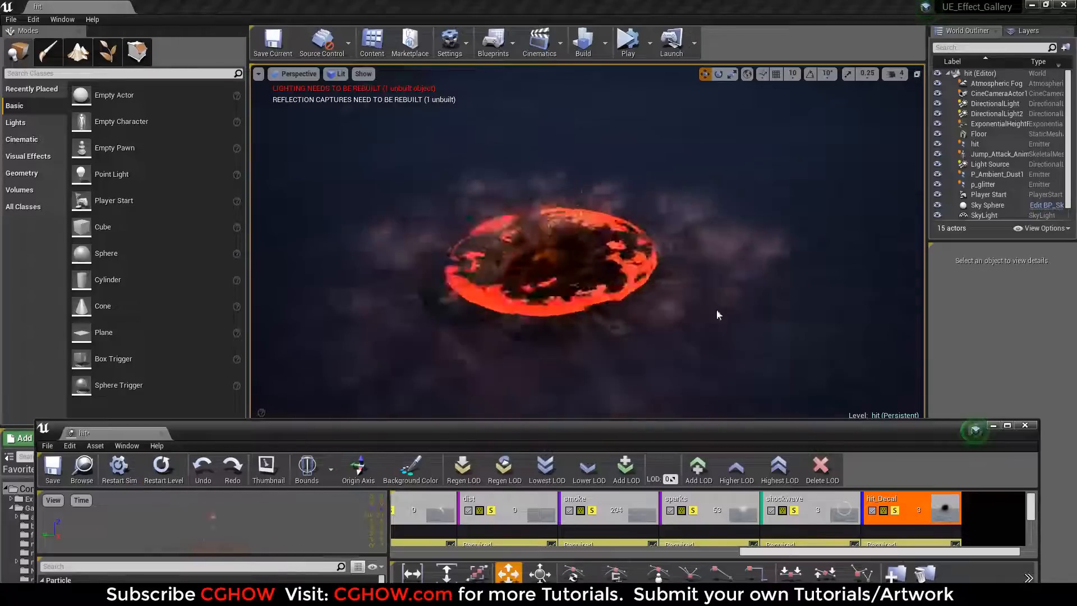
pyautogui.click(161, 466)
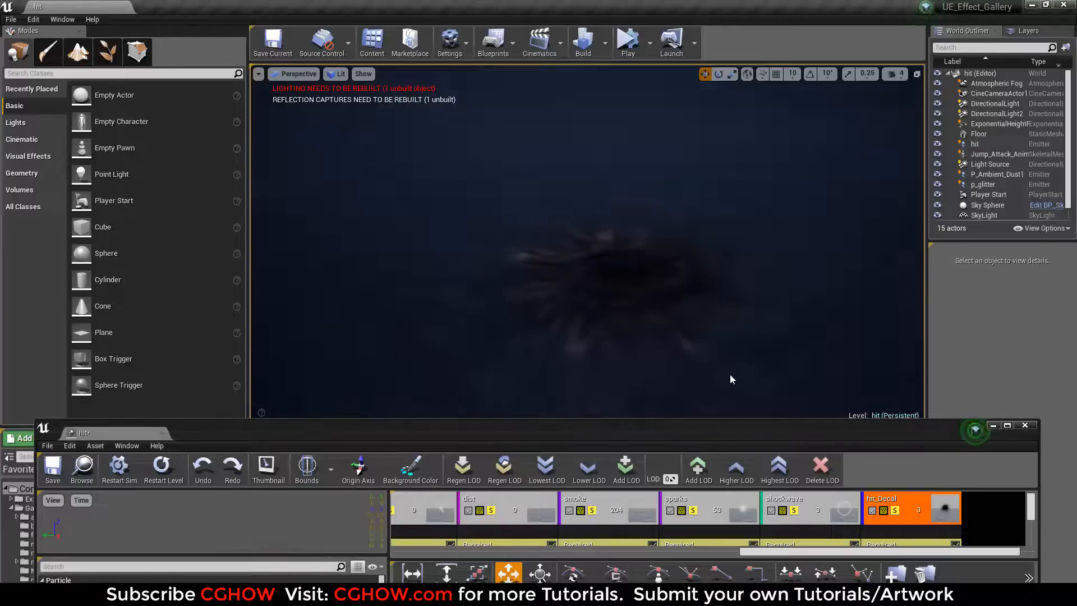
pyautogui.click(157, 483)
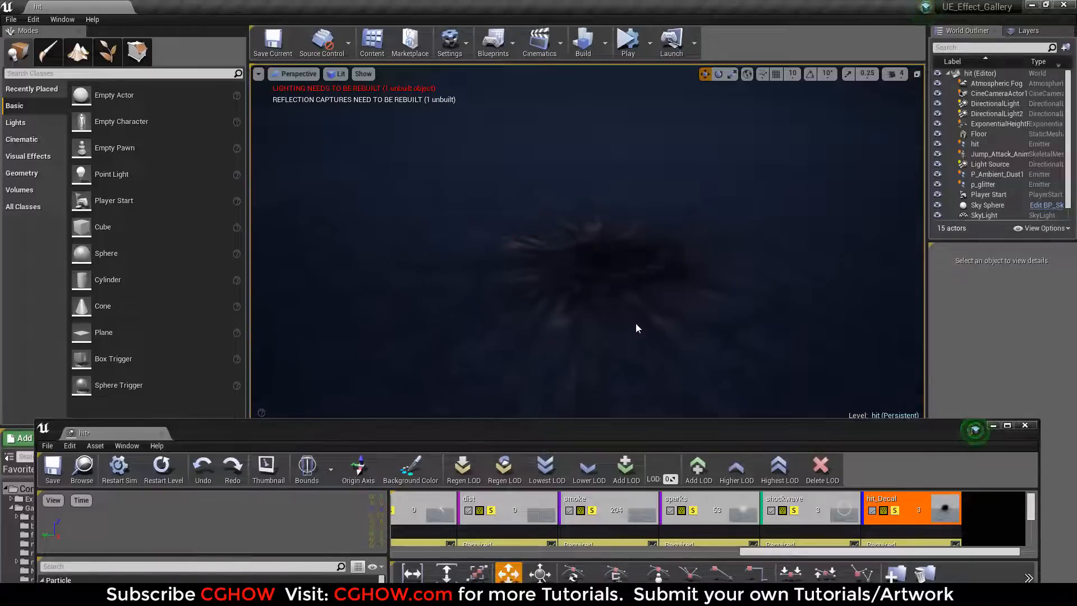
# Replay the complete effect twice in the level and widen the emitter list to show its first mesh emitters.
pyautogui.click(169, 474)
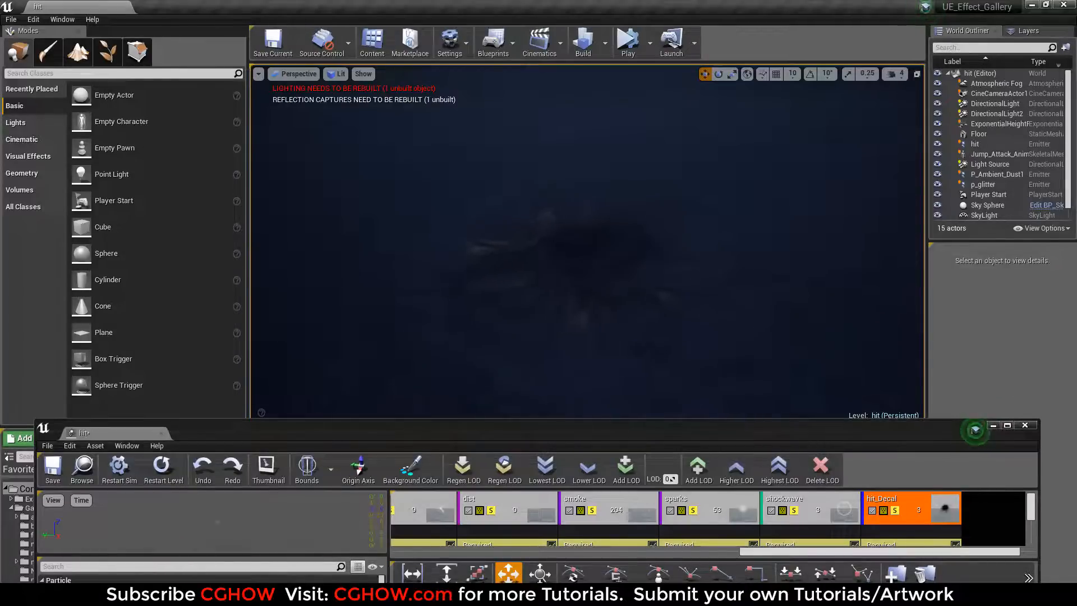
pyautogui.click(164, 474)
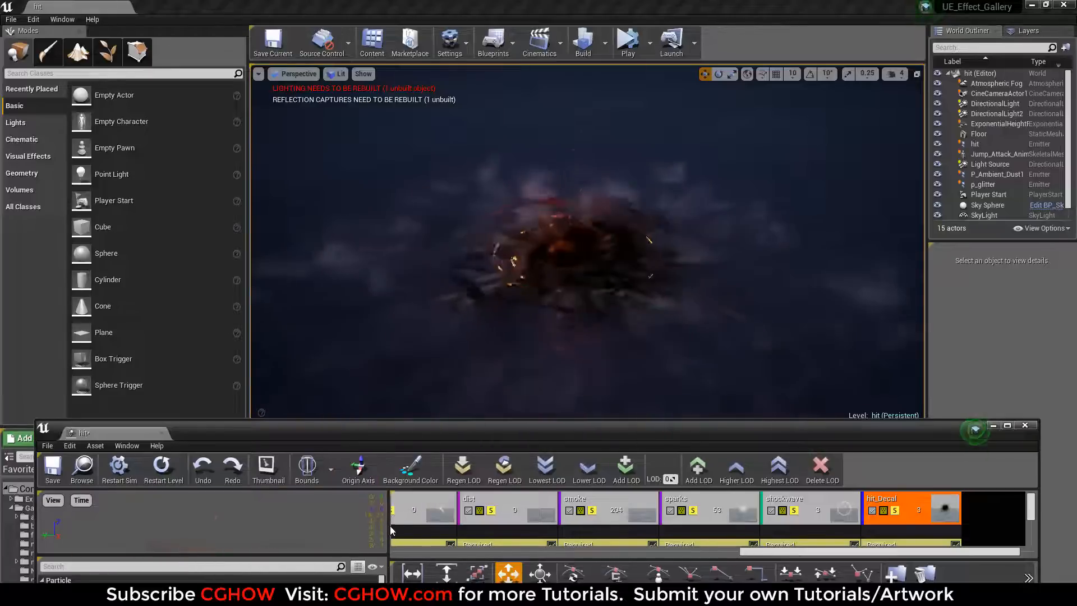
pyautogui.moveTo(387, 525); pyautogui.dragTo(298, 525)
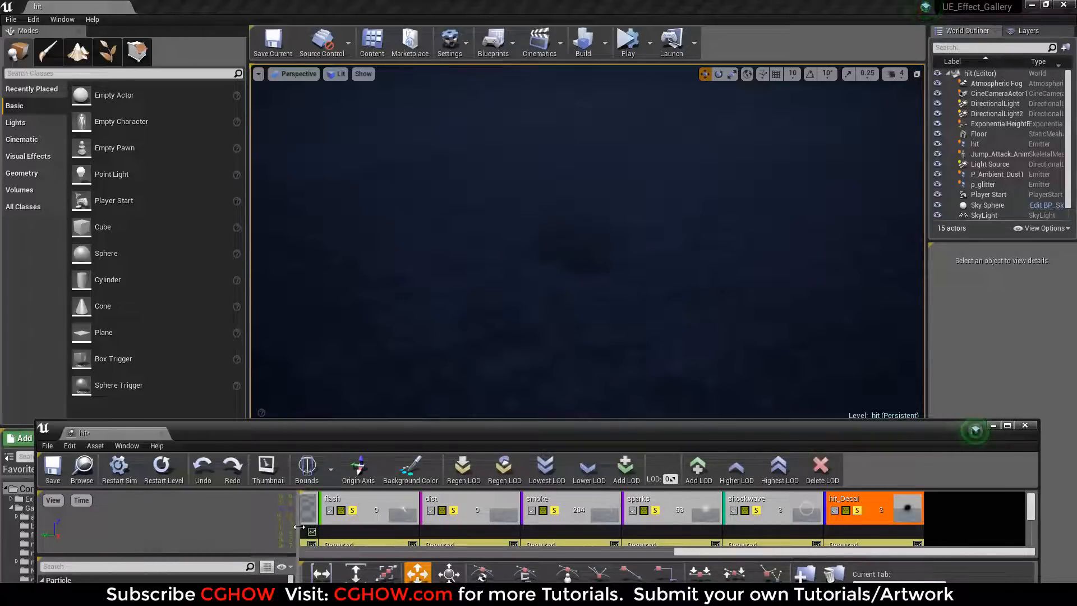
pyautogui.moveTo(299, 527); pyautogui.dragTo(303, 527)
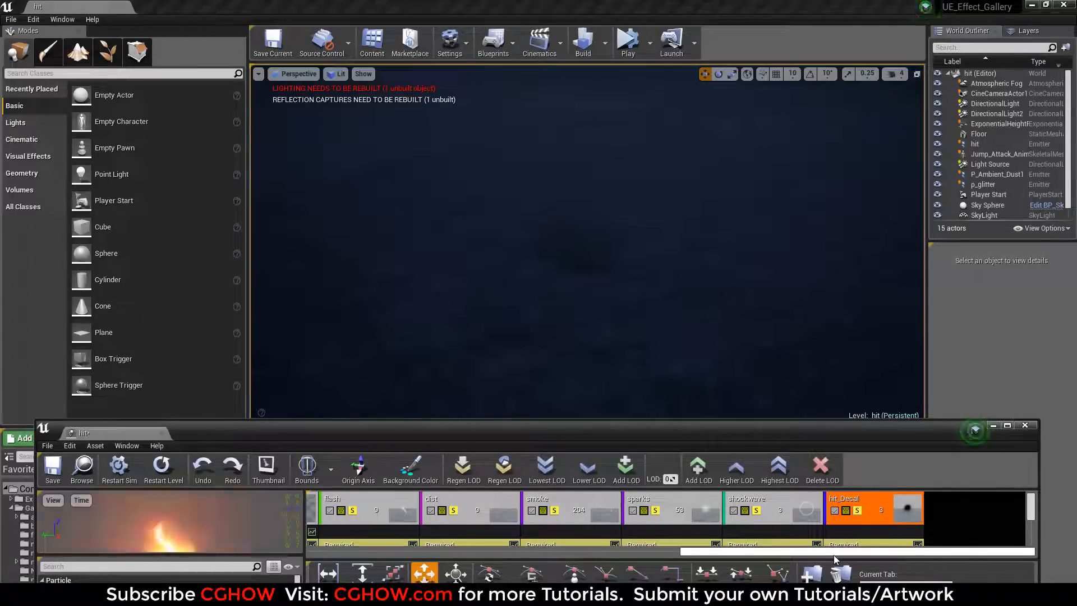
pyautogui.moveTo(833, 554); pyautogui.dragTo(247, 499)
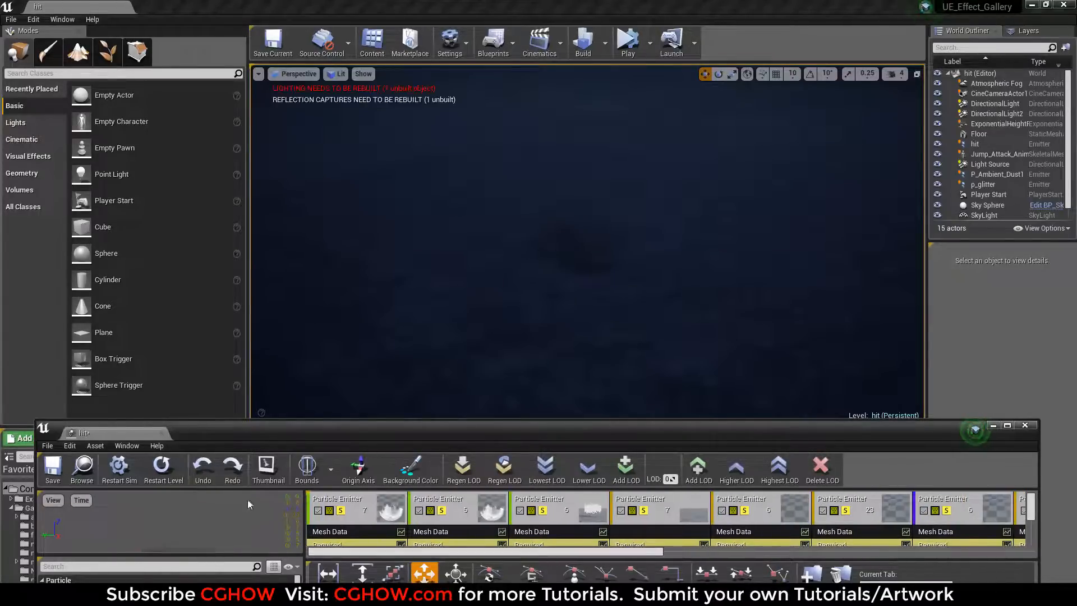
# Restart the hit effect repeatedly in the level with all emitters soloed to examine how the finished impact plays.
pyautogui.click(179, 472)
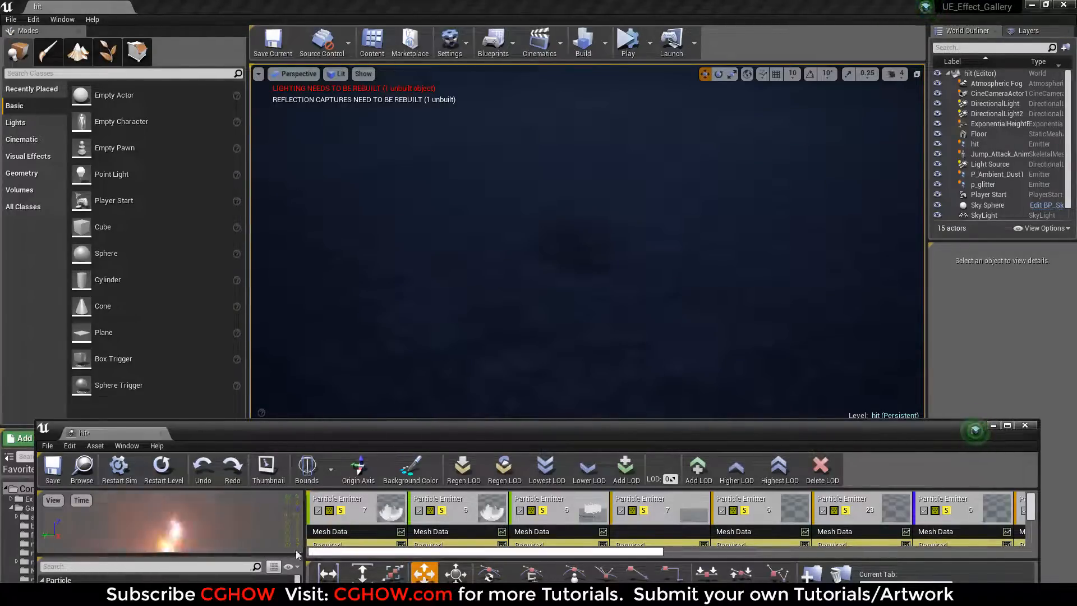
pyautogui.click(178, 474)
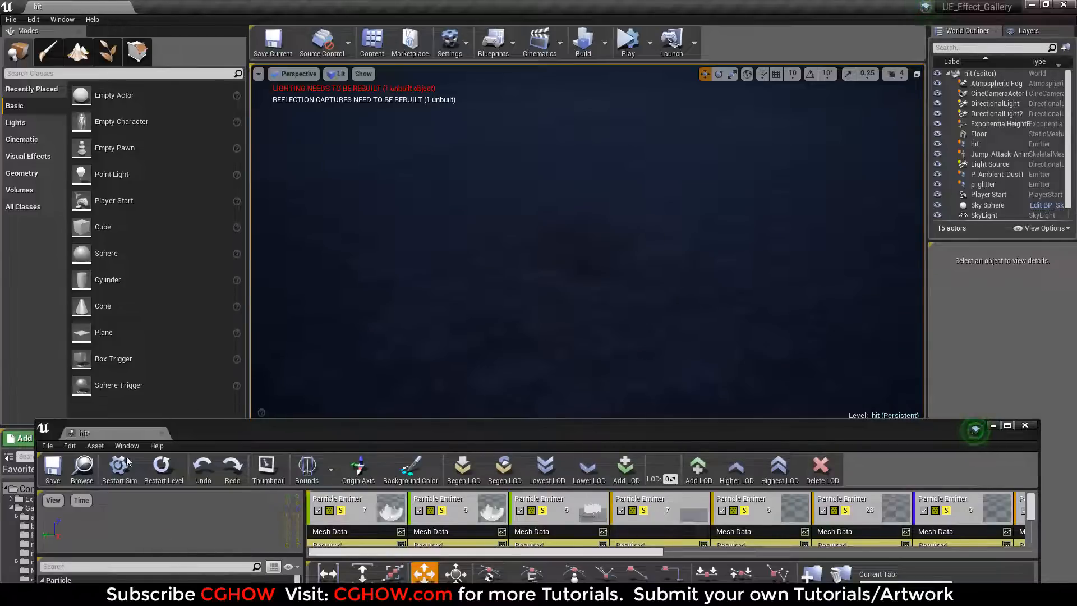
pyautogui.click(168, 478)
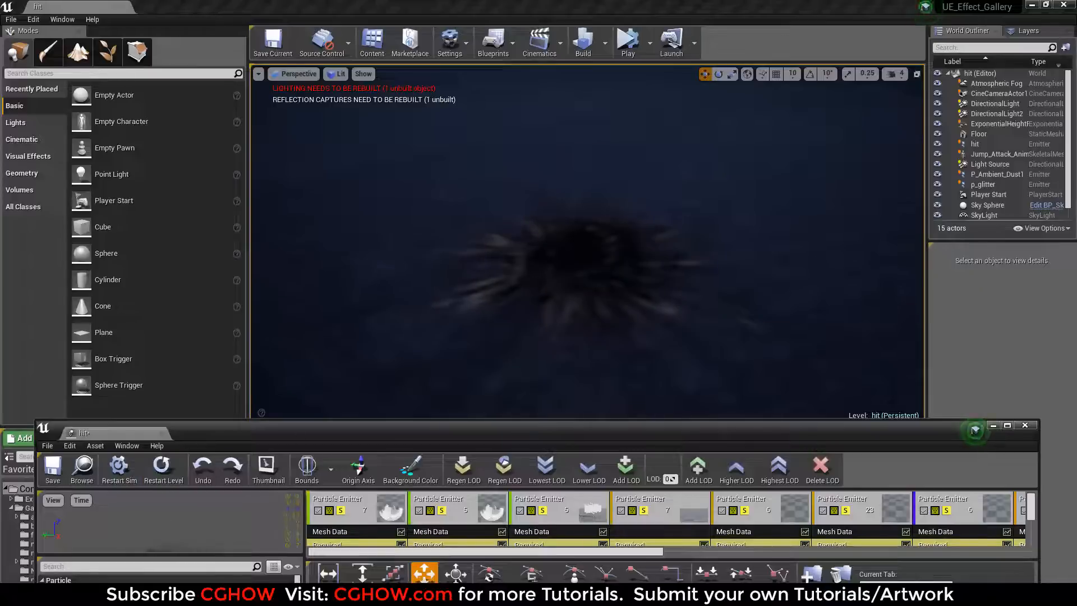
pyautogui.click(163, 471)
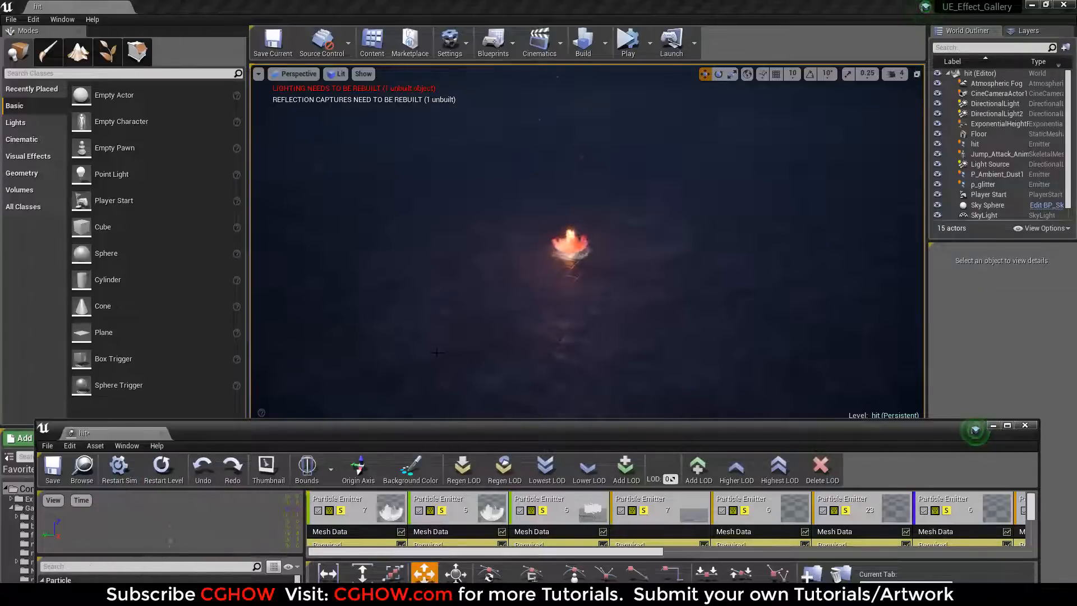
pyautogui.click(175, 468)
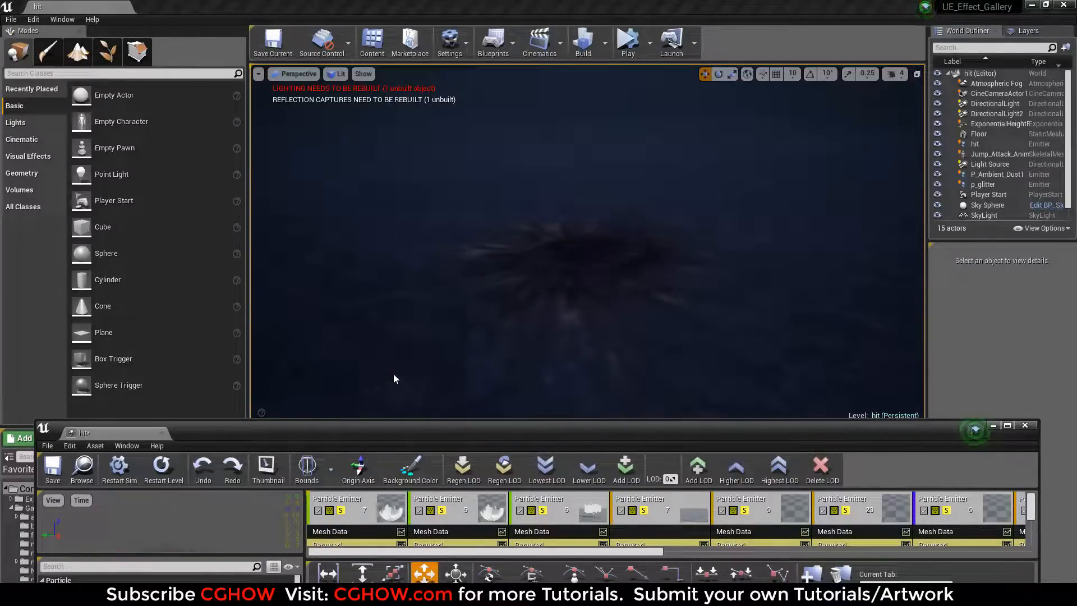
pyautogui.click(177, 472)
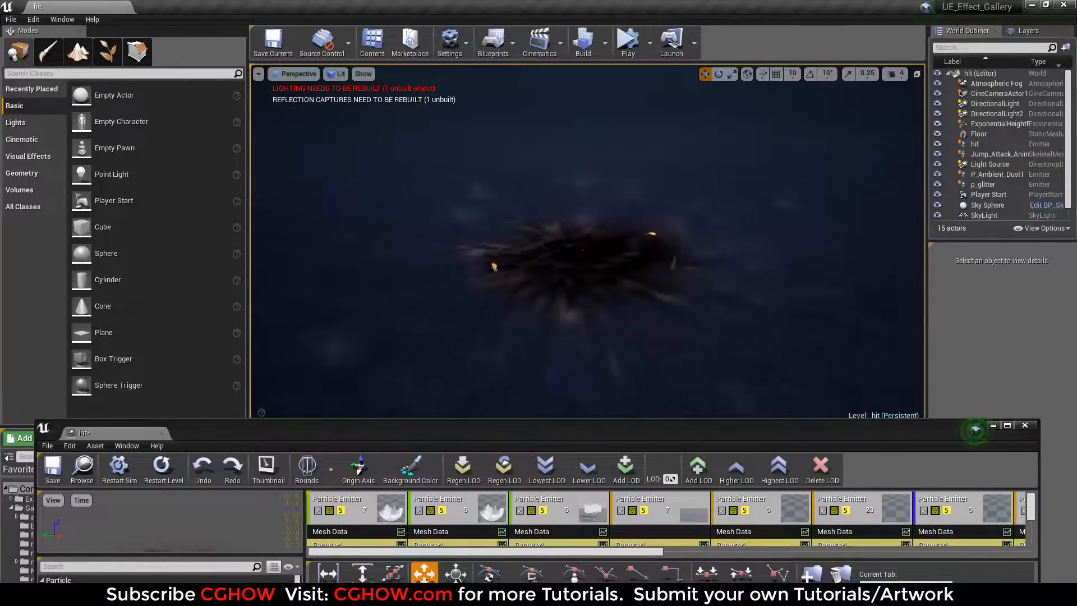
pyautogui.click(169, 475)
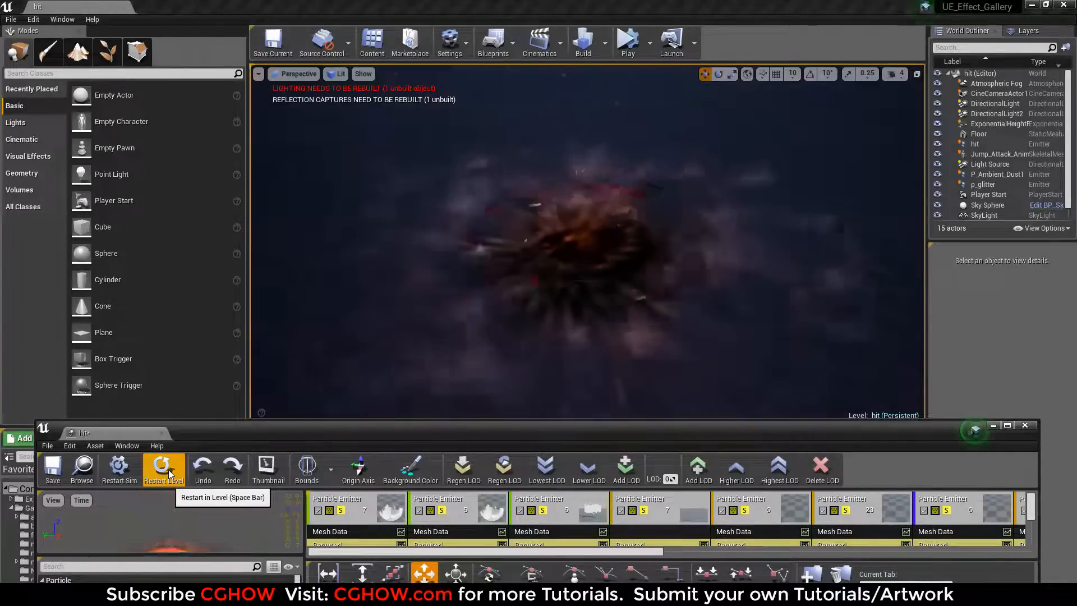
pyautogui.click(170, 474)
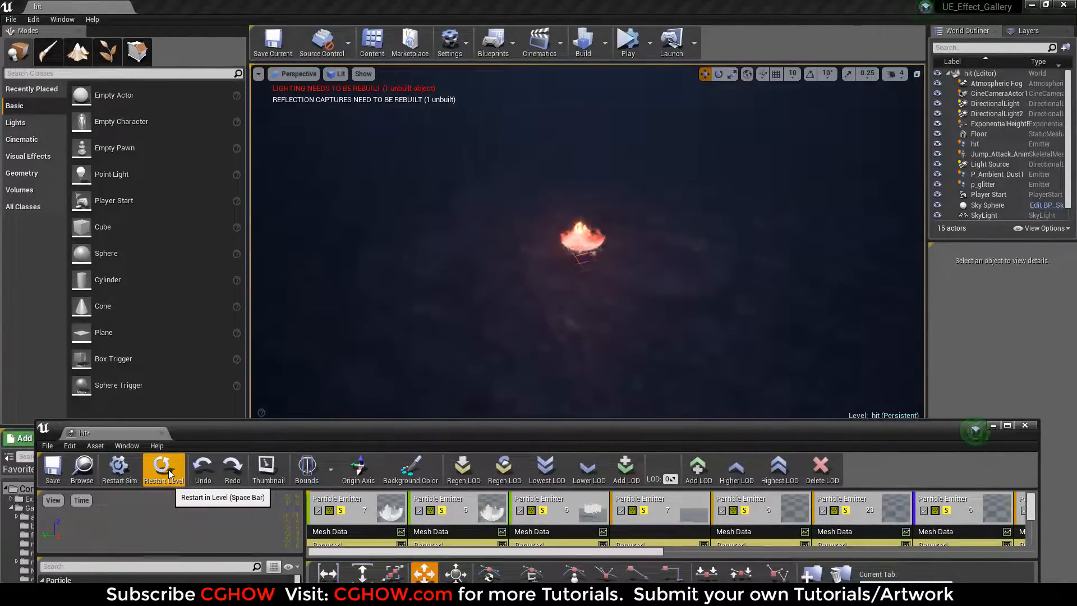
pyautogui.click(170, 475)
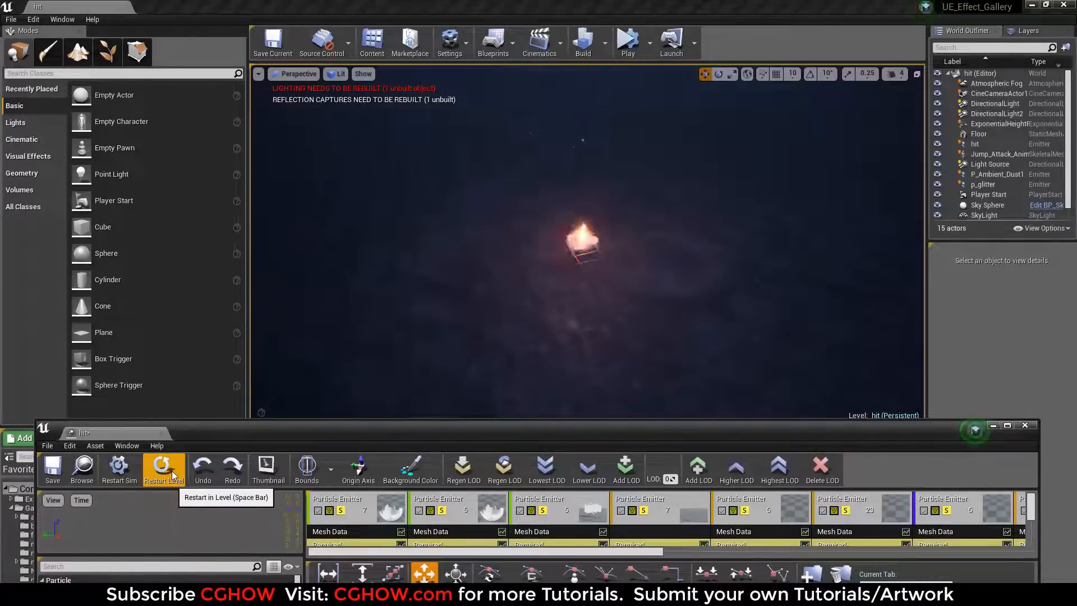
pyautogui.click(169, 474)
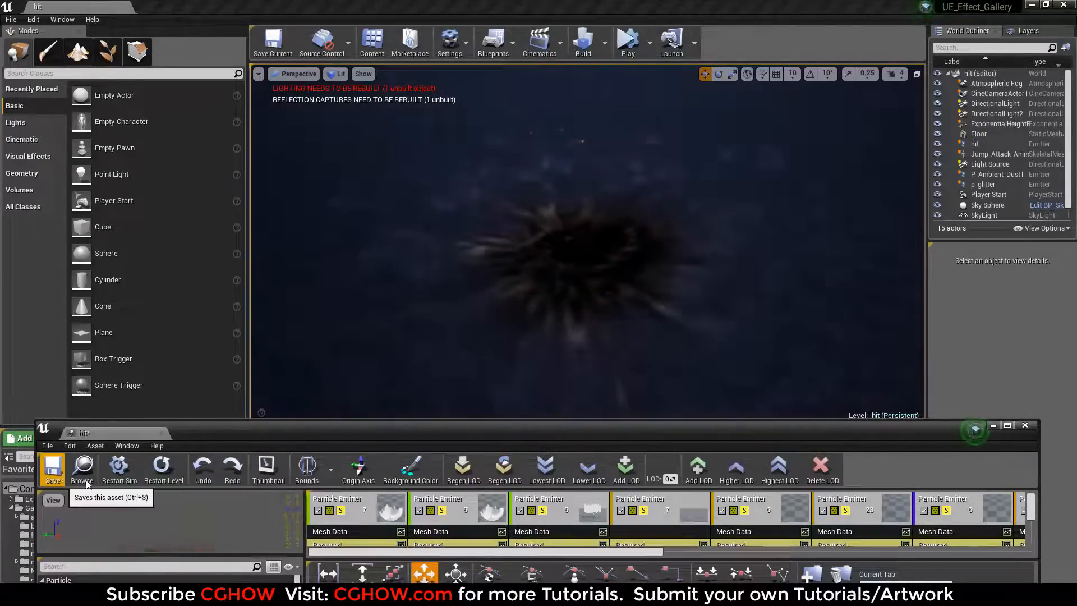
pyautogui.click(974, 430)
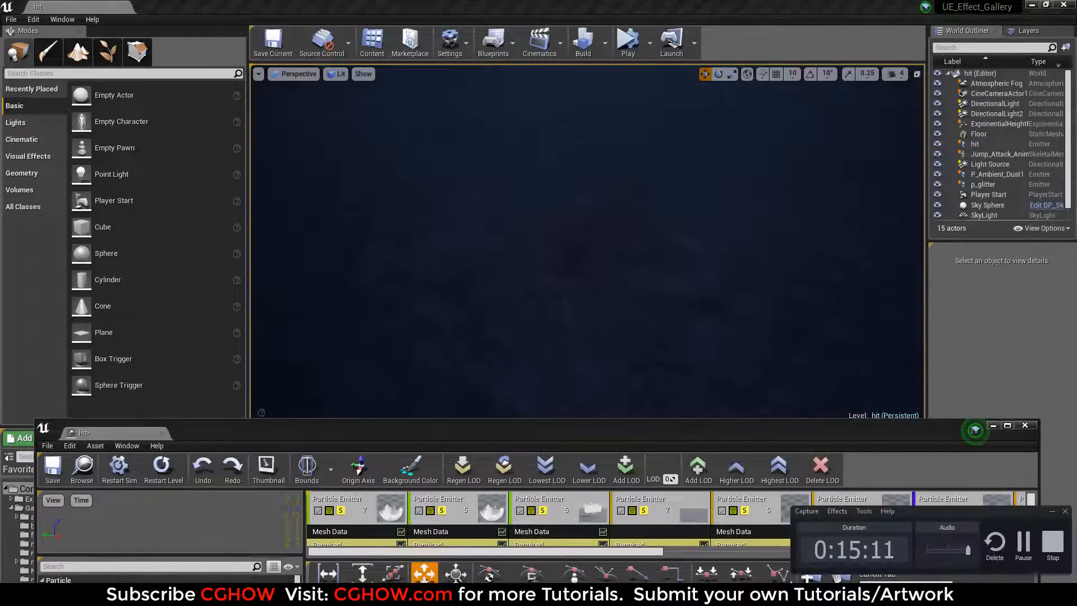